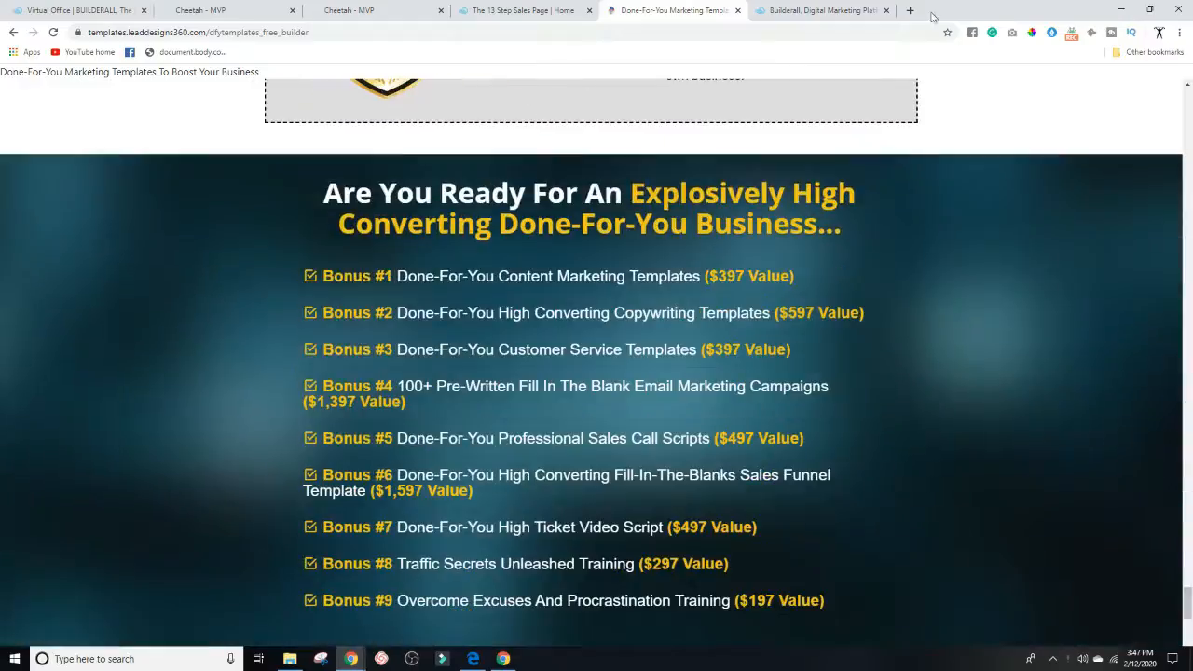
- Switch to the Cheetah site manager and cancel the open template selection to return to the list of sites
{"action": "left_click", "coordinate": [358, 9]}
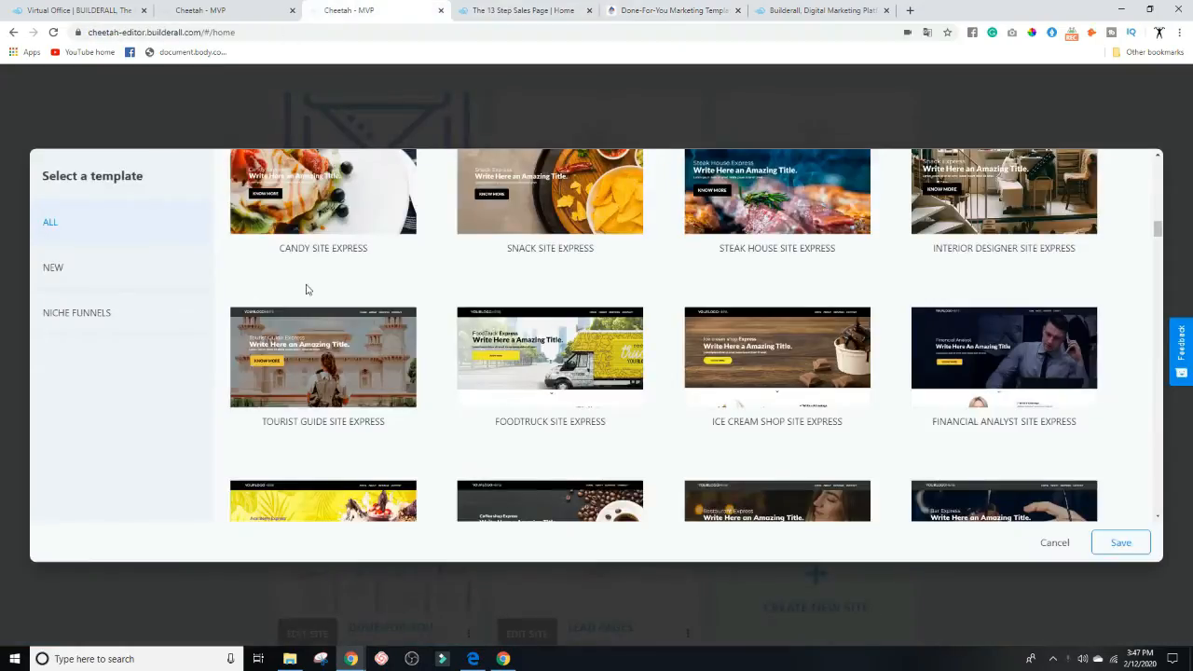
{"action": "left_click", "coordinate": [167, 108]}
{"action": "left_click", "coordinate": [1054, 543]}
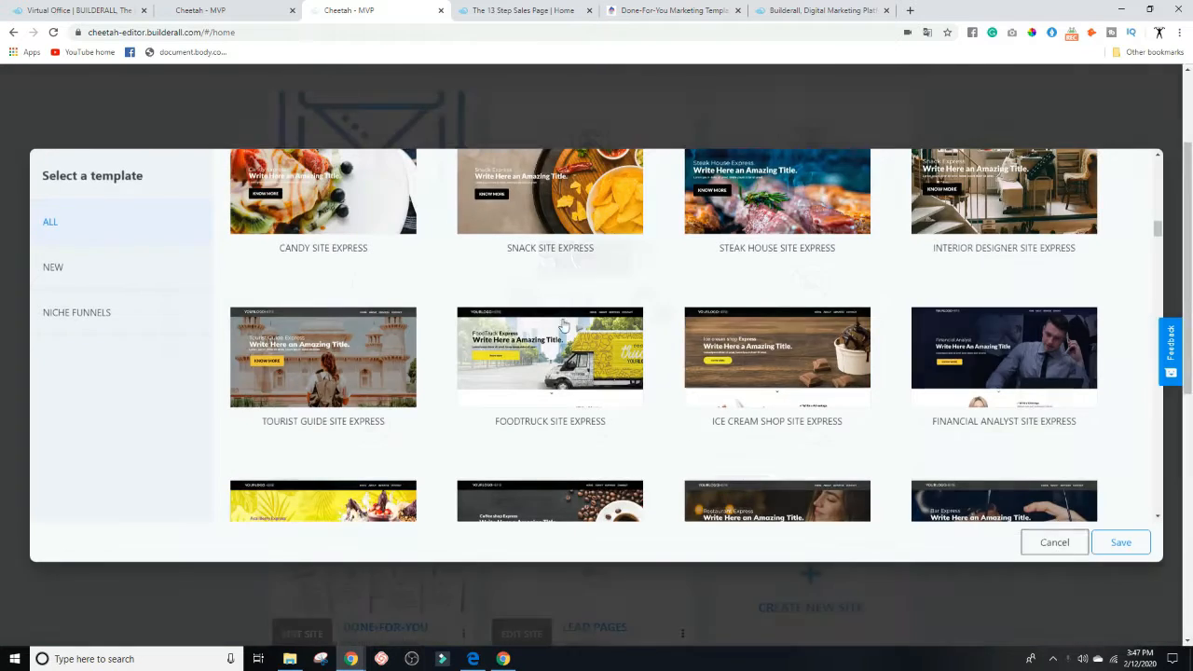
{"action": "scroll", "coordinate": [500, 400], "scroll_direction": "down", "scroll_amount": 3}
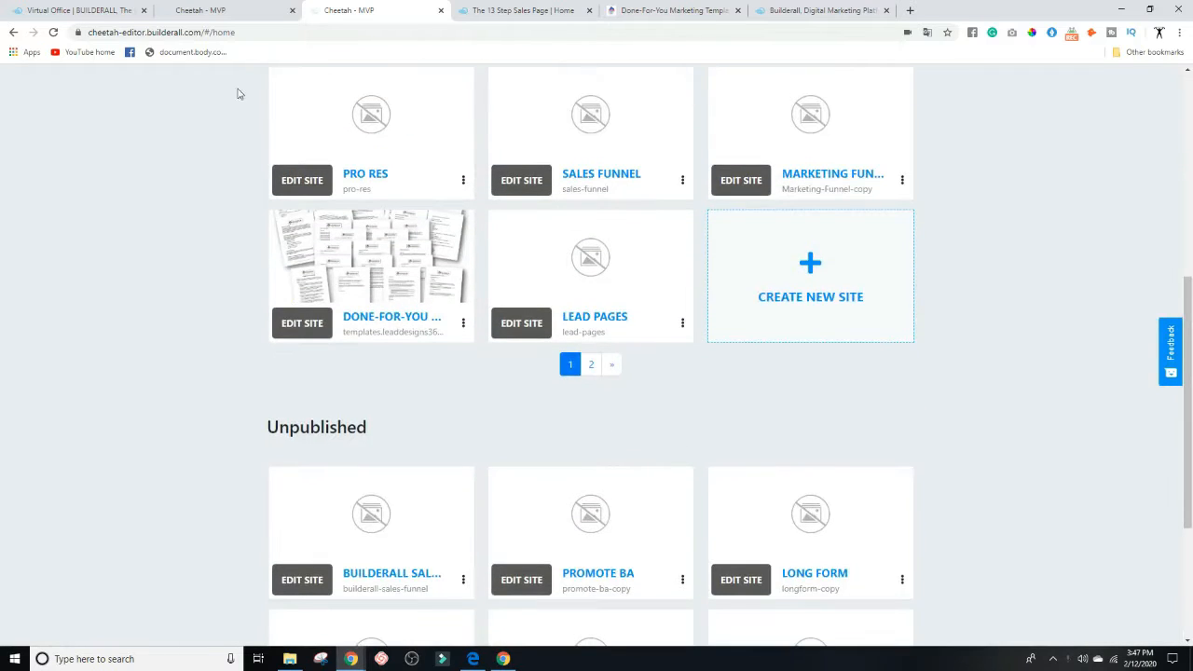
{"action": "scroll", "coordinate": [149, 233], "scroll_direction": "up", "scroll_amount": 4}
{"action": "scroll", "coordinate": [861, 489], "scroll_direction": "down", "scroll_amount": 3}
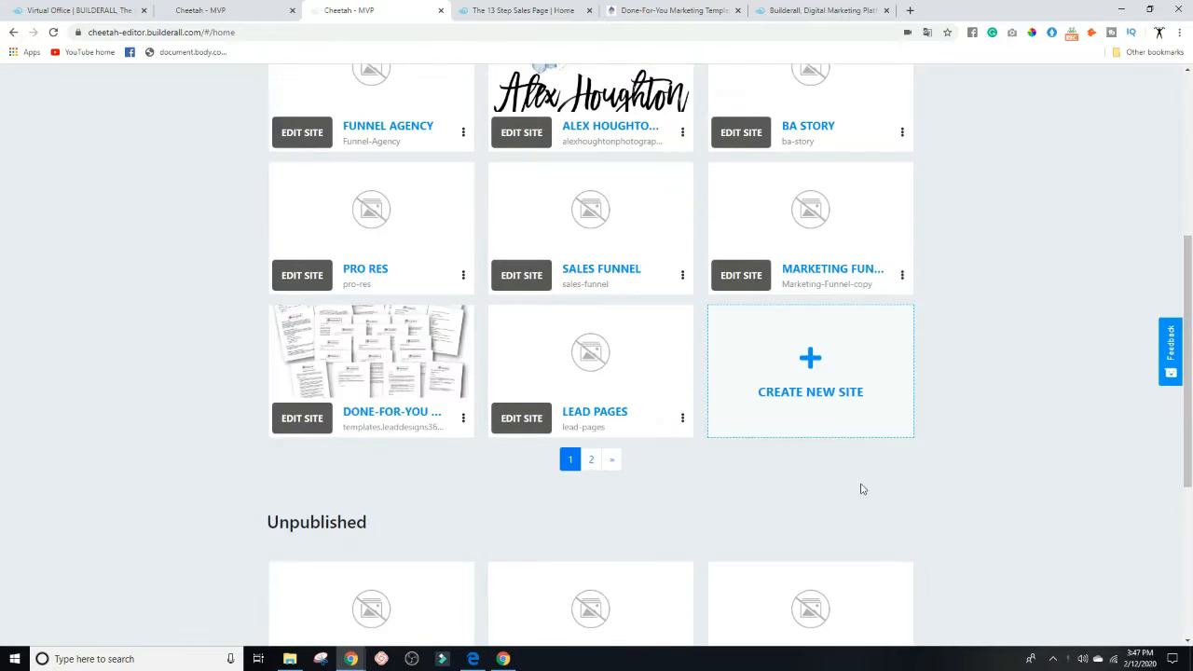
- Create a new site titled 123 with the description 1, and choose to start it from a template
{"action": "left_click", "coordinate": [852, 389]}
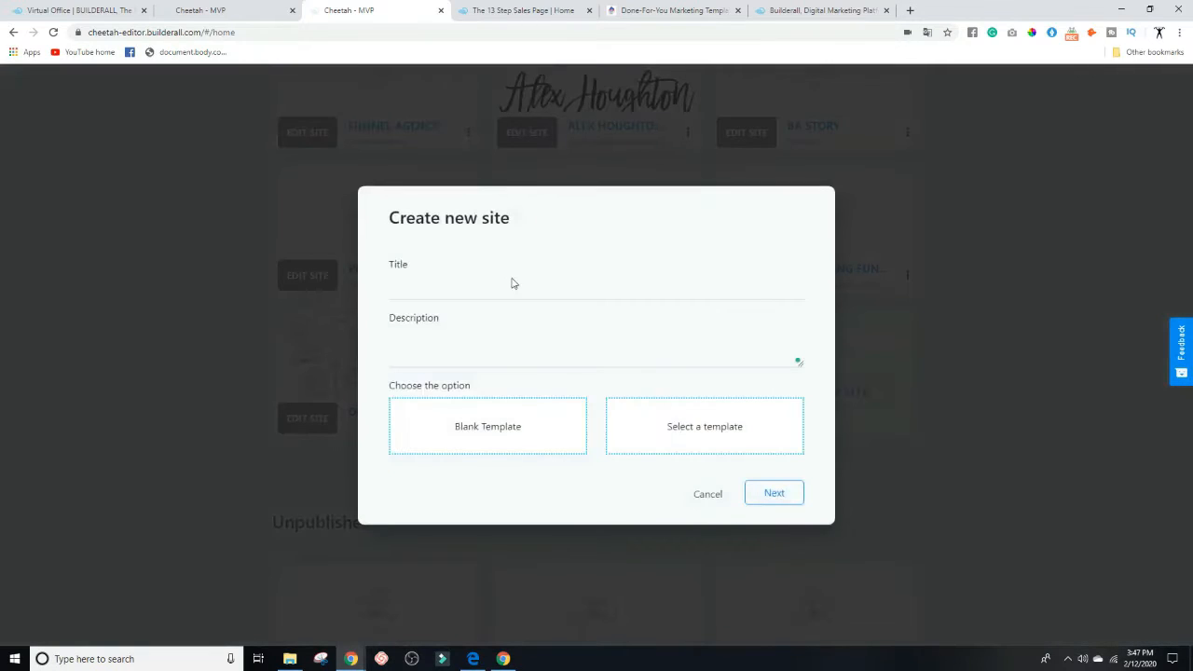
{"action": "left_click", "coordinate": [512, 284]}
{"action": "type", "text": "123"}
{"action": "left_click", "coordinate": [497, 356]}
{"action": "type", "text": "1"}
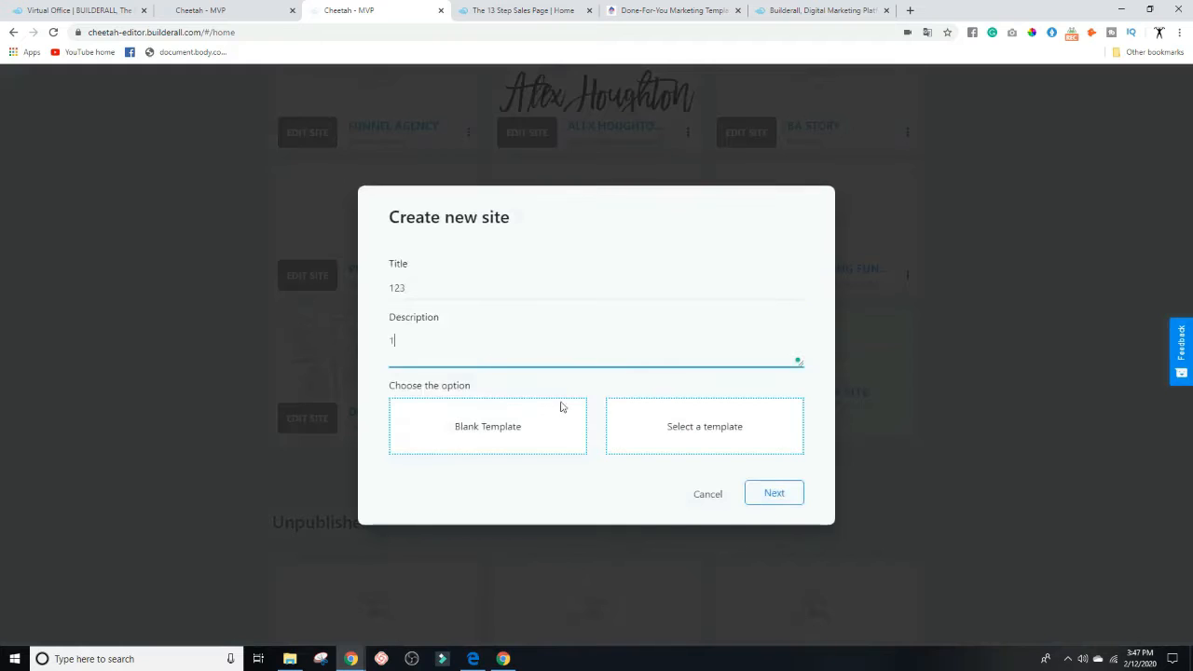
{"action": "left_click", "coordinate": [679, 440]}
{"action": "left_click", "coordinate": [787, 494]}
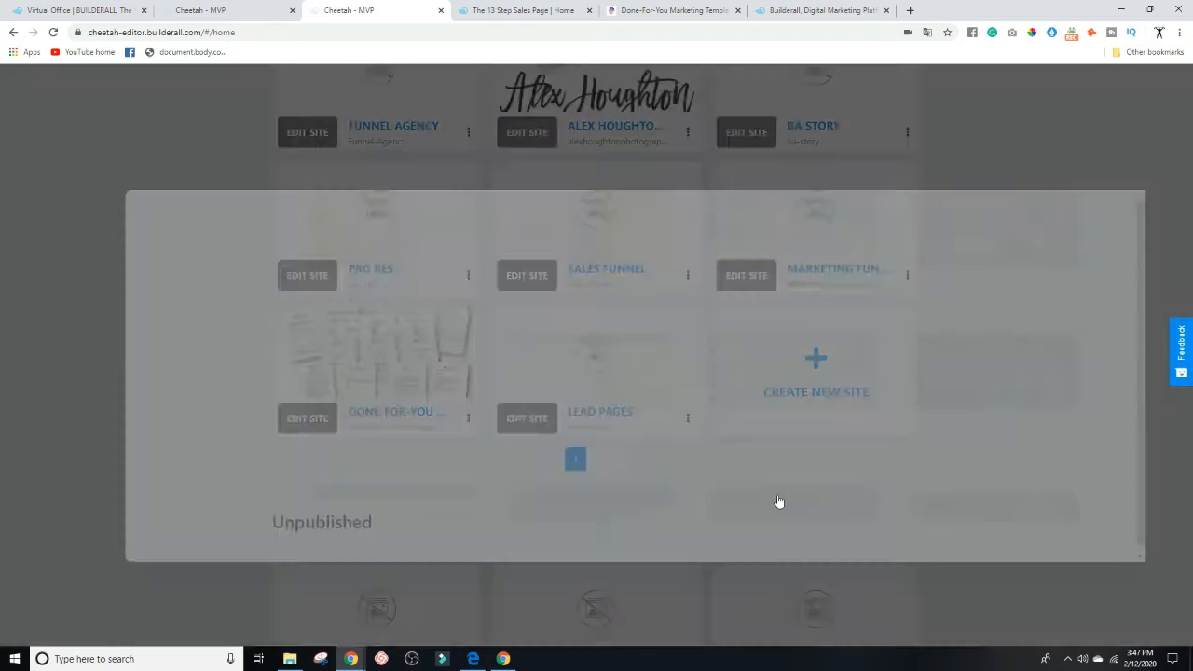
- Browse the template gallery and preview the Theme 01 - Lead Magnet Optin Page template, closing the preview after viewing it
{"action": "scroll", "coordinate": [741, 280], "scroll_direction": "up", "scroll_amount": 2}
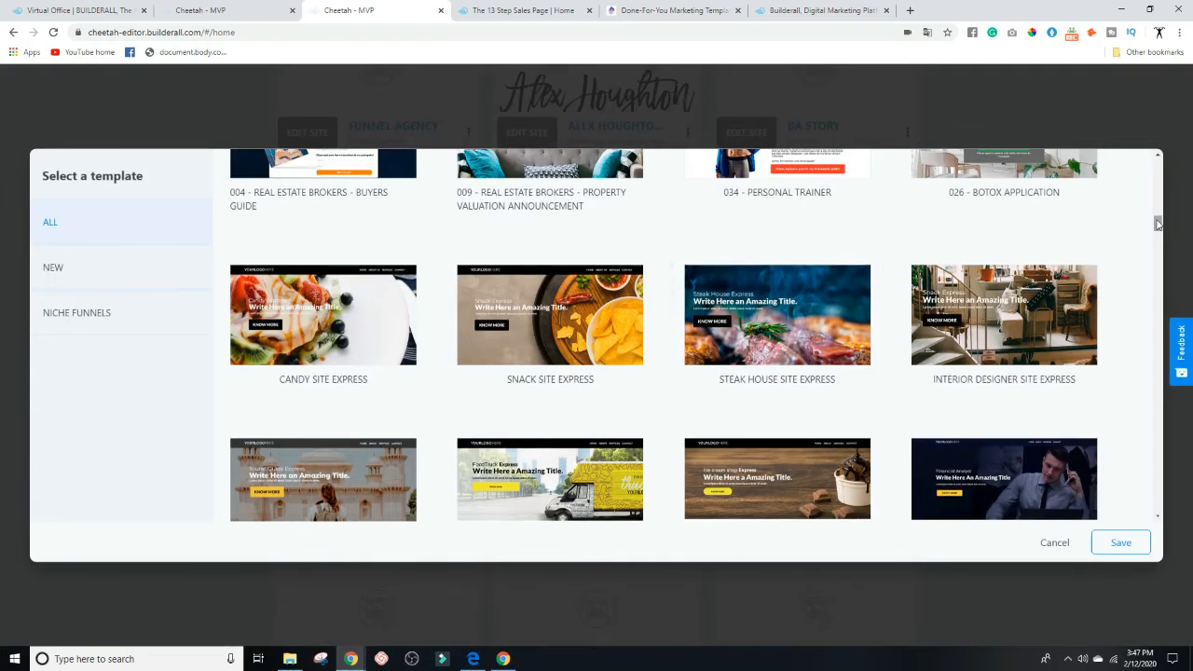
{"action": "left_click_drag", "start_coordinate": [1158, 221], "coordinate": [1165, 270]}
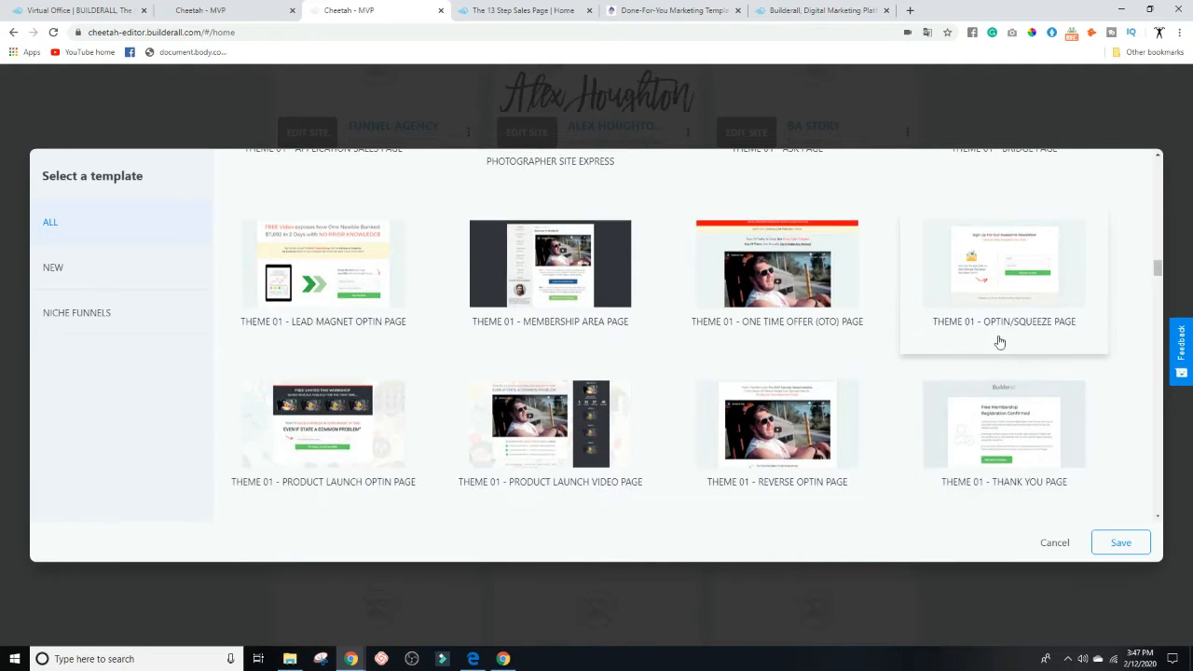
{"action": "scroll", "coordinate": [894, 350], "scroll_direction": "down", "scroll_amount": 3}
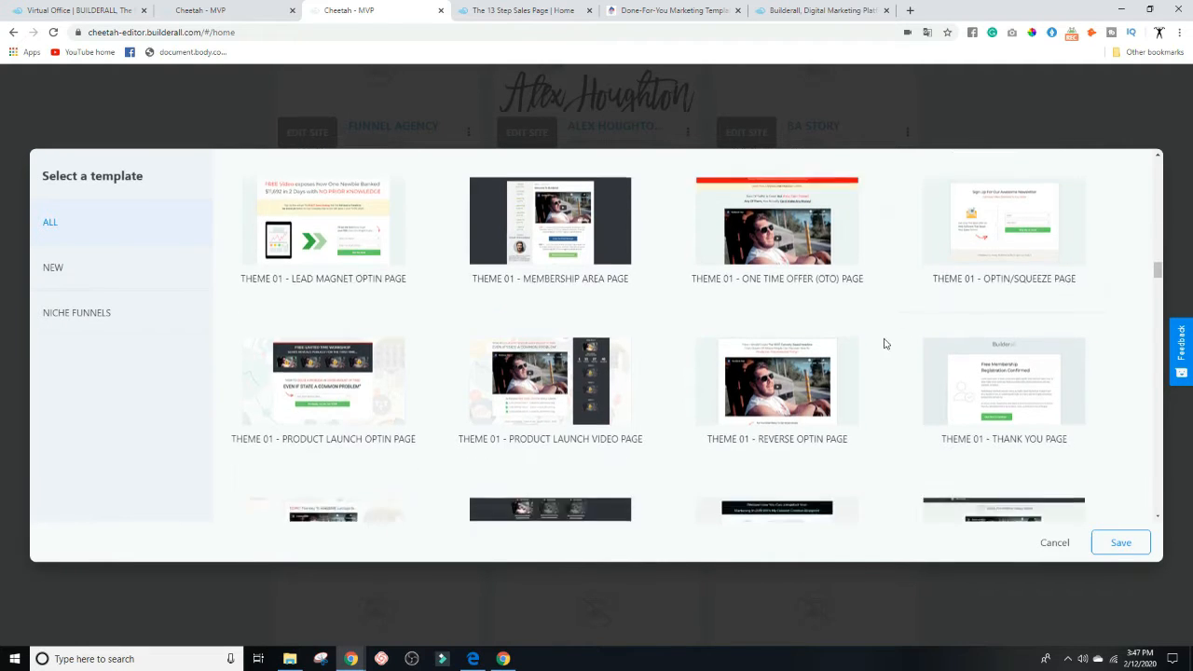
{"action": "scroll", "coordinate": [857, 320], "scroll_direction": "up", "scroll_amount": 3}
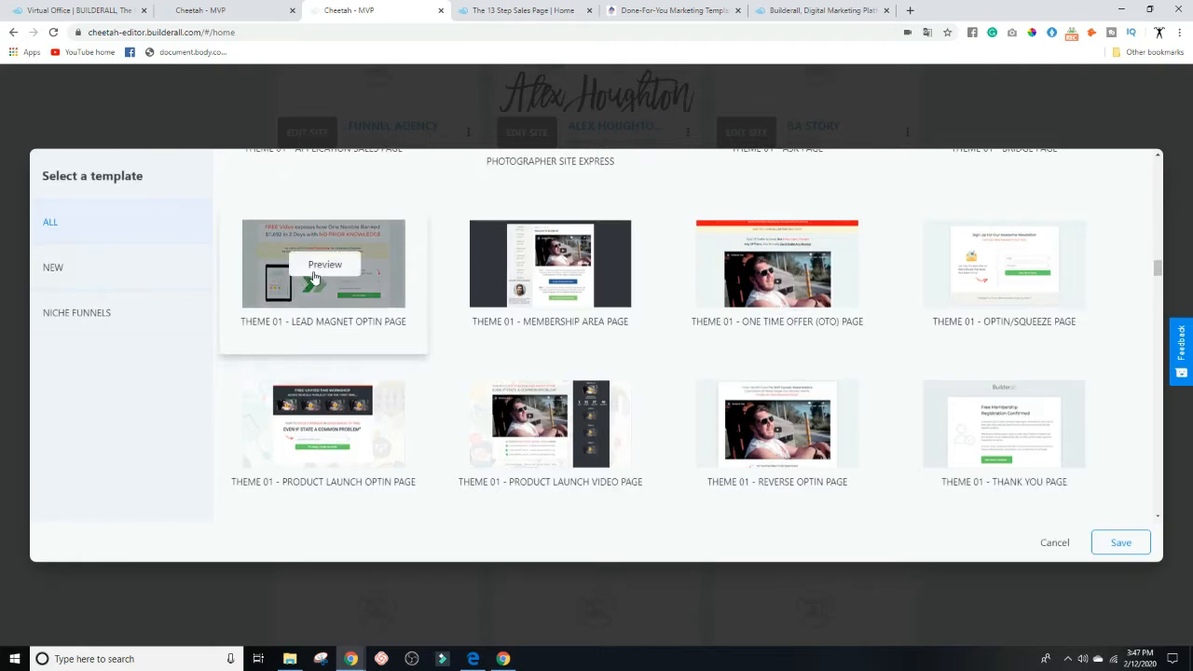
{"action": "left_click", "coordinate": [315, 272]}
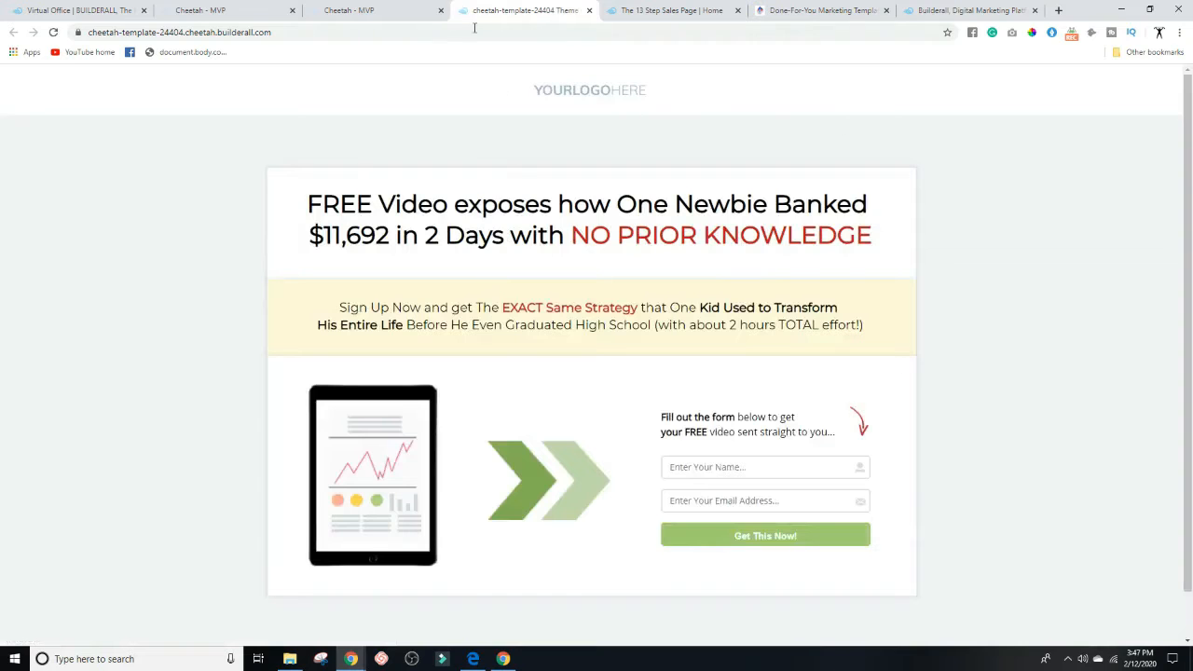
{"action": "left_click", "coordinate": [424, 10]}
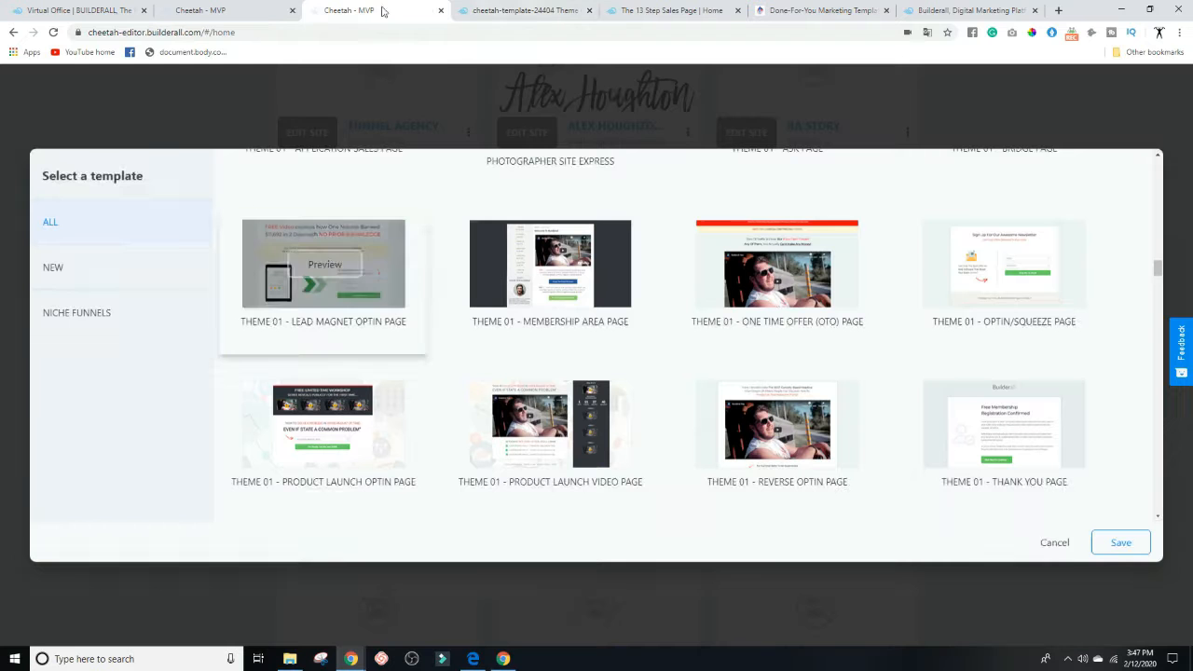
{"action": "left_click", "coordinate": [588, 11]}
- Pick the Sales Pages Structure template and preview its page down to the special bonus sections
{"action": "scroll", "coordinate": [612, 352], "scroll_direction": "down", "scroll_amount": 5}
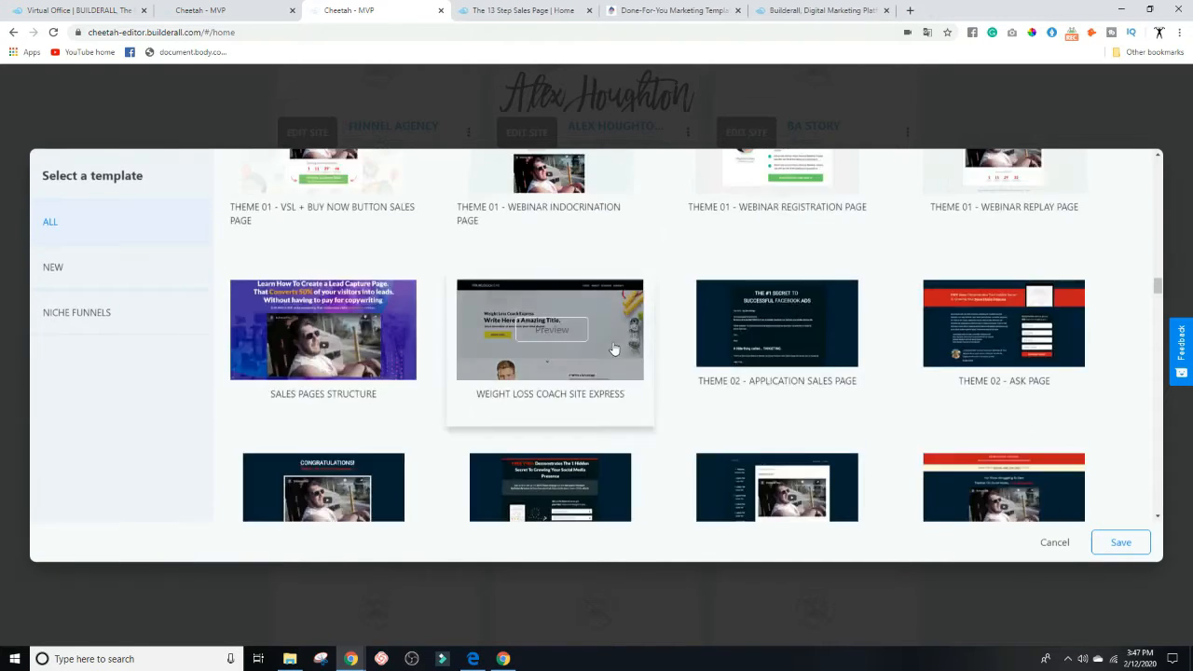
{"action": "left_click", "coordinate": [325, 331]}
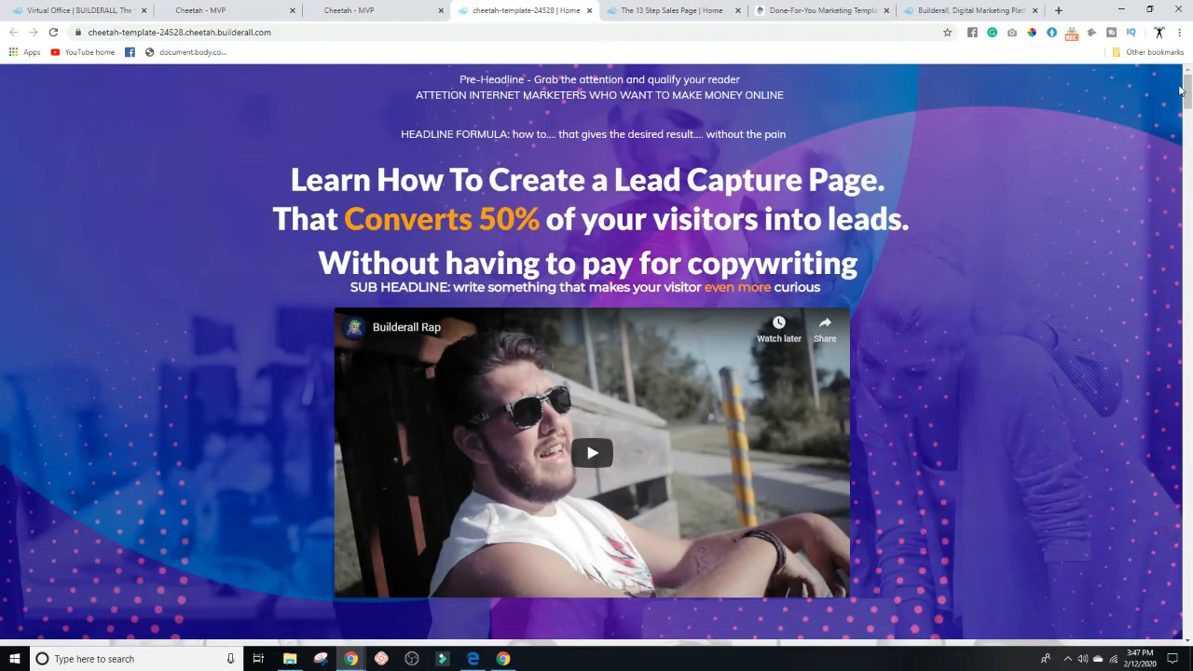
{"action": "left_click_drag", "start_coordinate": [1188, 88], "coordinate": [1161, 497]}
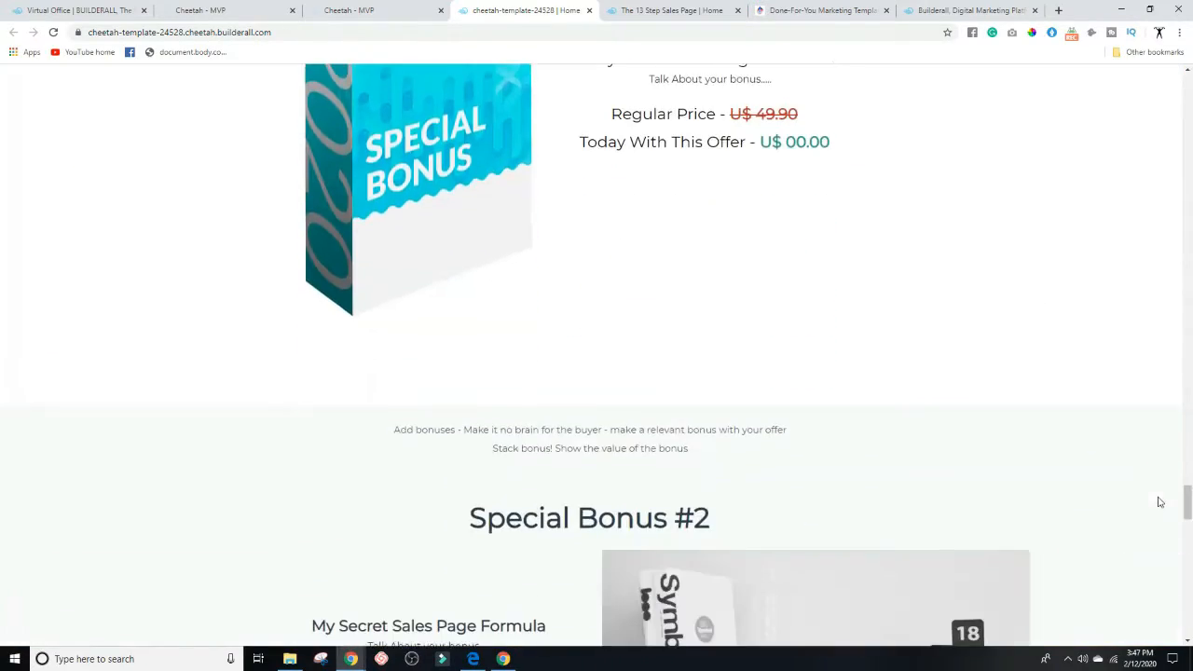
{"action": "left_click", "coordinate": [588, 10]}
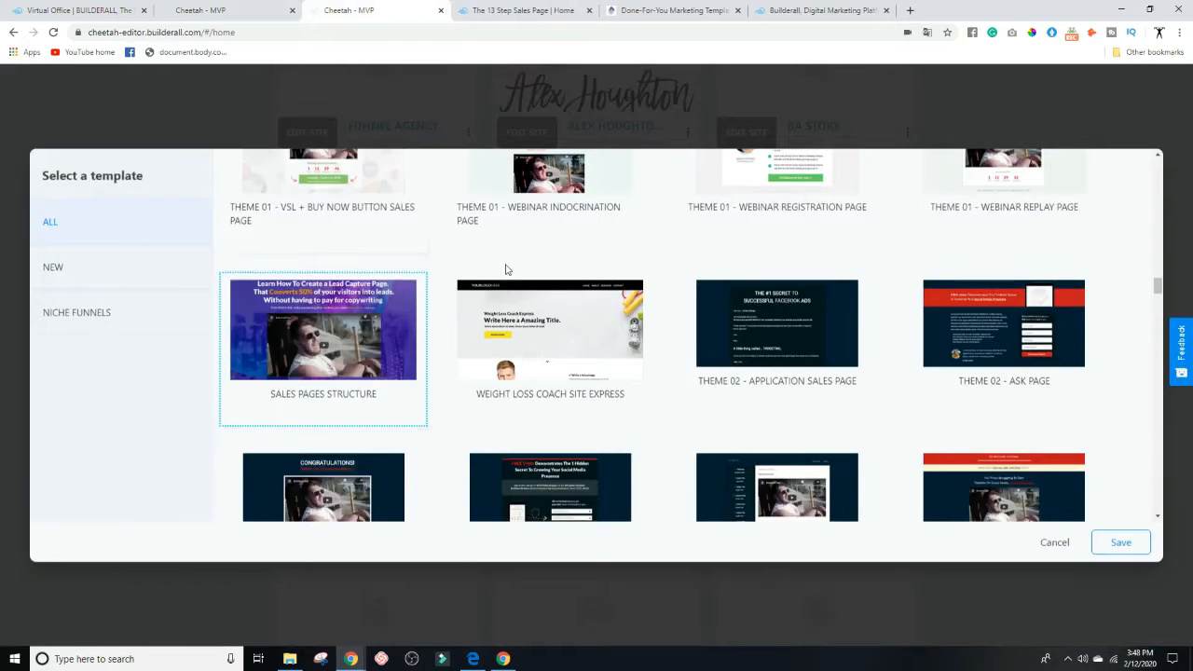
- Look over the Theme 02 templates, and save the new site with the Sales Pages Structure template
{"action": "mouse_move", "coordinate": [566, 329]}
{"action": "scroll", "coordinate": [500, 274], "scroll_direction": "down", "scroll_amount": 5}
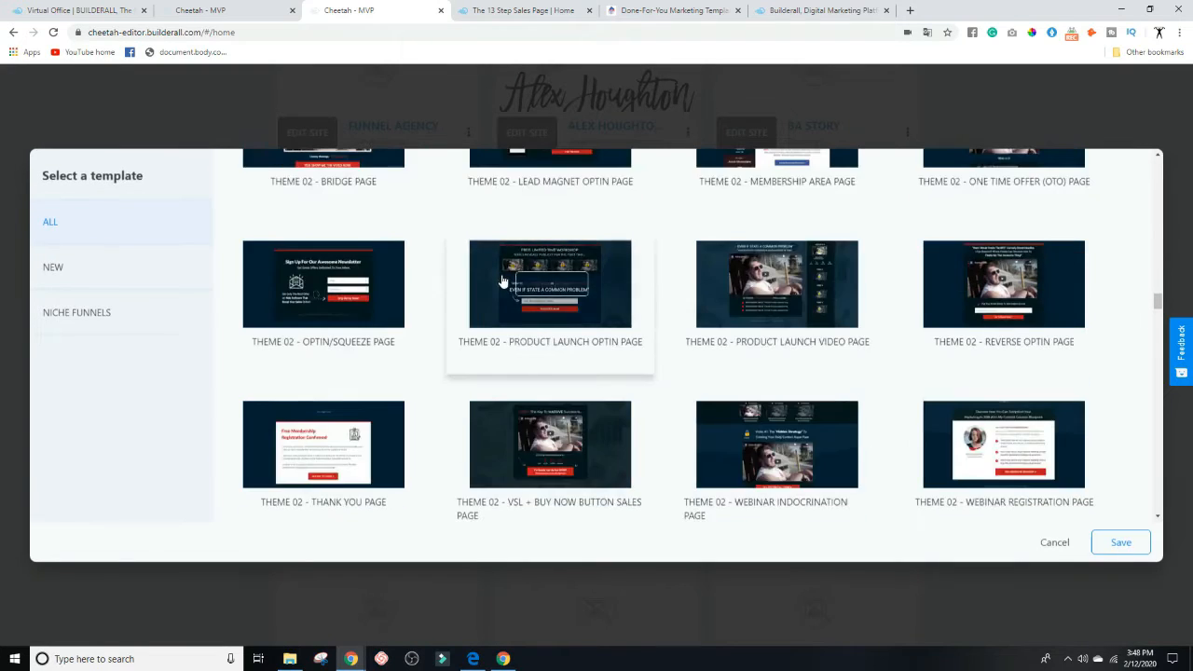
{"action": "scroll", "coordinate": [391, 291], "scroll_direction": "up", "scroll_amount": 2}
{"action": "scroll", "coordinate": [453, 323], "scroll_direction": "up", "scroll_amount": 2}
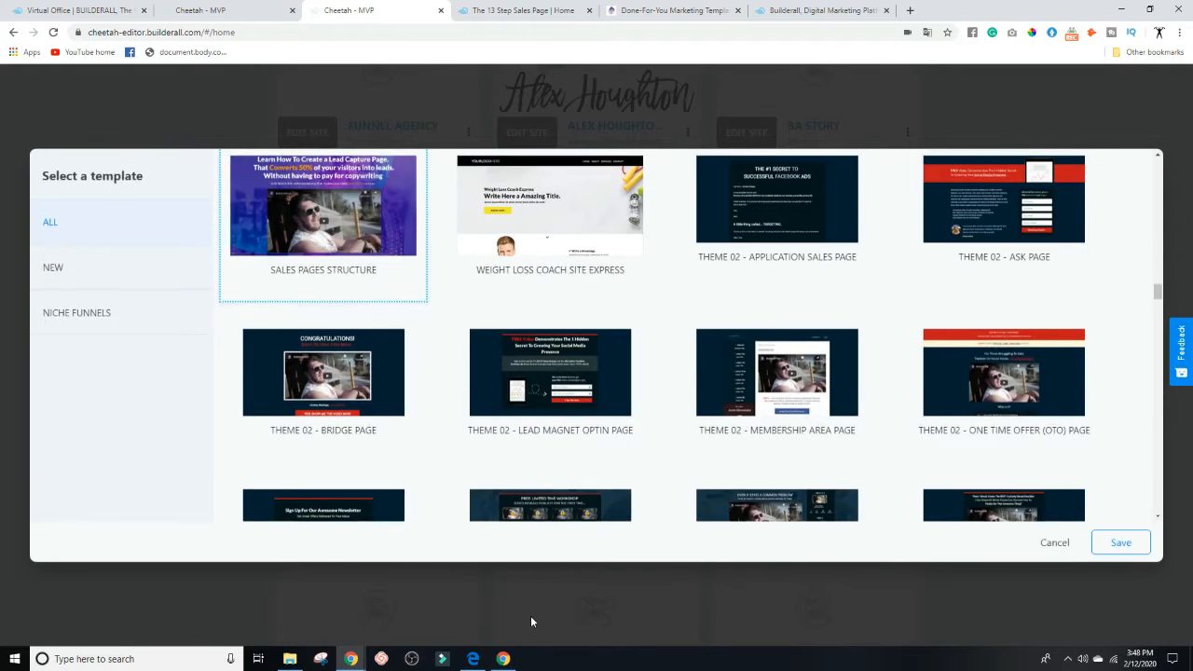
{"action": "left_click", "coordinate": [1101, 554]}
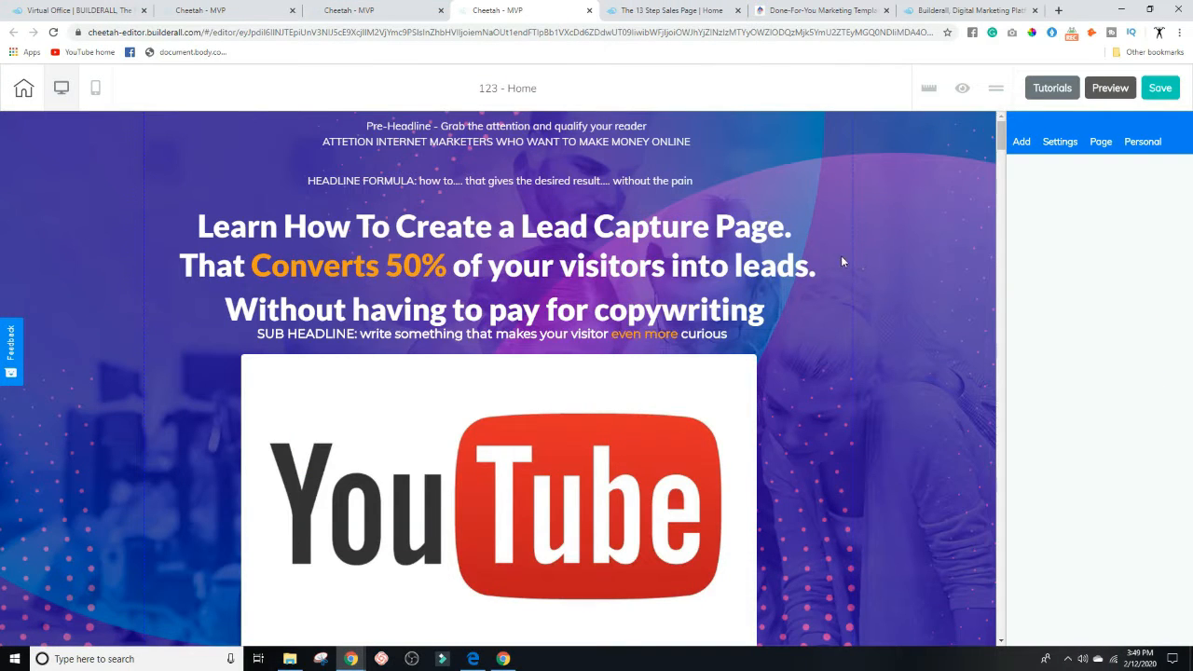
- Change the number of leads in the "Would you make more sales" question to 100,000
{"action": "scroll", "coordinate": [932, 196], "scroll_direction": "down", "scroll_amount": 1}
{"action": "left_click_drag", "start_coordinate": [996, 142], "coordinate": [1009, 186]}
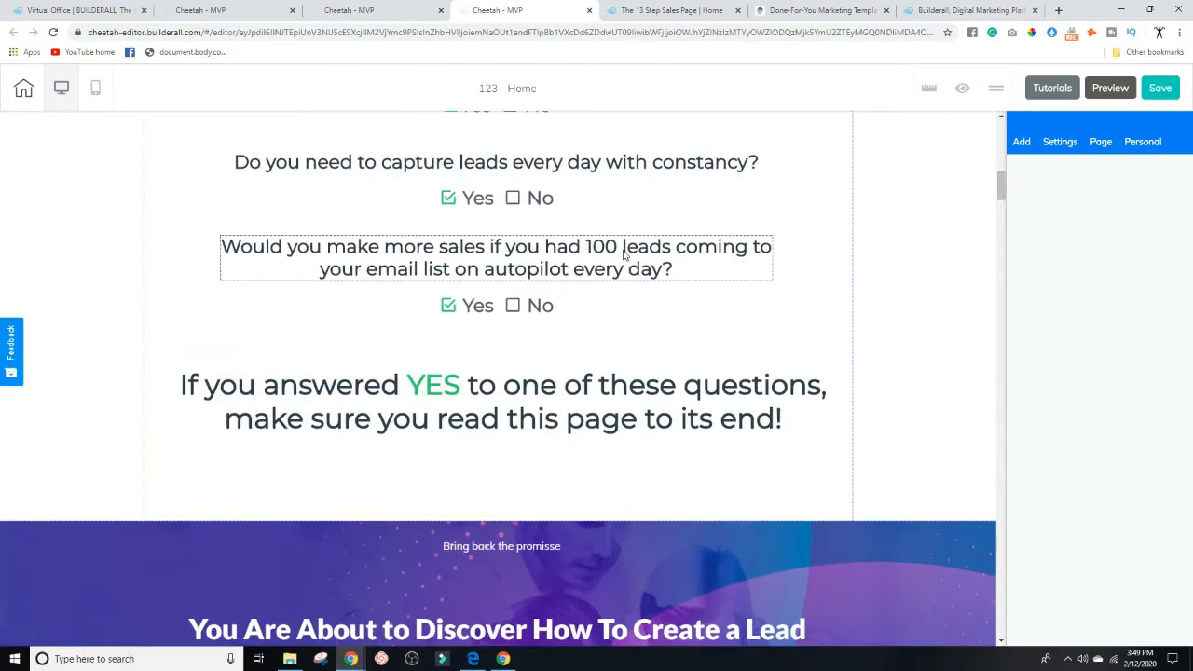
{"action": "left_click", "coordinate": [576, 253]}
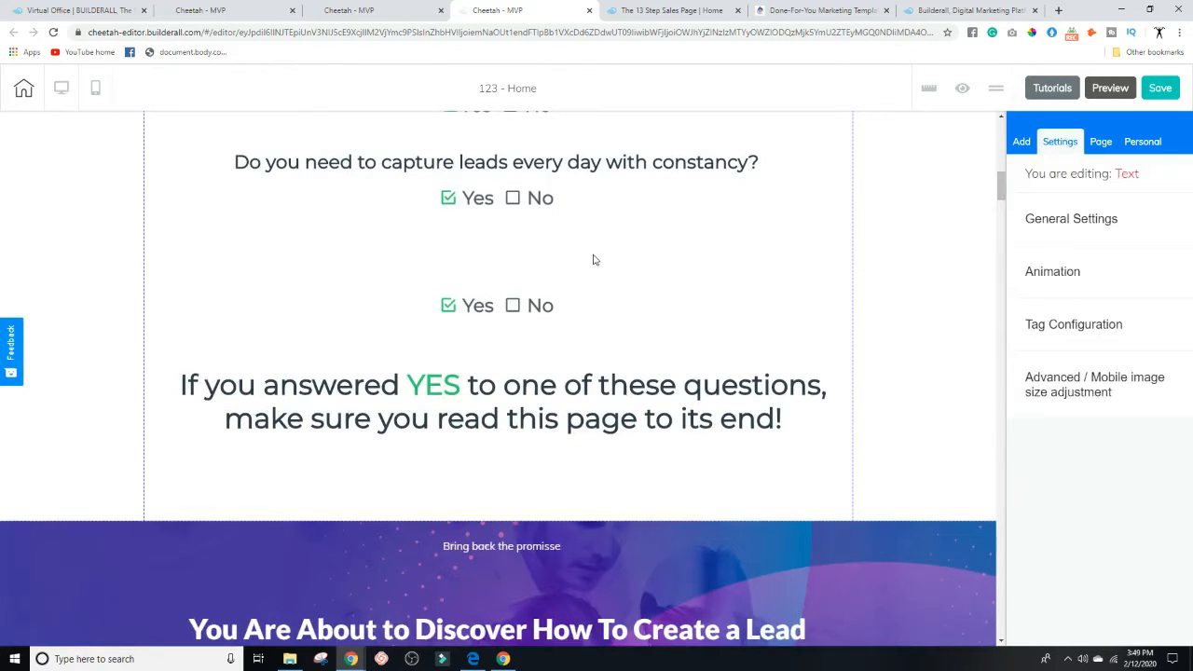
{"action": "left_click", "coordinate": [608, 248]}
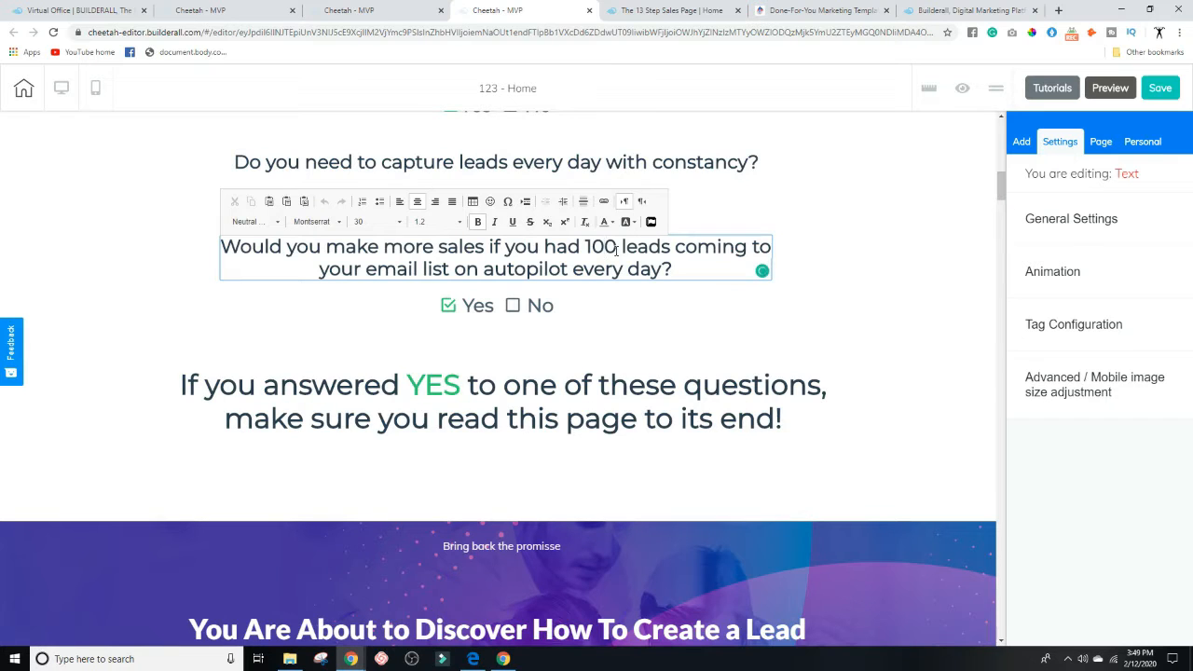
{"action": "type", "text": "3"}
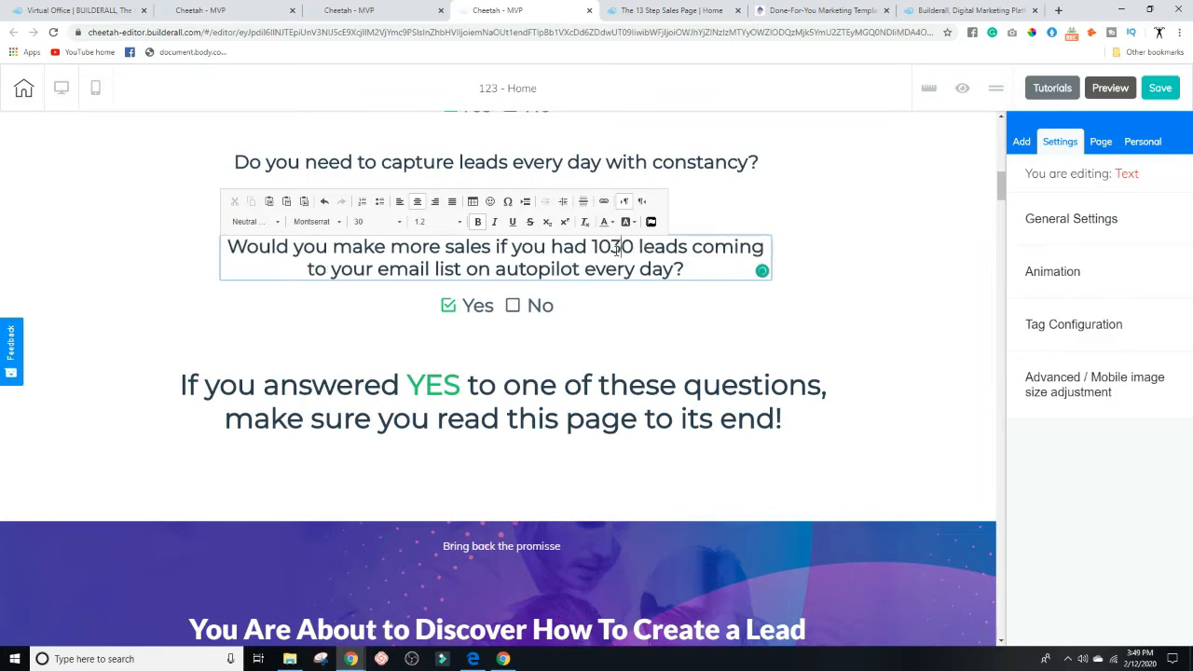
{"action": "key", "text": "BackSpace"}
{"action": "type", "text": "0"}
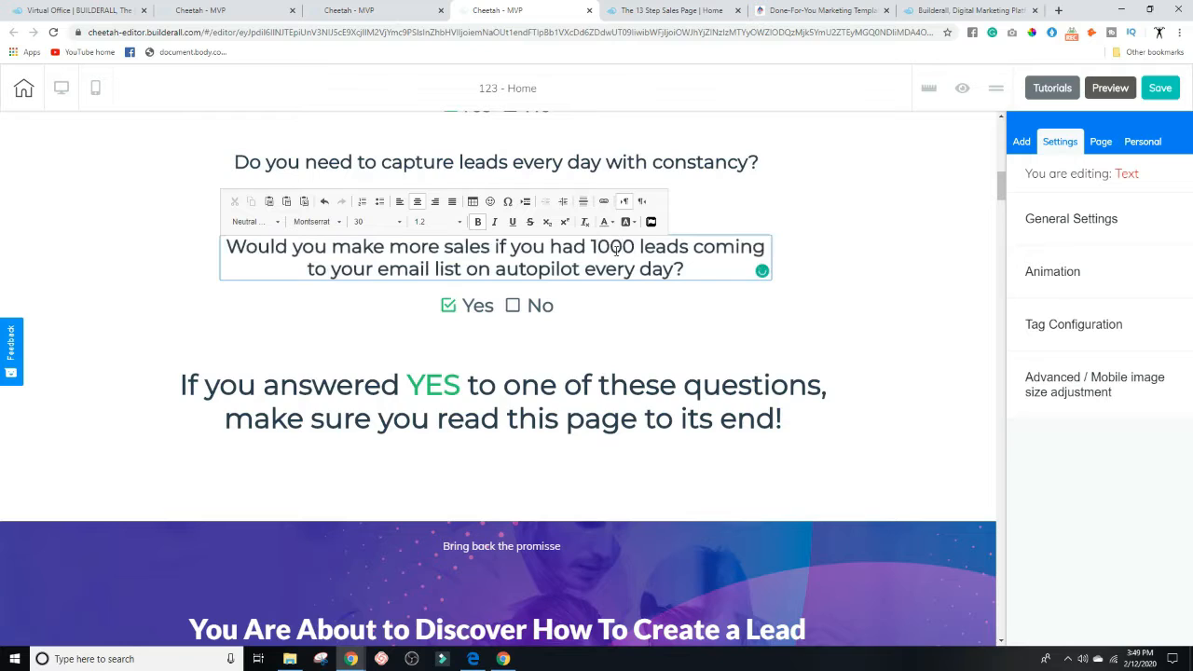
{"action": "type", "text": "00"}
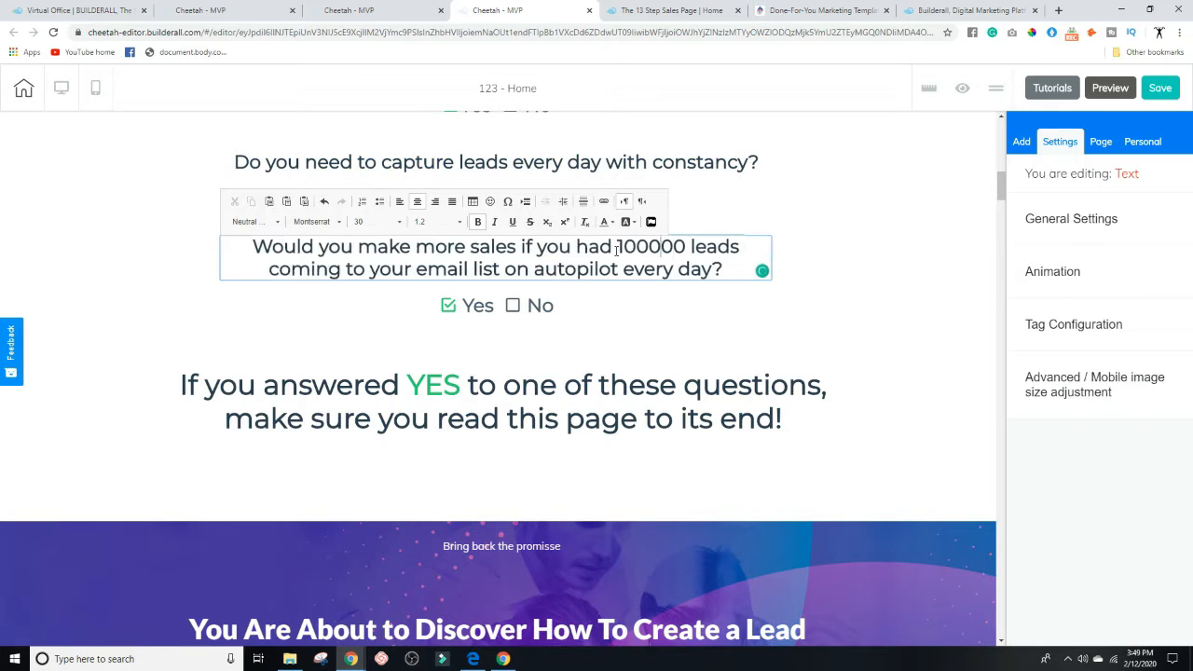
{"action": "type", "text": ","}
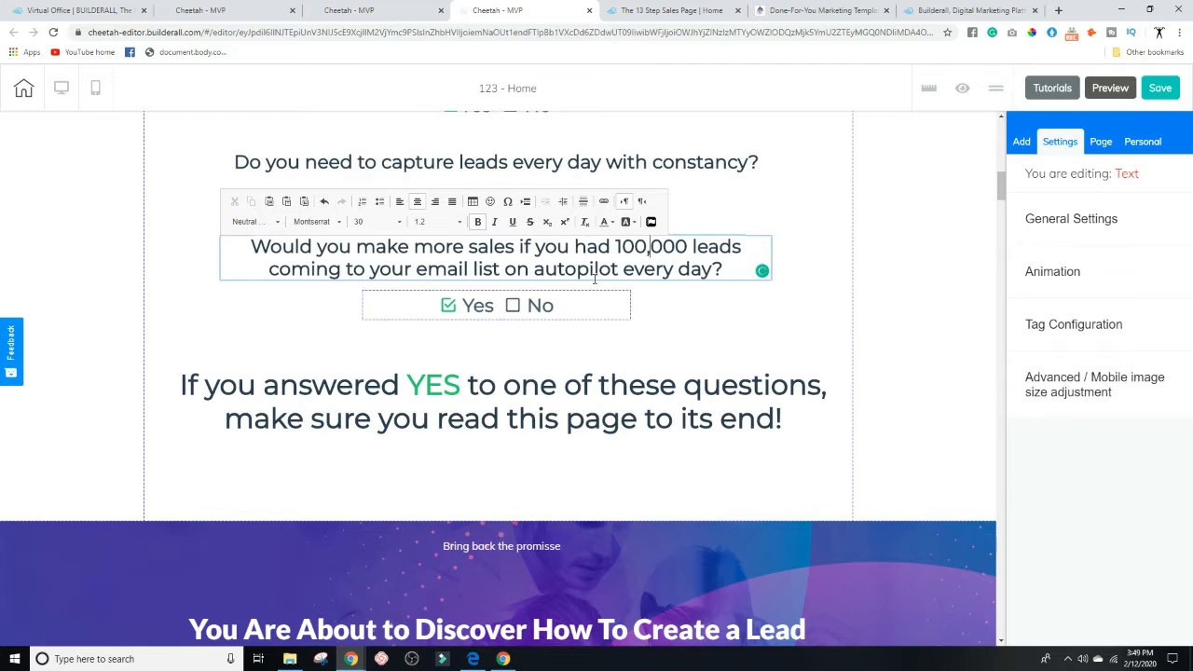
{"action": "left_click", "coordinate": [890, 273]}
- Switch the page editor to the mobile layout and review the sections from the headline to the authority section
{"action": "scroll", "coordinate": [892, 274], "scroll_direction": "down", "scroll_amount": 3}
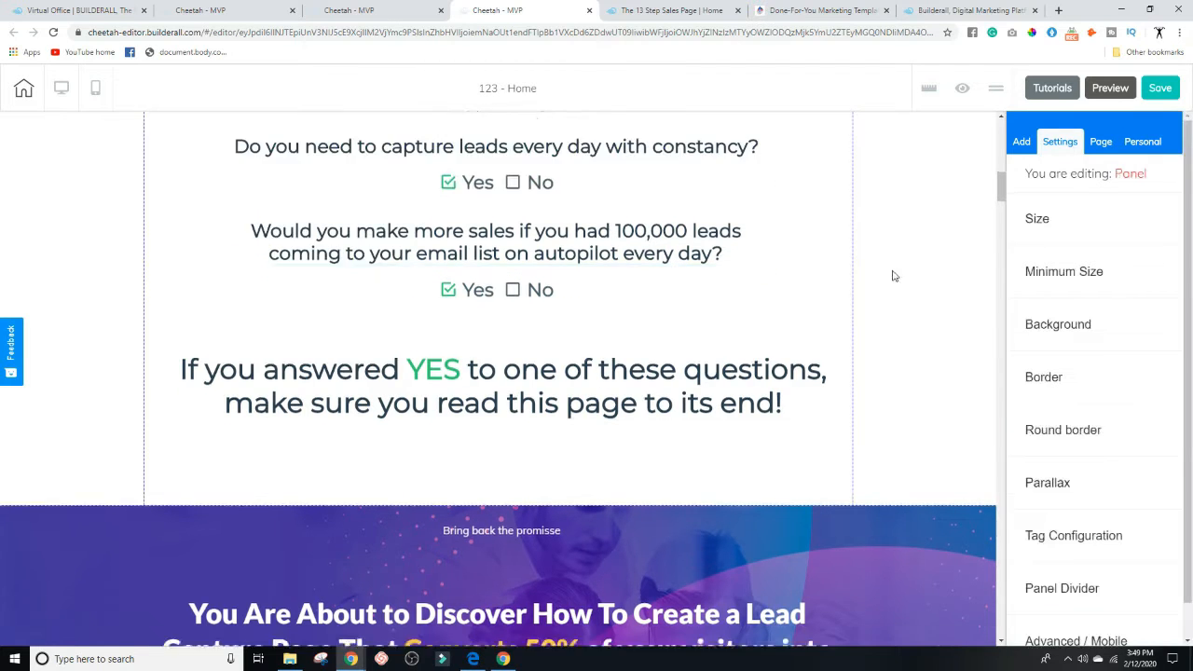
{"action": "scroll", "coordinate": [894, 312], "scroll_direction": "down", "scroll_amount": 2}
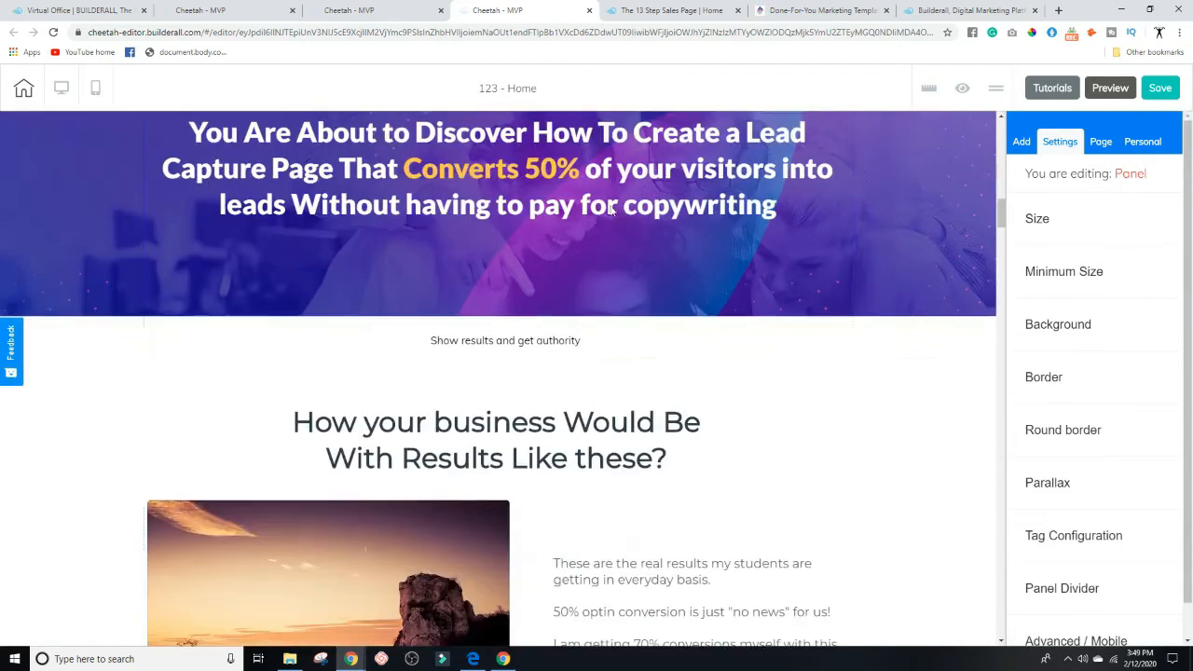
{"action": "scroll", "coordinate": [642, 309], "scroll_direction": "up", "scroll_amount": 2}
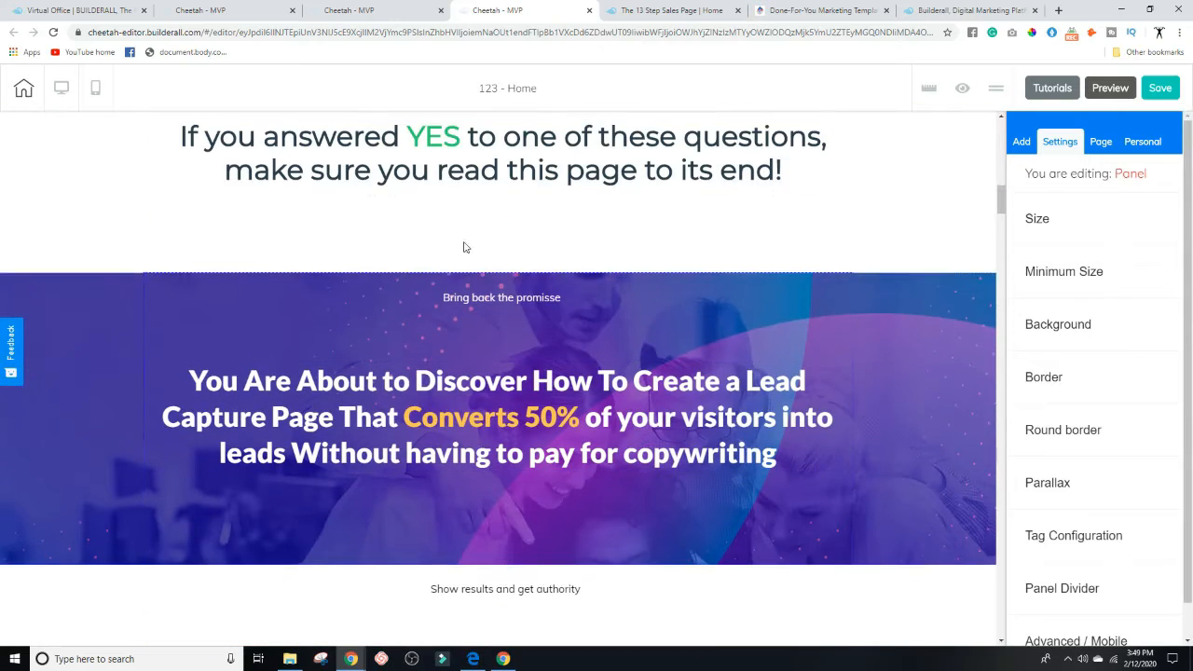
{"action": "left_click", "coordinate": [96, 91]}
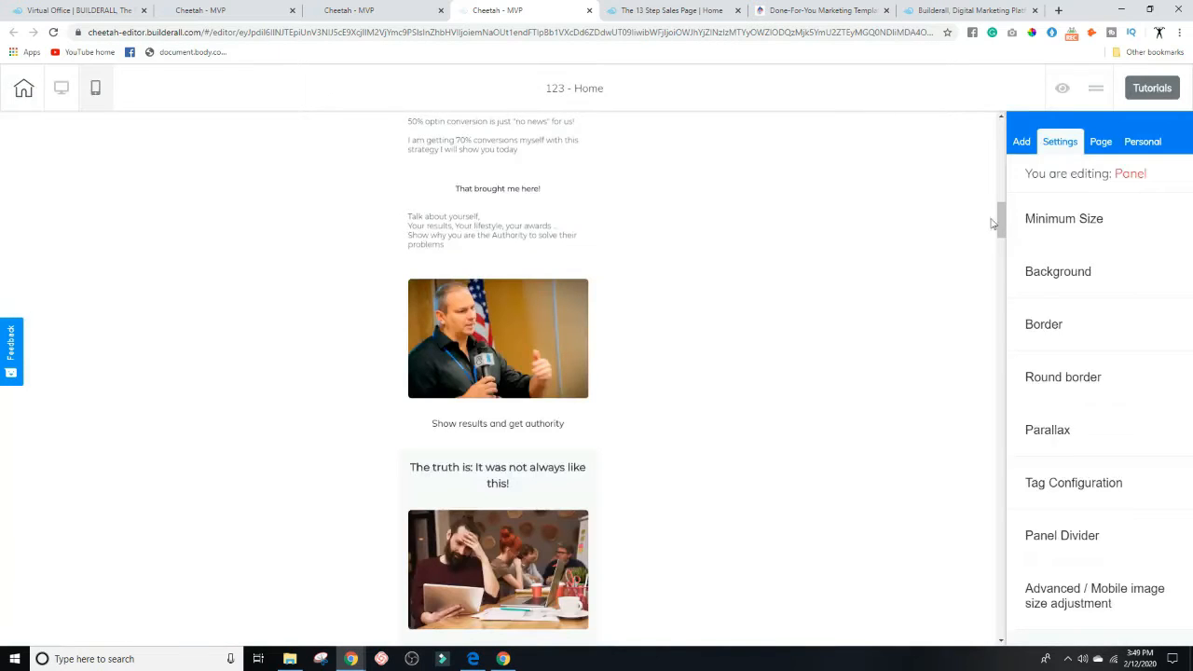
{"action": "left_click_drag", "start_coordinate": [995, 221], "coordinate": [1001, 121]}
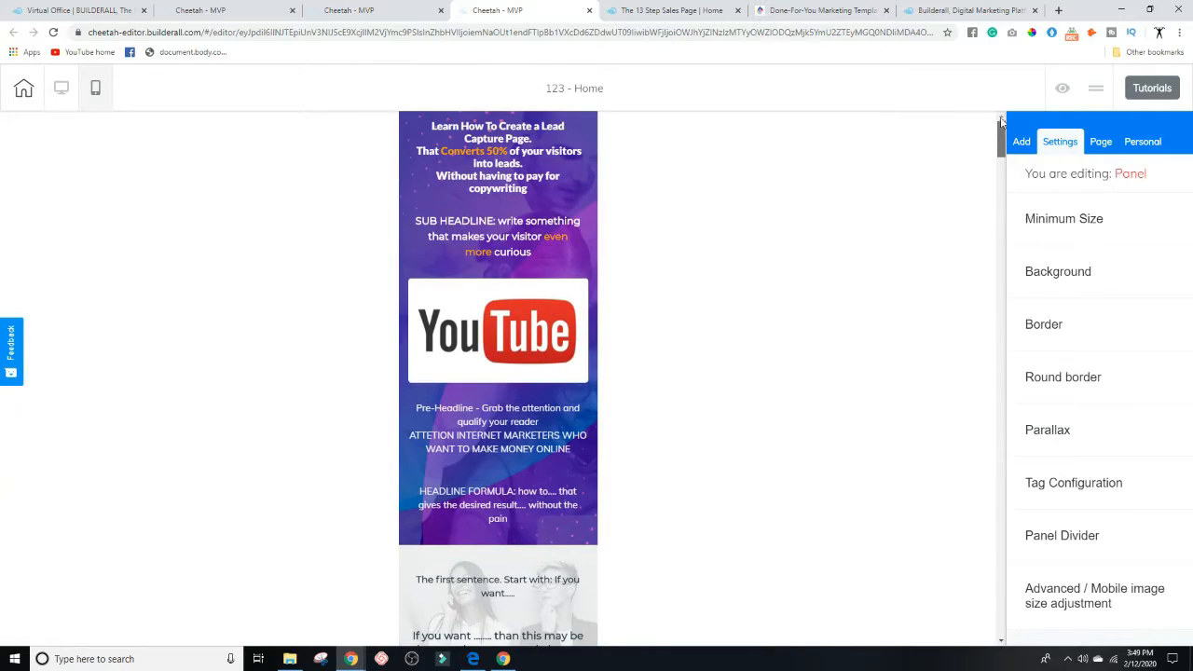
{"action": "scroll", "coordinate": [909, 225], "scroll_direction": "down", "scroll_amount": 1}
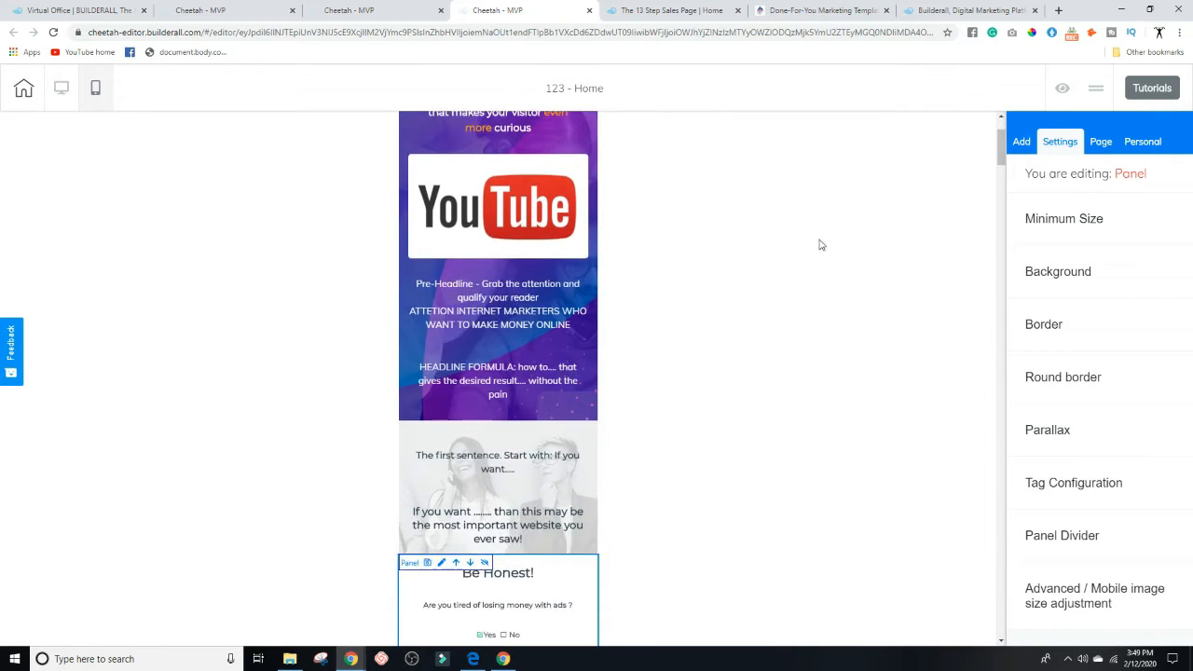
{"action": "scroll", "coordinate": [819, 245], "scroll_direction": "down", "scroll_amount": 10}
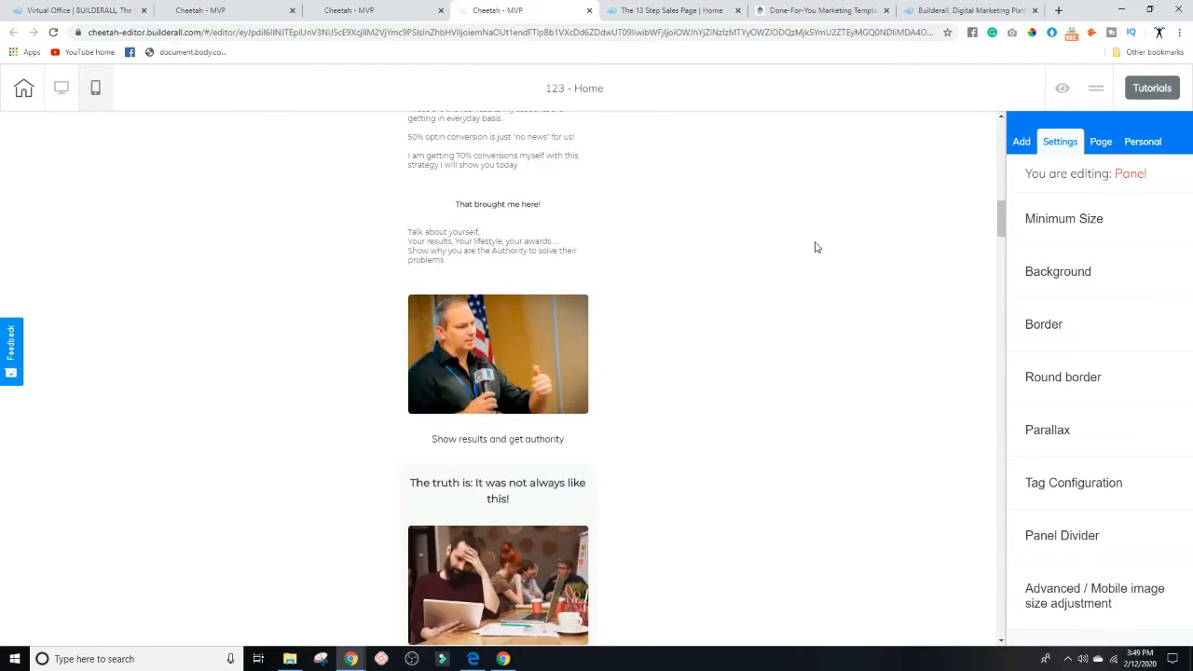
- Review the remaining mobile sections down to the offer box and select its "ONLY$49.90" price text
{"action": "scroll", "coordinate": [816, 247], "scroll_direction": "down", "scroll_amount": 3}
{"action": "left_click_drag", "start_coordinate": [998, 242], "coordinate": [963, 581]}
{"action": "left_click", "coordinate": [555, 429]}
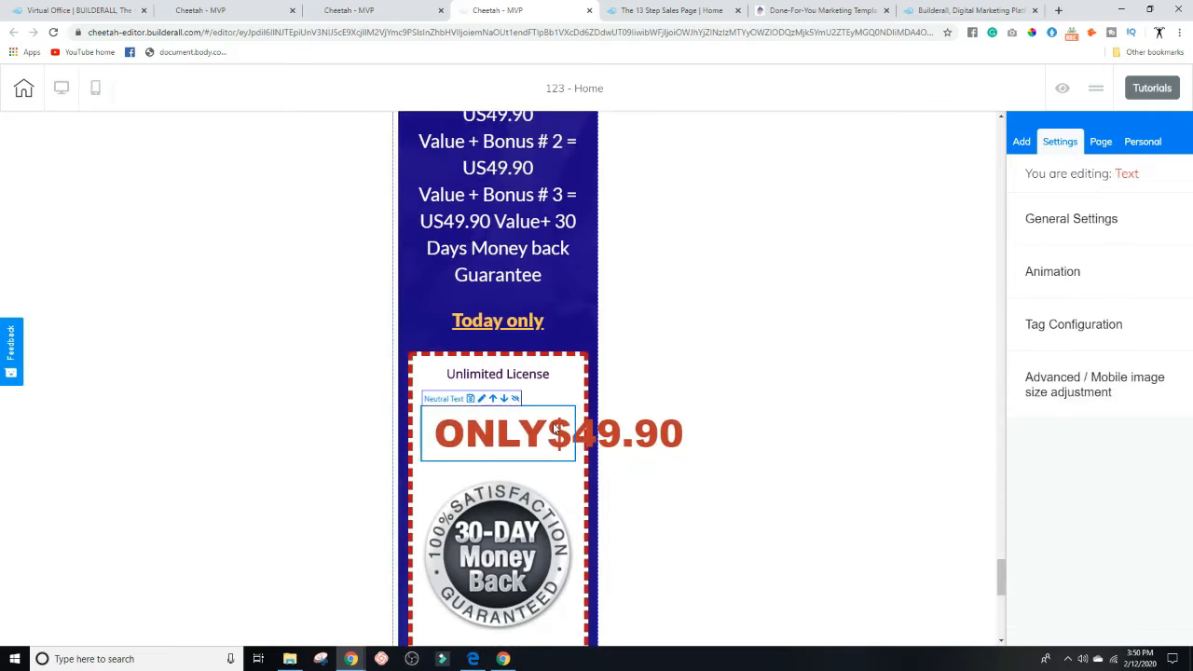
- Switch the page editor back to the desktop layout and look over the page down to the footer
{"action": "left_click", "coordinate": [62, 90]}
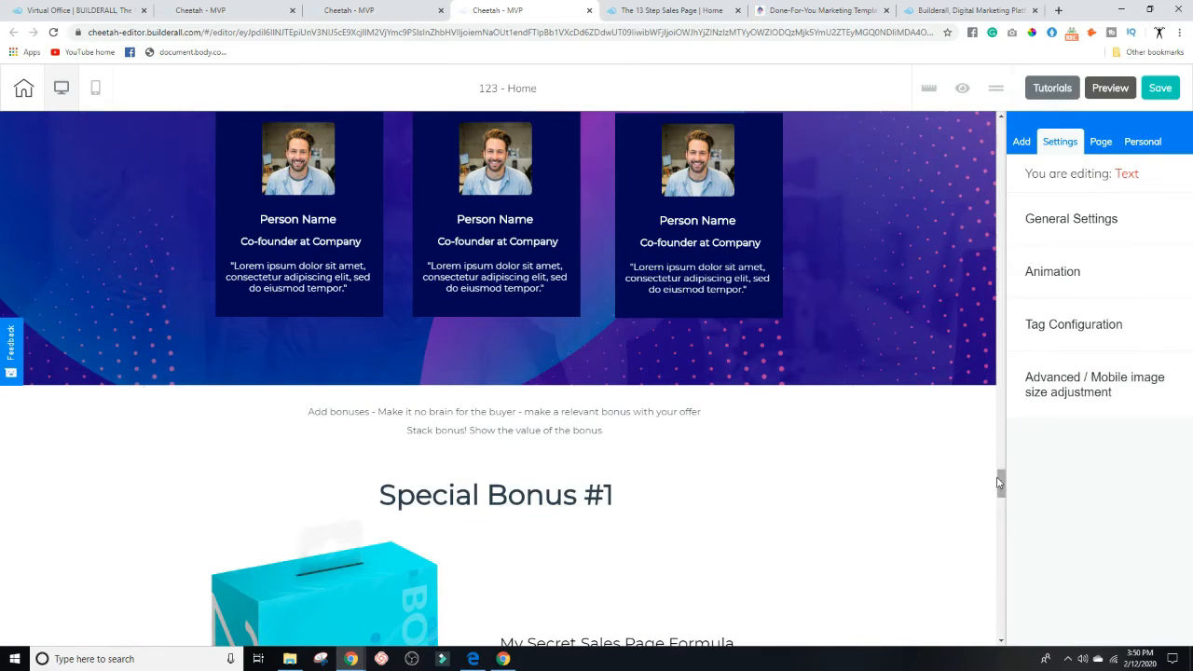
{"action": "scroll", "coordinate": [860, 296], "scroll_direction": "up", "scroll_amount": 4}
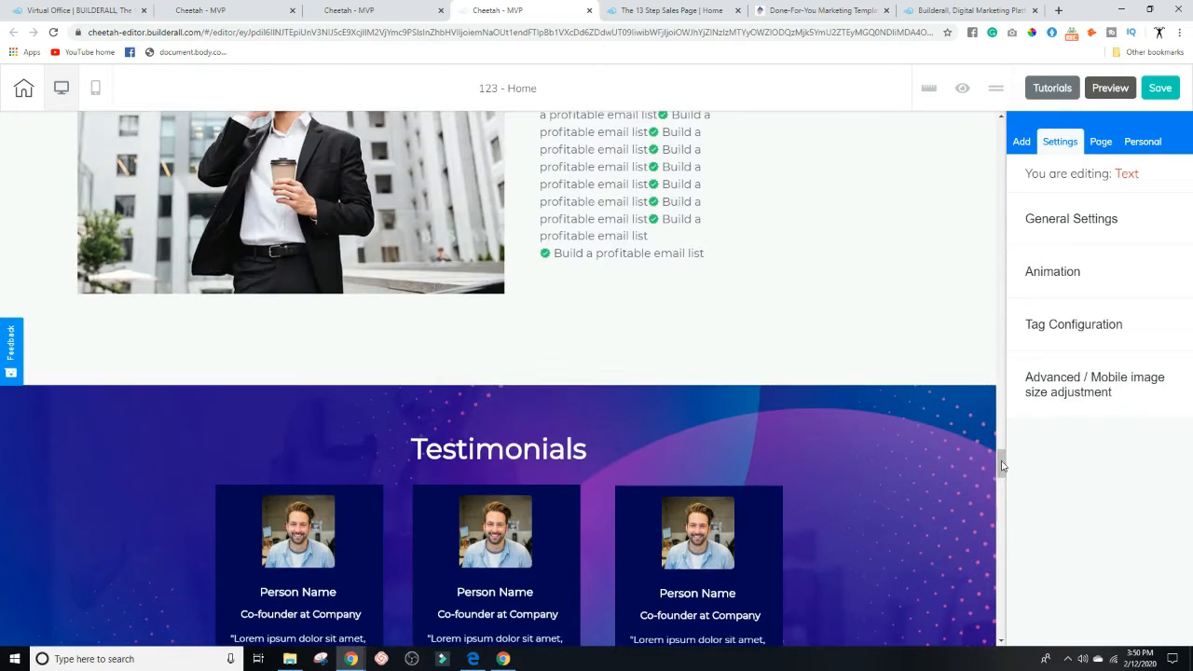
{"action": "left_click_drag", "start_coordinate": [1001, 463], "coordinate": [1002, 177]}
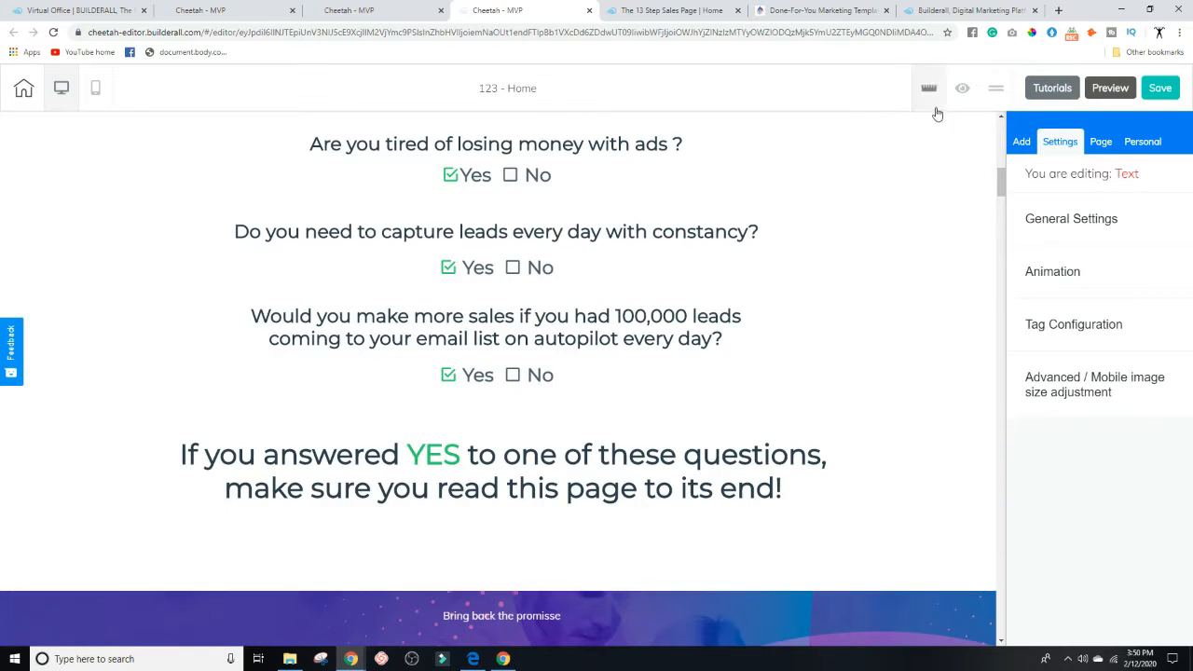
{"action": "left_click_drag", "start_coordinate": [1001, 184], "coordinate": [1002, 623]}
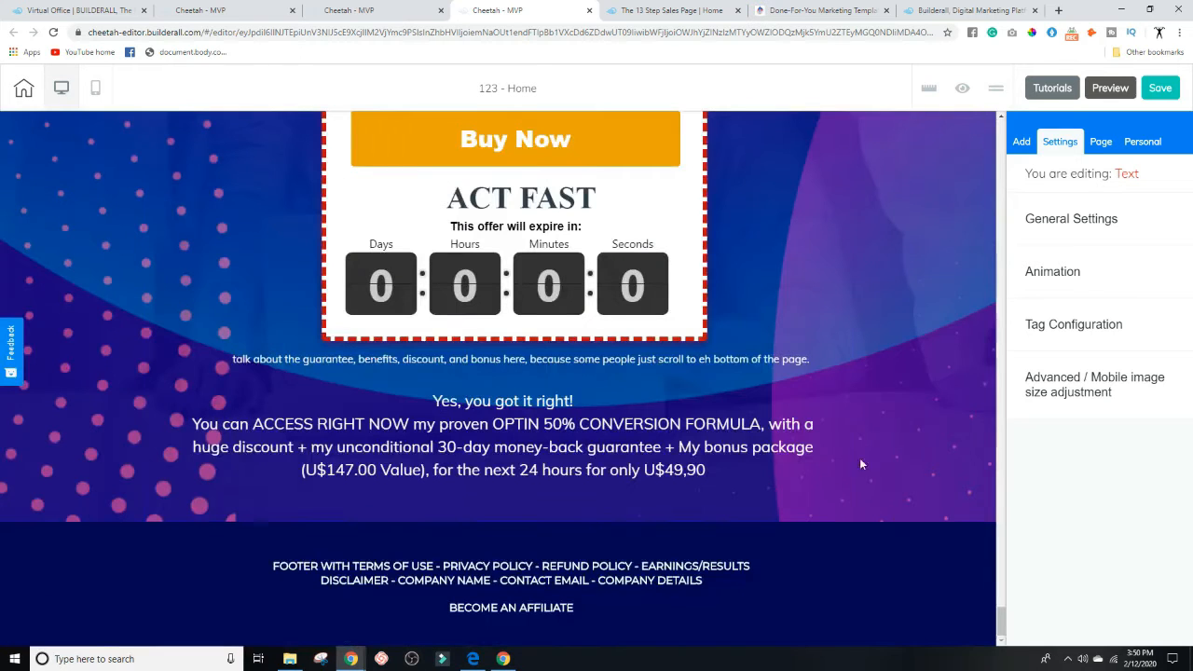
- Browse the saved personal panels and add the "Are You Ready For An Explosively High Converting Done-For-You Sales Funnel..." panel below the footer
{"action": "left_click", "coordinate": [1024, 144]}
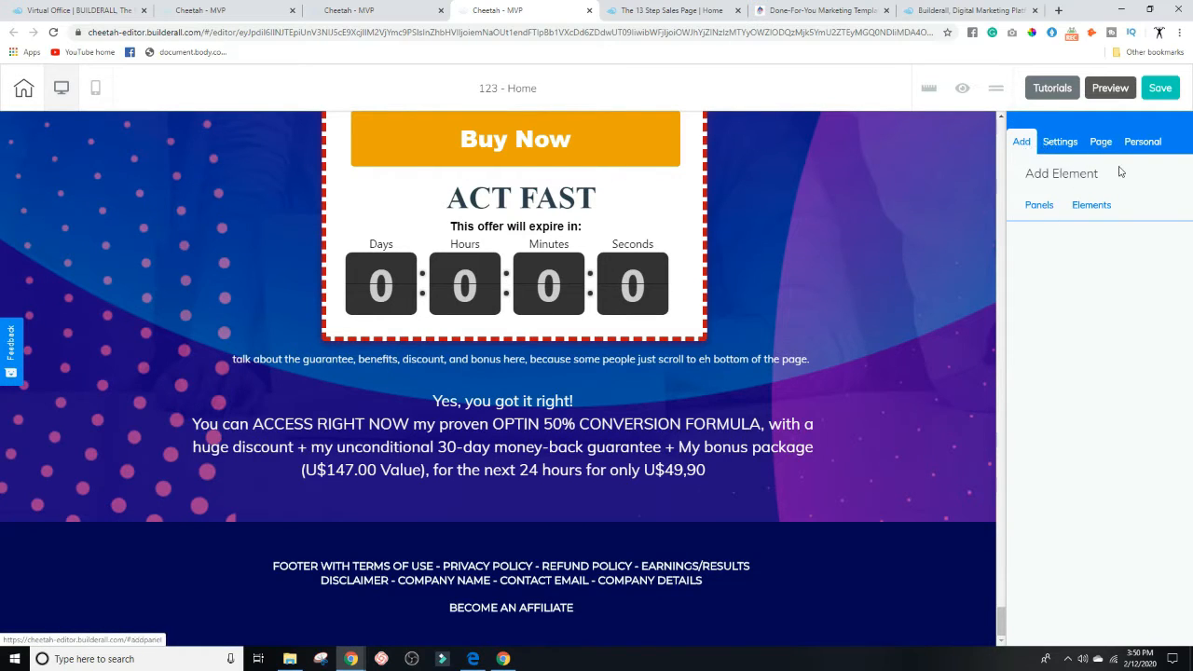
{"action": "left_click", "coordinate": [1142, 142]}
{"action": "left_click", "coordinate": [1040, 177]}
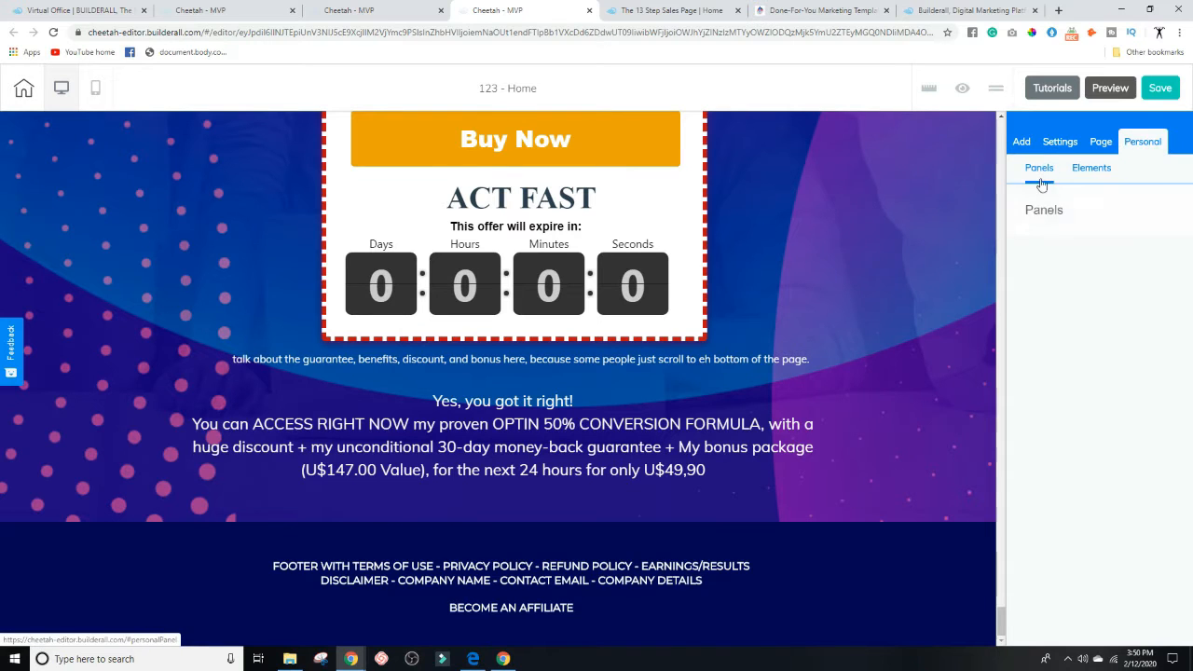
{"action": "scroll", "coordinate": [1046, 247], "scroll_direction": "down", "scroll_amount": 5}
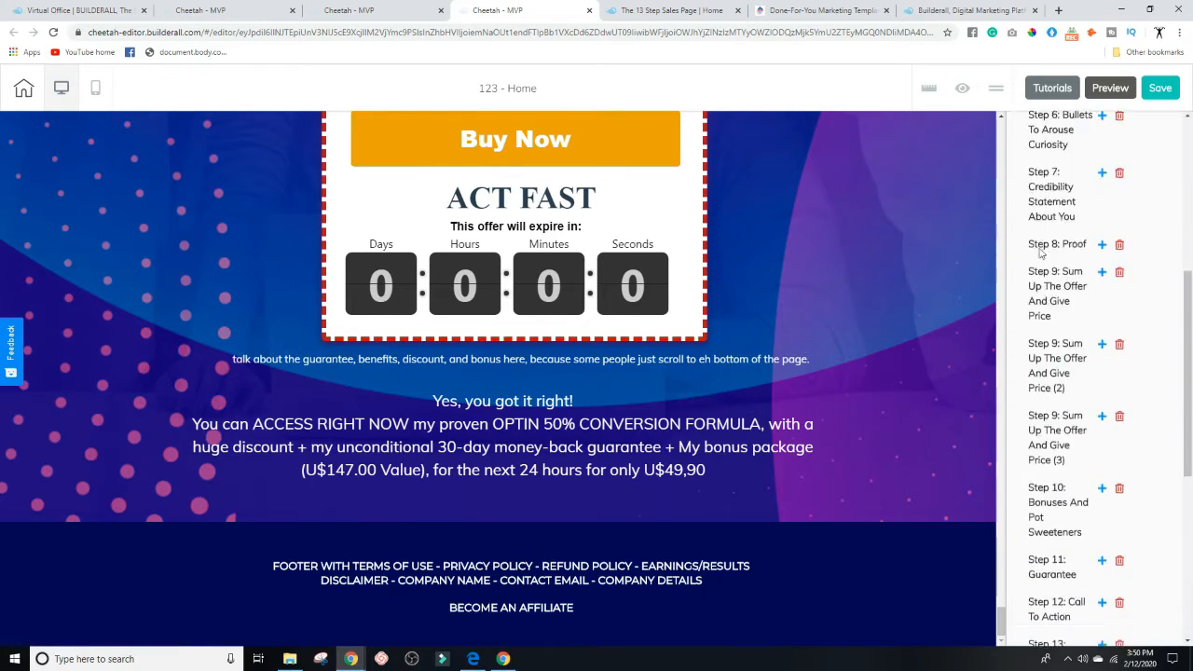
{"action": "scroll", "coordinate": [1071, 280], "scroll_direction": "down", "scroll_amount": 4}
{"action": "scroll", "coordinate": [1079, 404], "scroll_direction": "up", "scroll_amount": 10}
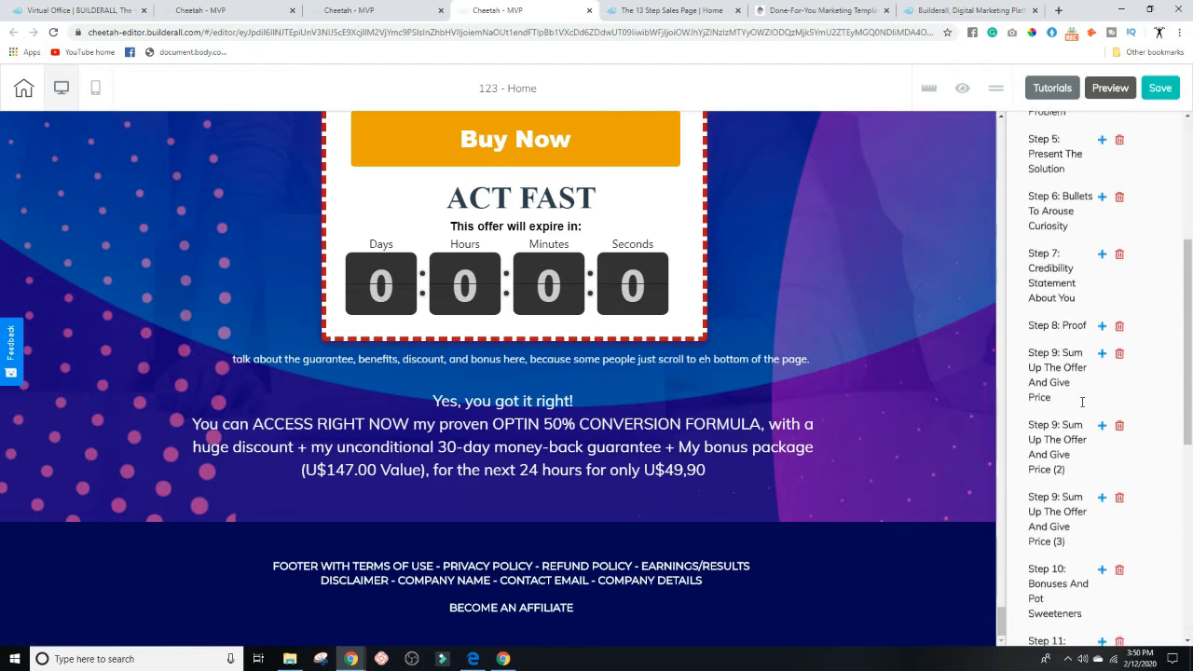
{"action": "left_click", "coordinate": [1143, 145]}
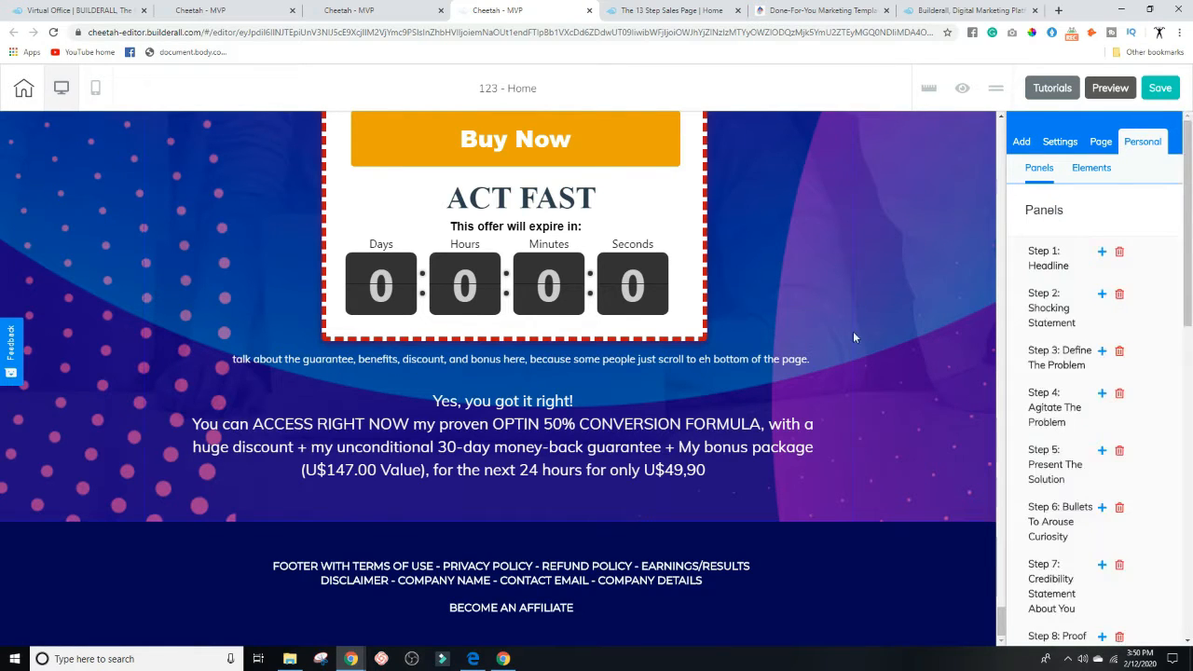
{"action": "scroll", "coordinate": [1121, 410], "scroll_direction": "down", "scroll_amount": 4}
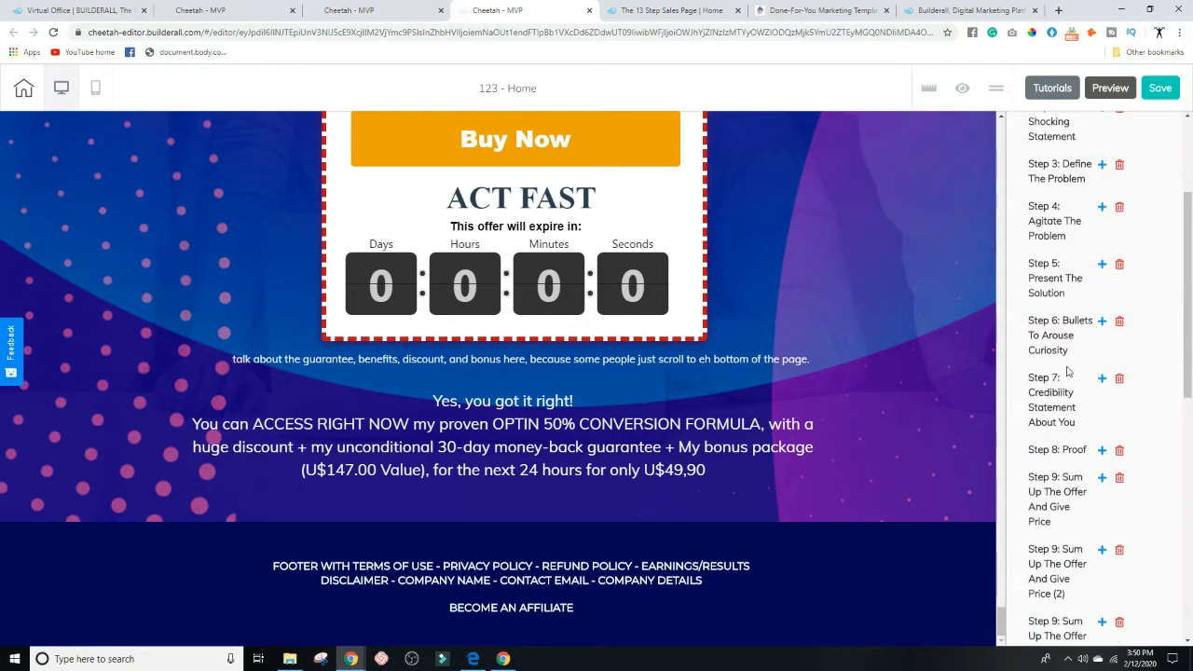
{"action": "scroll", "coordinate": [1067, 379], "scroll_direction": "down", "scroll_amount": 2}
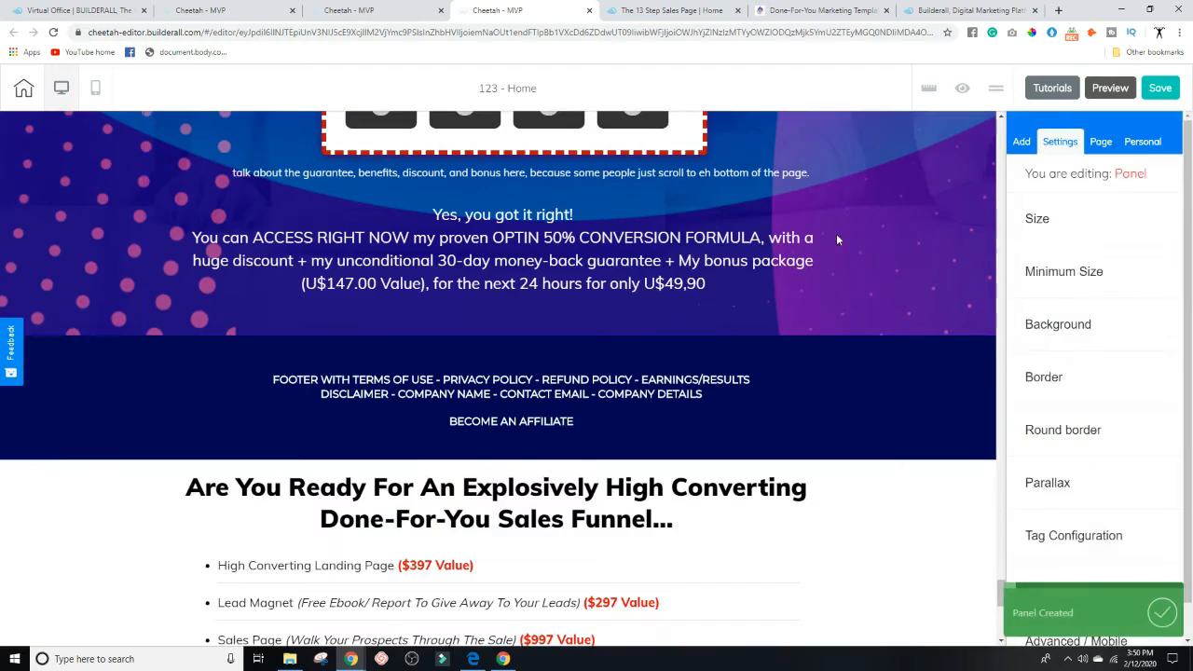
- Check the added sales funnel panel from its headline and value list down to the call-to-action button
{"action": "scroll", "coordinate": [839, 251], "scroll_direction": "down", "scroll_amount": 6}
{"action": "scroll", "coordinate": [766, 263], "scroll_direction": "up", "scroll_amount": 5}
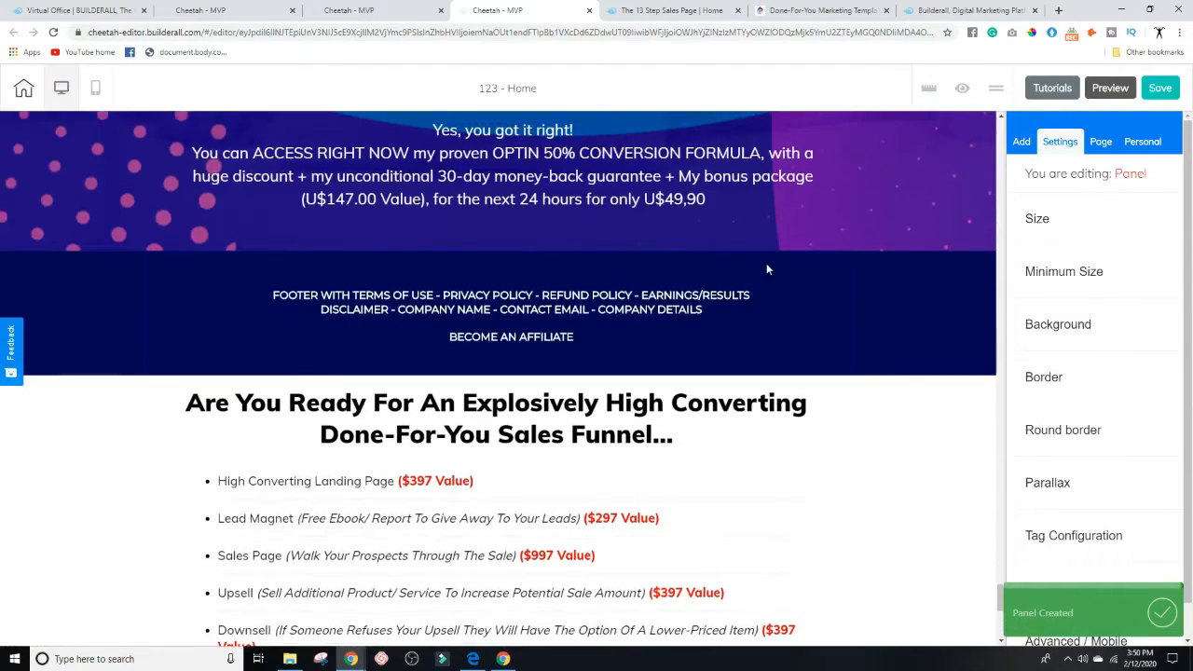
{"action": "scroll", "coordinate": [431, 375], "scroll_direction": "down", "scroll_amount": 5}
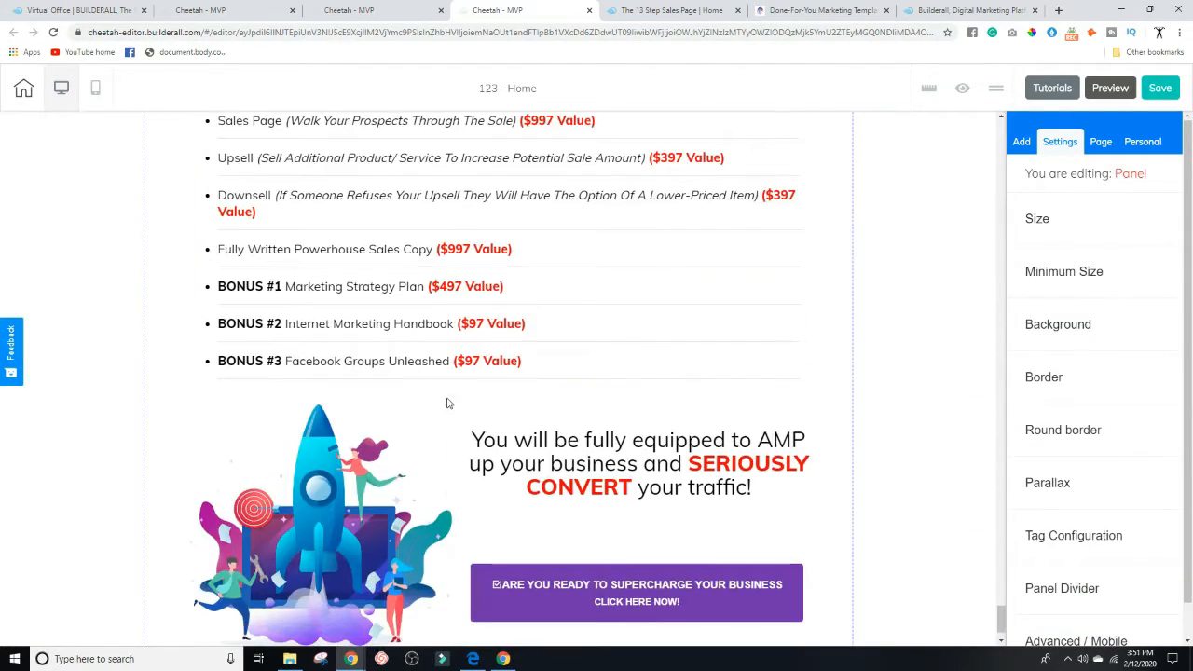
{"action": "scroll", "coordinate": [447, 399], "scroll_direction": "down", "scroll_amount": 1}
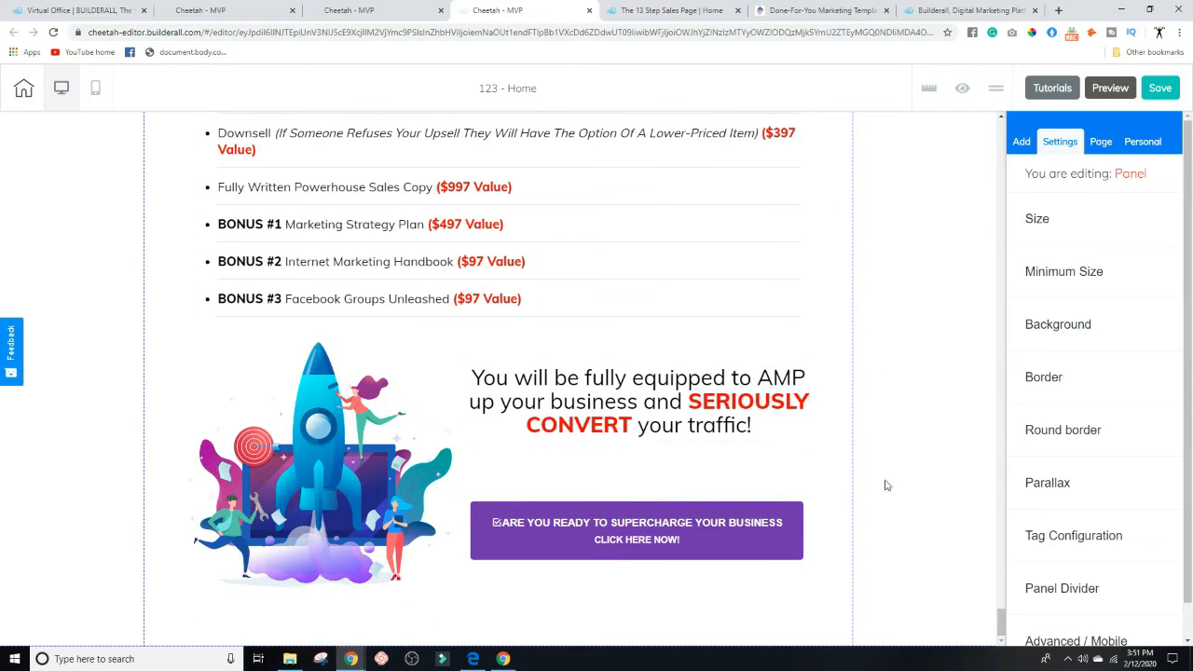
- Browse the ready-made panel categories available to add, from 1st Fold and the banners to Tourist Guide
{"action": "left_click", "coordinate": [1021, 141]}
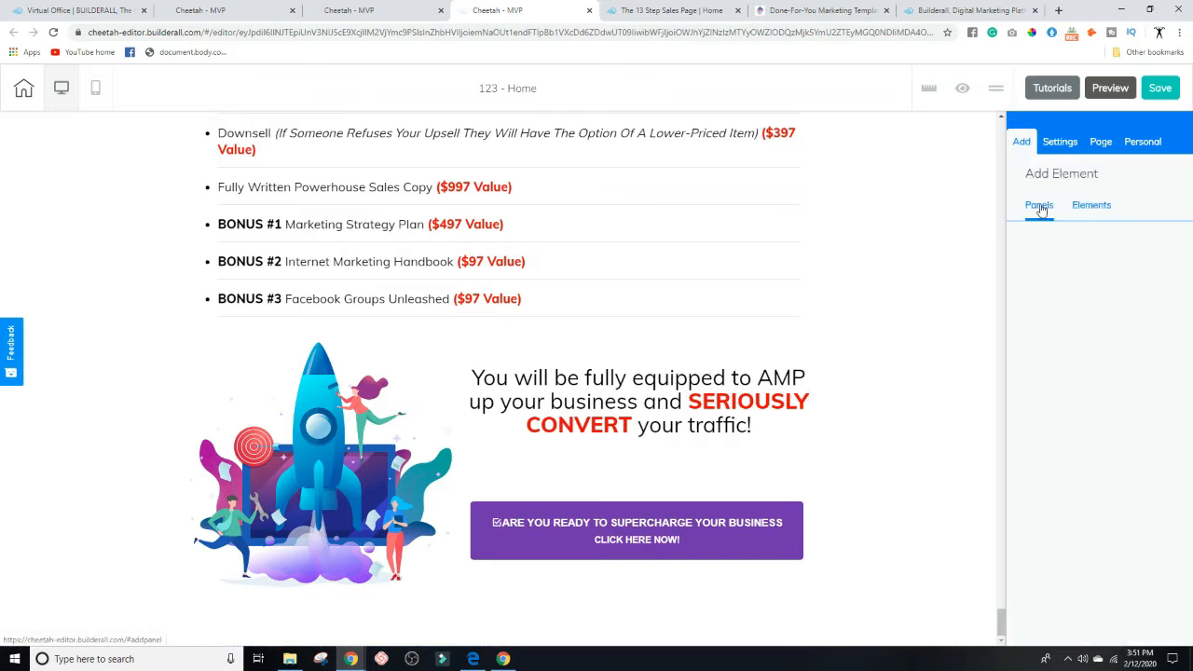
{"action": "left_click", "coordinate": [1041, 210]}
{"action": "left_click", "coordinate": [1044, 307]}
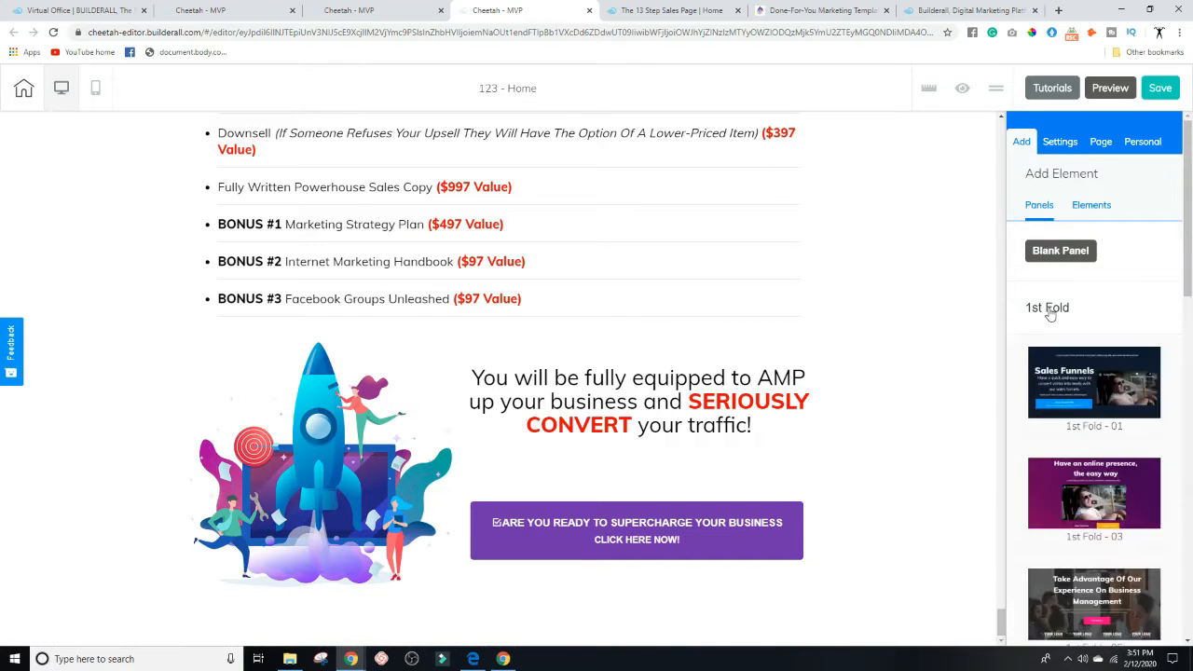
{"action": "left_click_drag", "start_coordinate": [1184, 131], "coordinate": [1185, 208]}
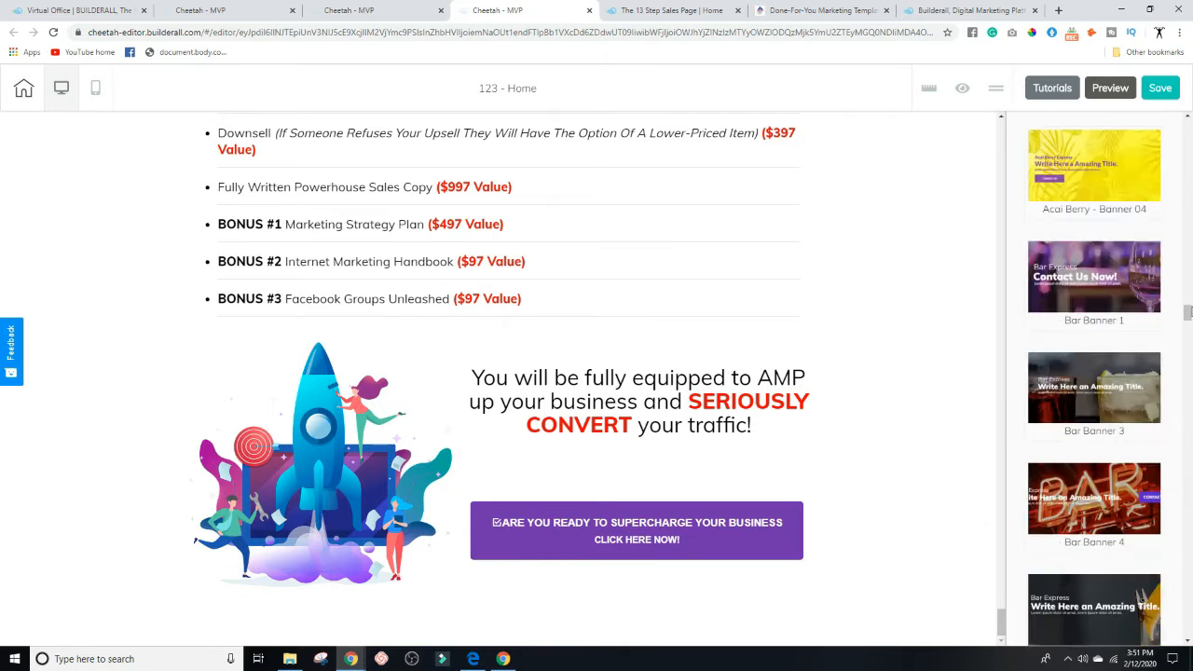
{"action": "left_click_drag", "start_coordinate": [1186, 368], "coordinate": [1164, 626]}
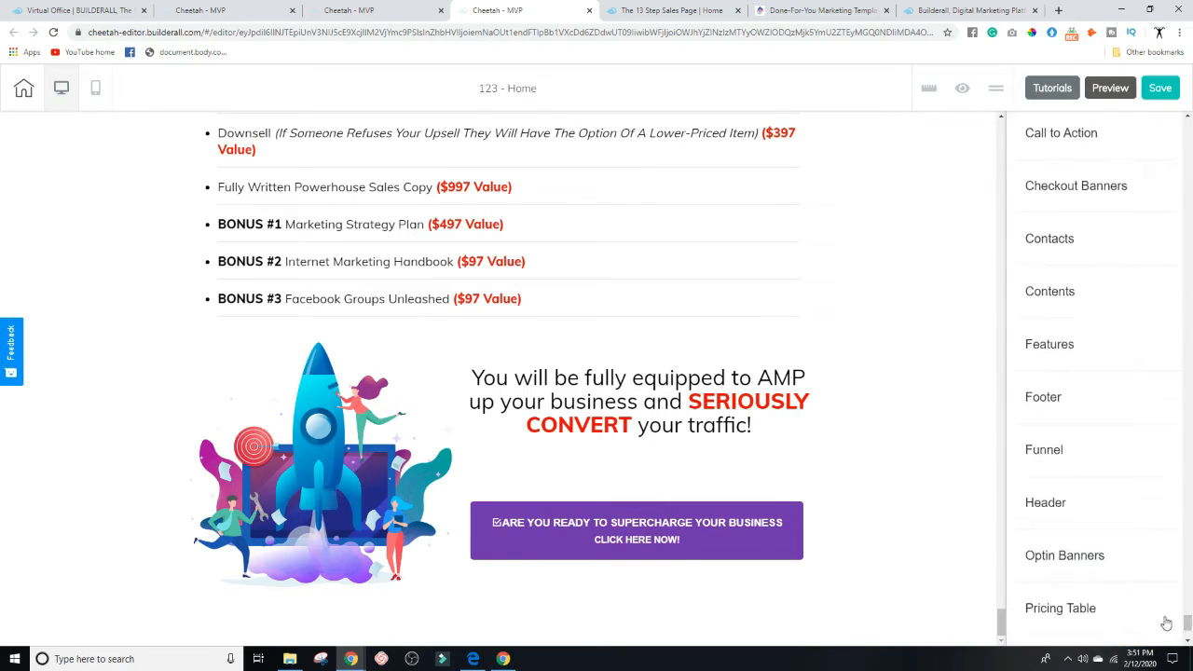
{"action": "scroll", "coordinate": [1059, 270], "scroll_direction": "up", "scroll_amount": 2}
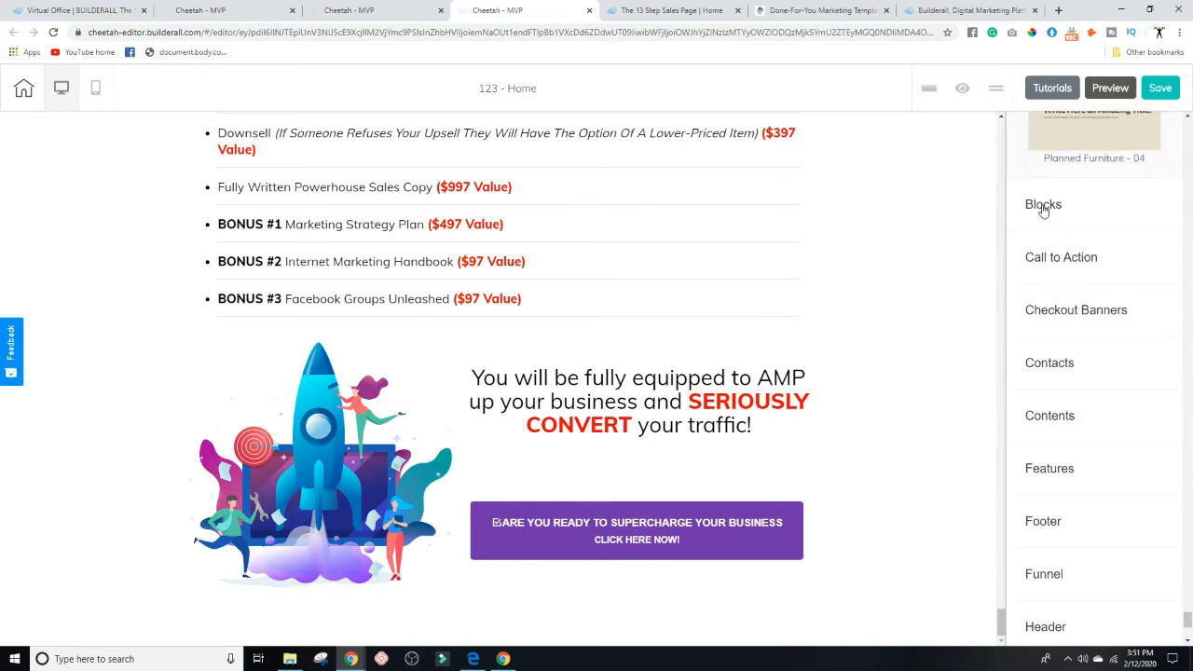
{"action": "scroll", "coordinate": [1043, 211], "scroll_direction": "down", "scroll_amount": 3}
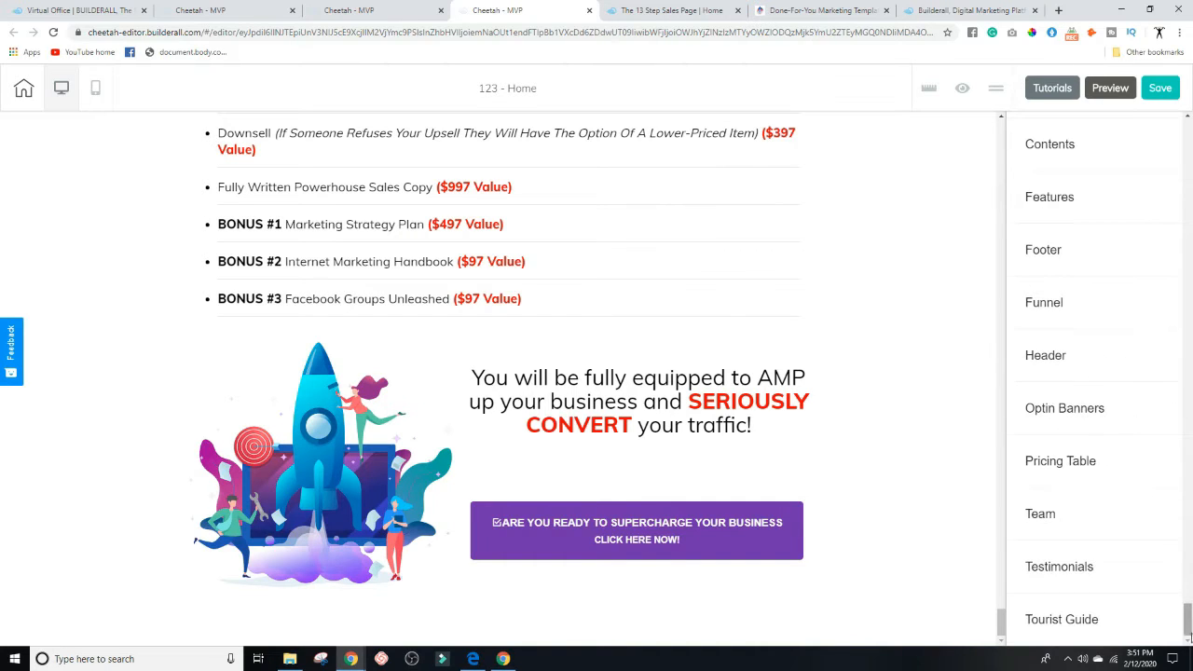
- Look through the ready-made Full Block panels of Themes 01 to 04
{"action": "left_click_drag", "start_coordinate": [1188, 637], "coordinate": [1163, 507]}
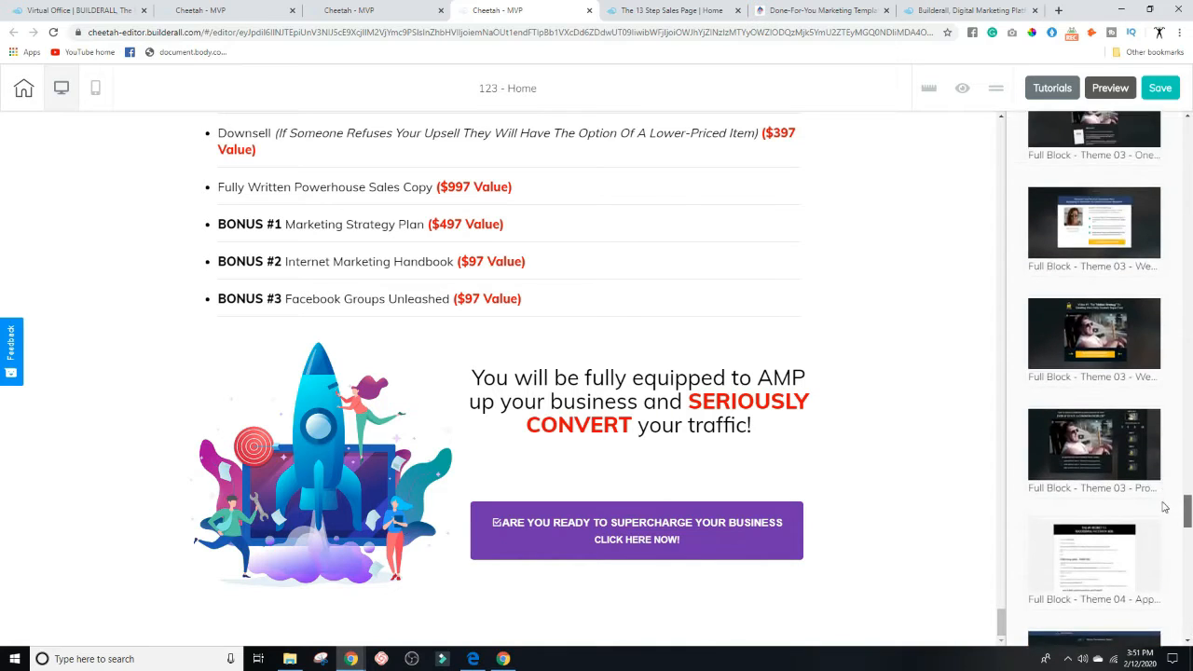
{"action": "scroll", "coordinate": [1047, 423], "scroll_direction": "up", "scroll_amount": 2}
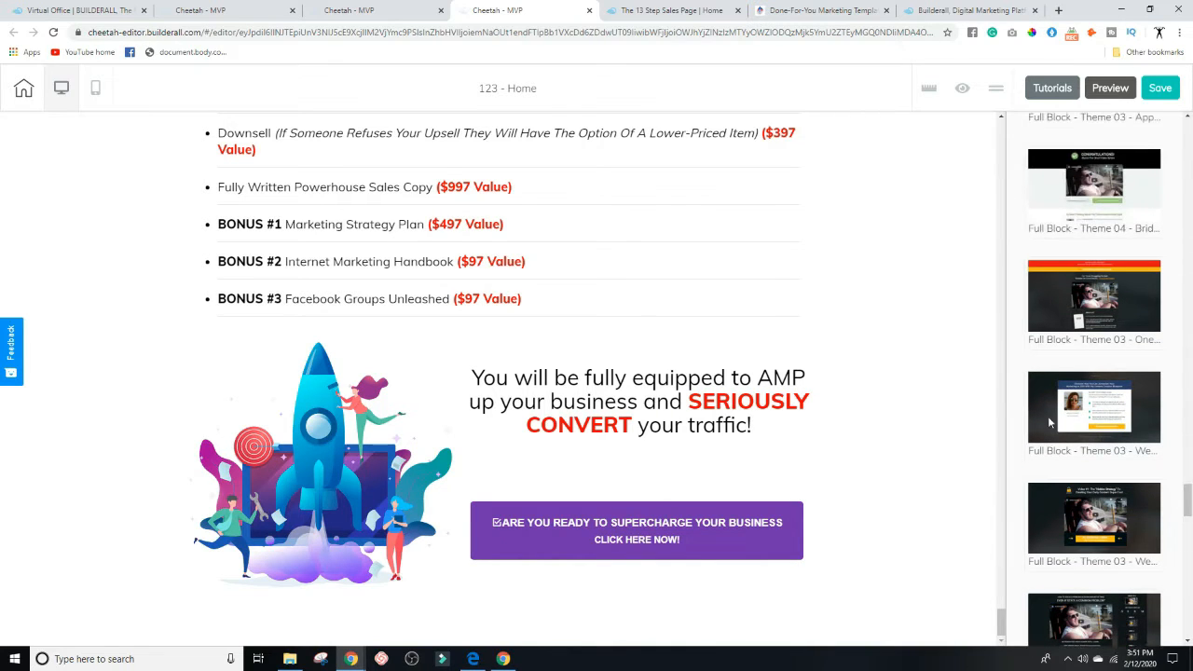
{"action": "scroll", "coordinate": [1067, 369], "scroll_direction": "up", "scroll_amount": 4}
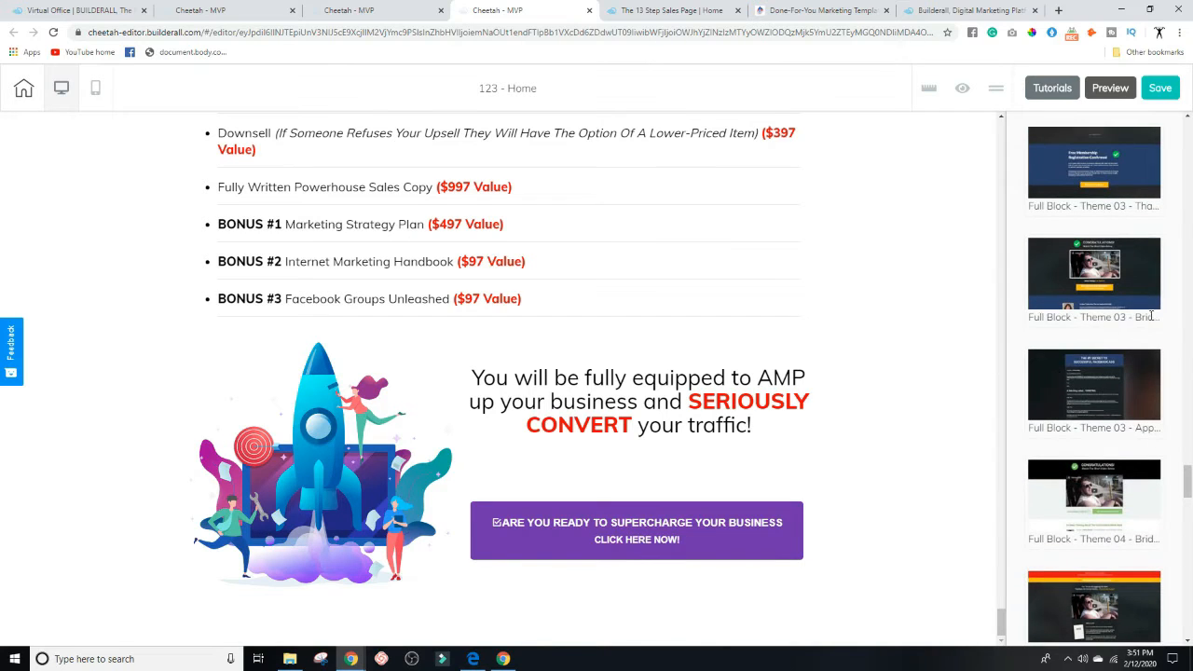
{"action": "scroll", "coordinate": [1149, 318], "scroll_direction": "up", "scroll_amount": 1}
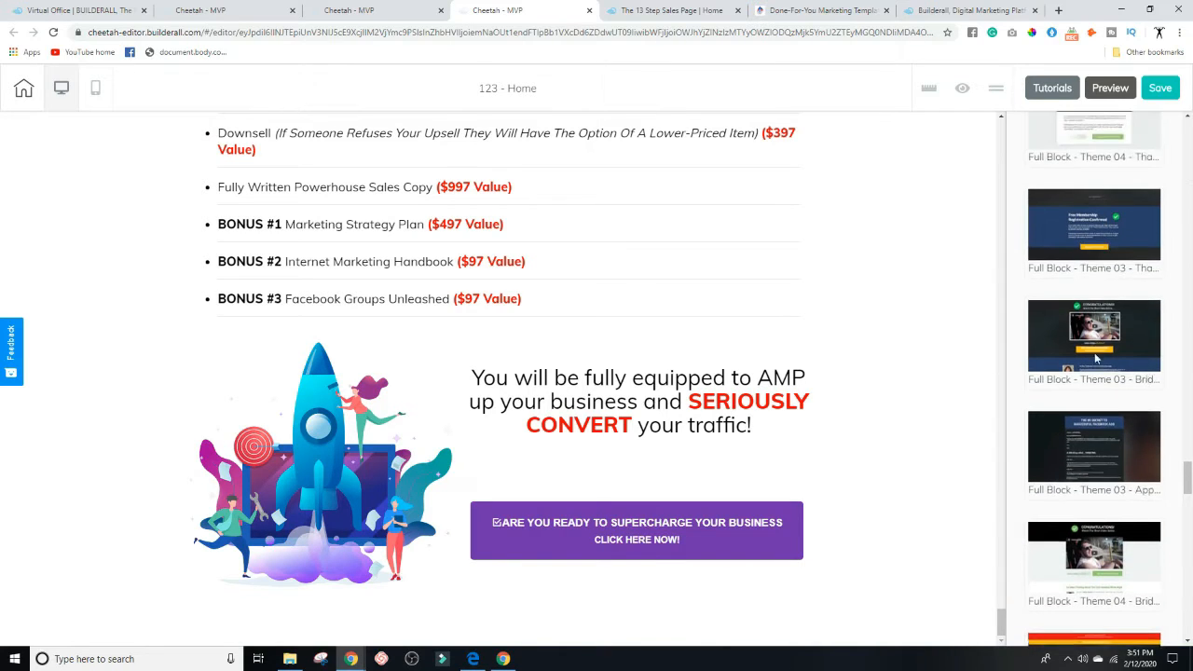
{"action": "scroll", "coordinate": [1153, 290], "scroll_direction": "up", "scroll_amount": 1}
{"action": "scroll", "coordinate": [1152, 308], "scroll_direction": "up", "scroll_amount": 1}
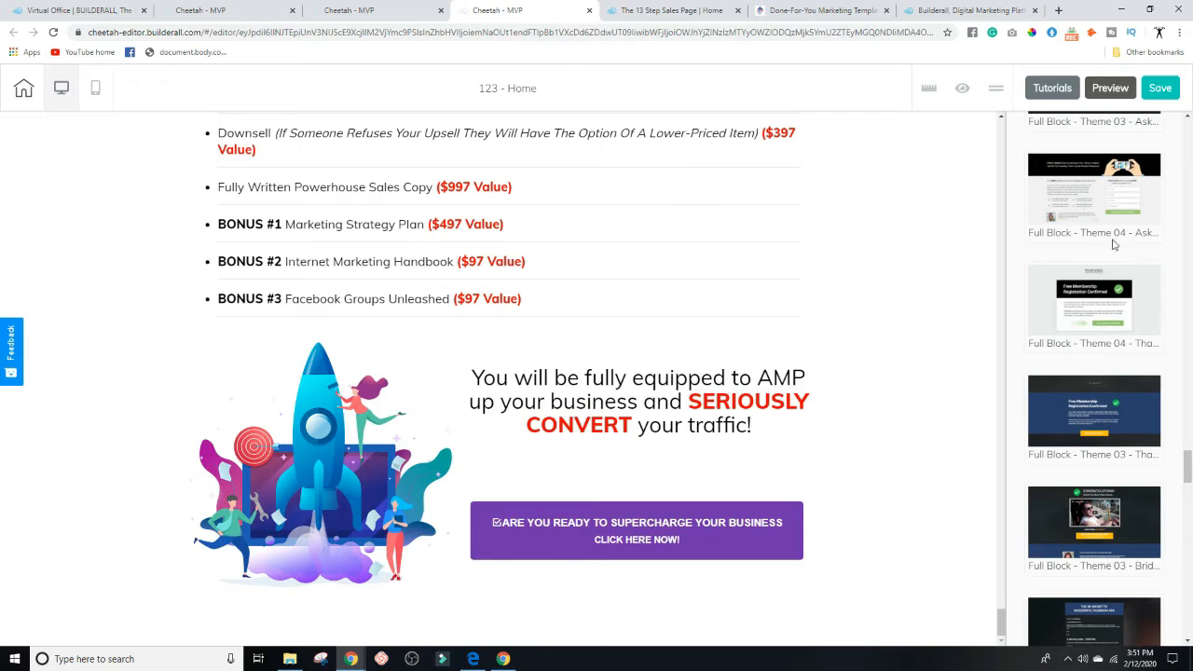
{"action": "scroll", "coordinate": [1113, 219], "scroll_direction": "up", "scroll_amount": 1}
{"action": "scroll", "coordinate": [1118, 200], "scroll_direction": "up", "scroll_amount": 1}
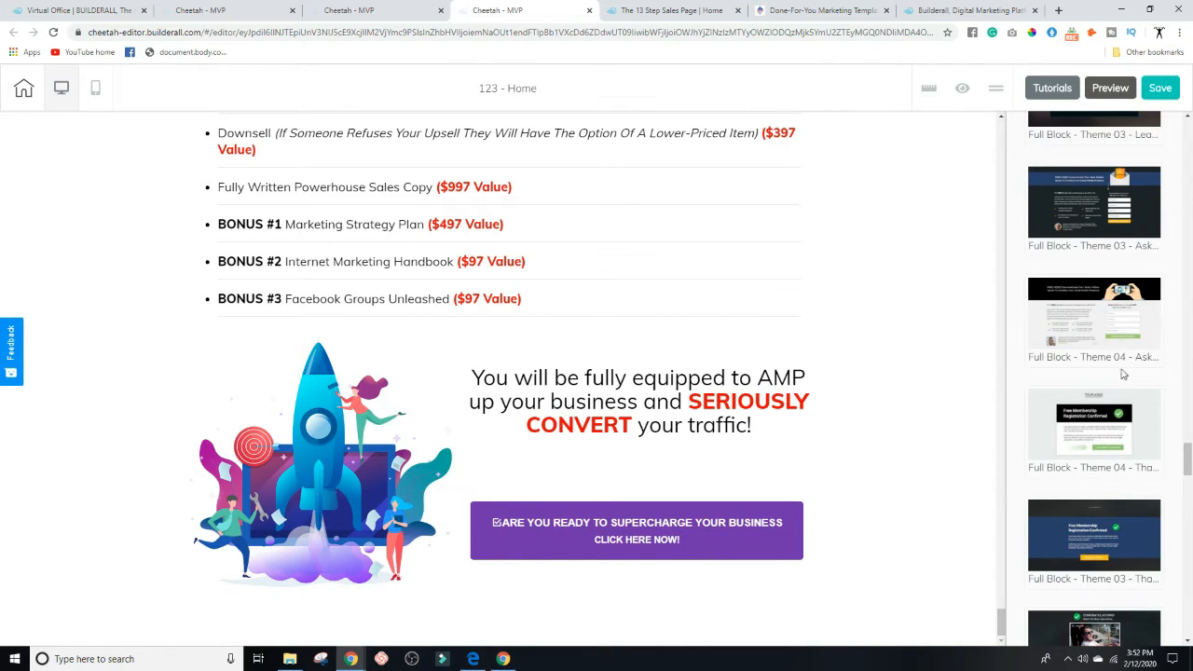
{"action": "scroll", "coordinate": [1141, 483], "scroll_direction": "down", "scroll_amount": 1}
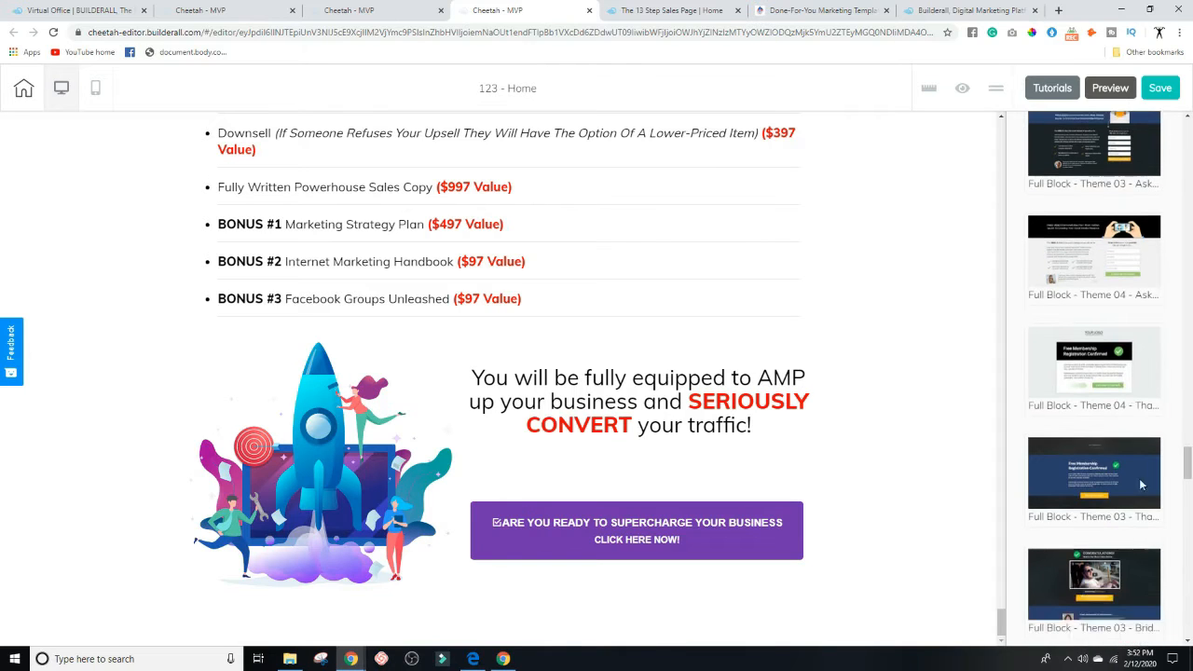
{"action": "scroll", "coordinate": [1107, 583], "scroll_direction": "down", "scroll_amount": 2}
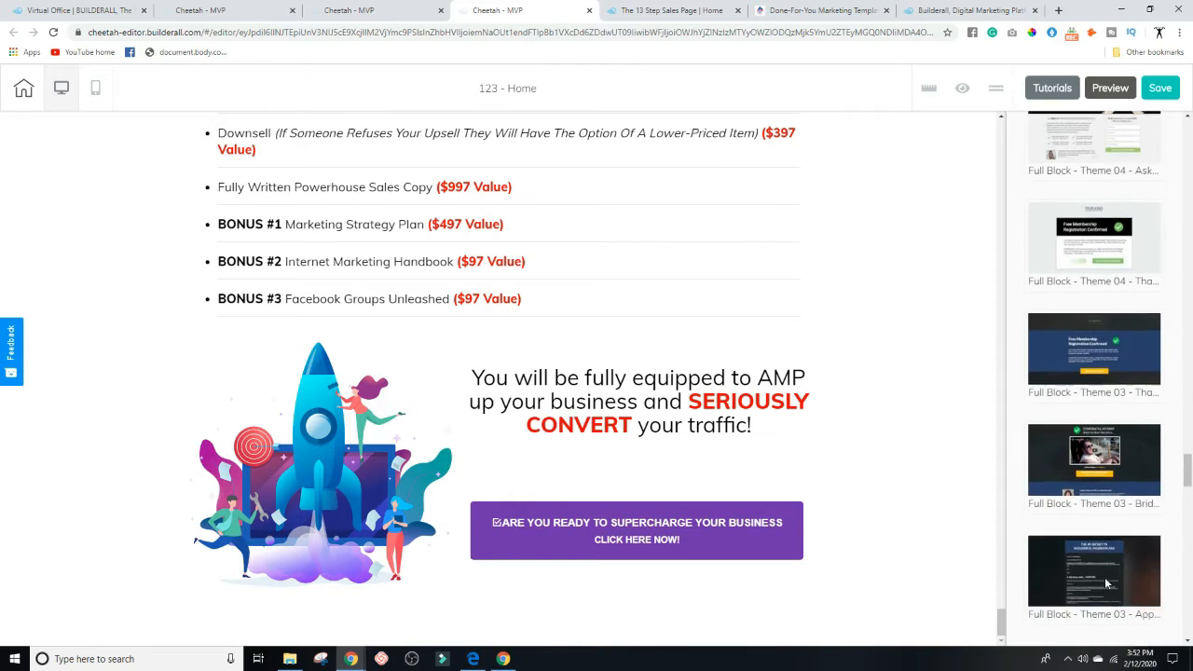
{"action": "scroll", "coordinate": [1128, 336], "scroll_direction": "up", "scroll_amount": 3}
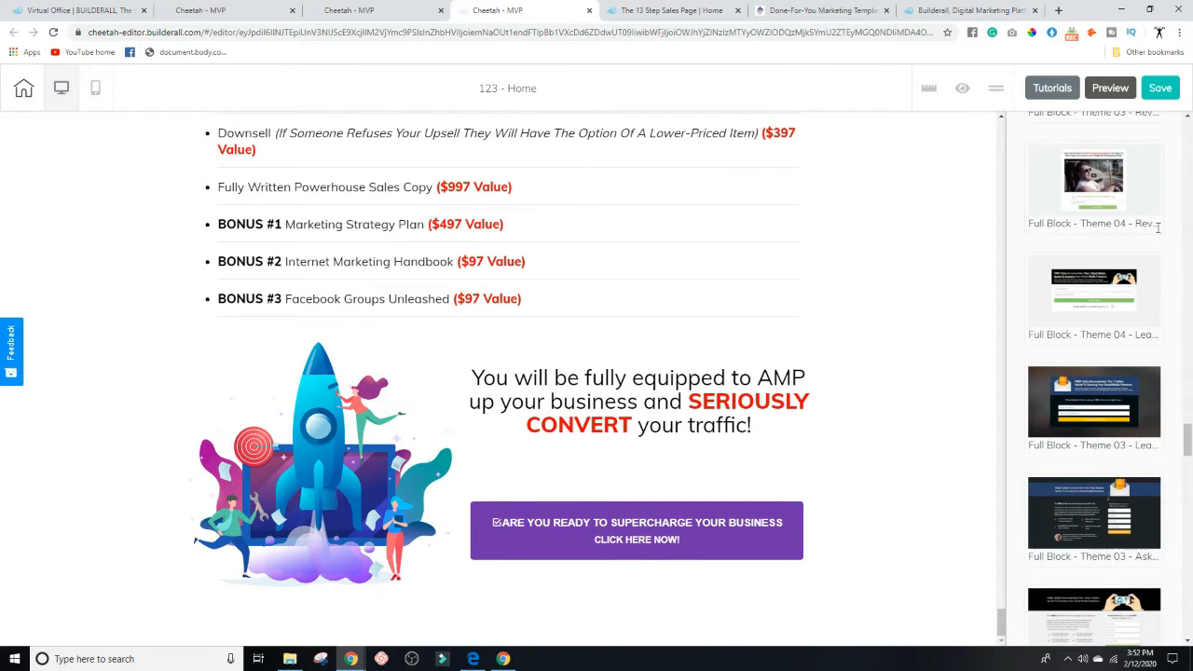
{"action": "scroll", "coordinate": [1146, 340], "scroll_direction": "up", "scroll_amount": 4}
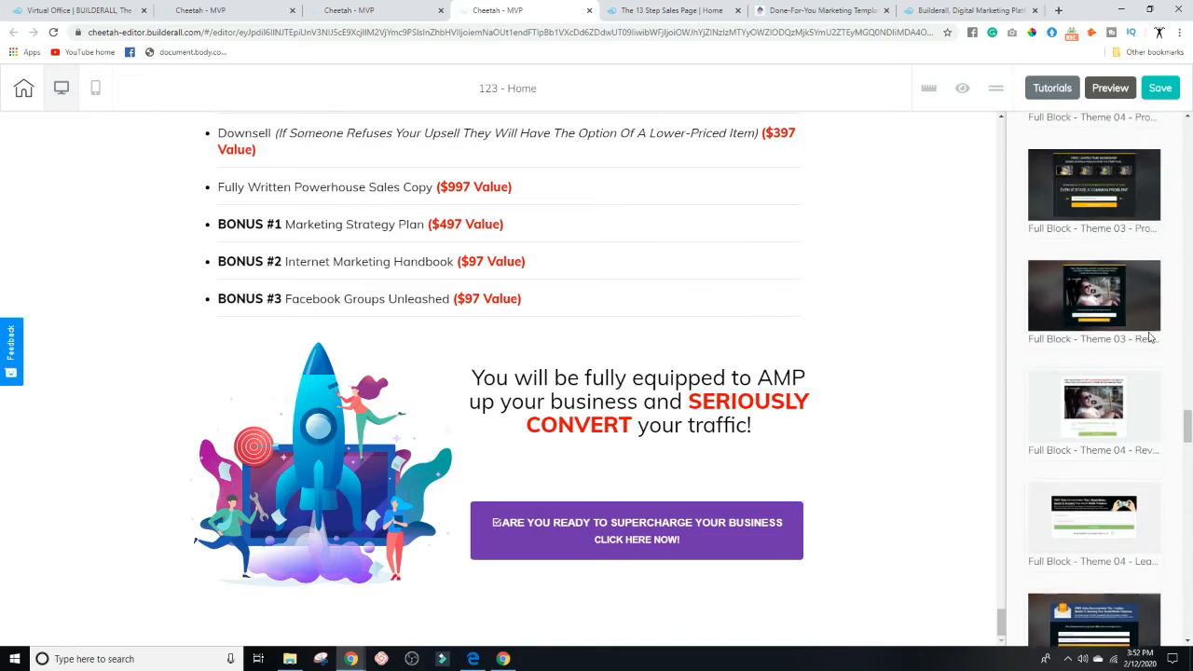
{"action": "scroll", "coordinate": [1148, 366], "scroll_direction": "up", "scroll_amount": 5}
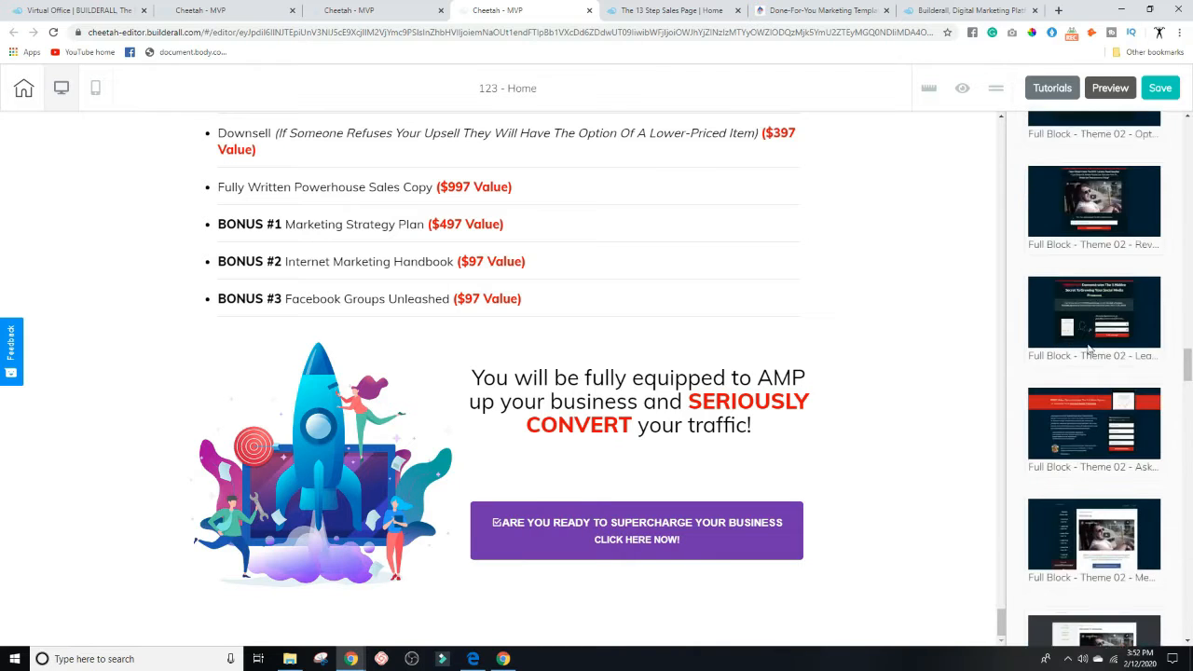
{"action": "scroll", "coordinate": [1093, 349], "scroll_direction": "up", "scroll_amount": 5}
{"action": "scroll", "coordinate": [1086, 280], "scroll_direction": "down", "scroll_amount": 5}
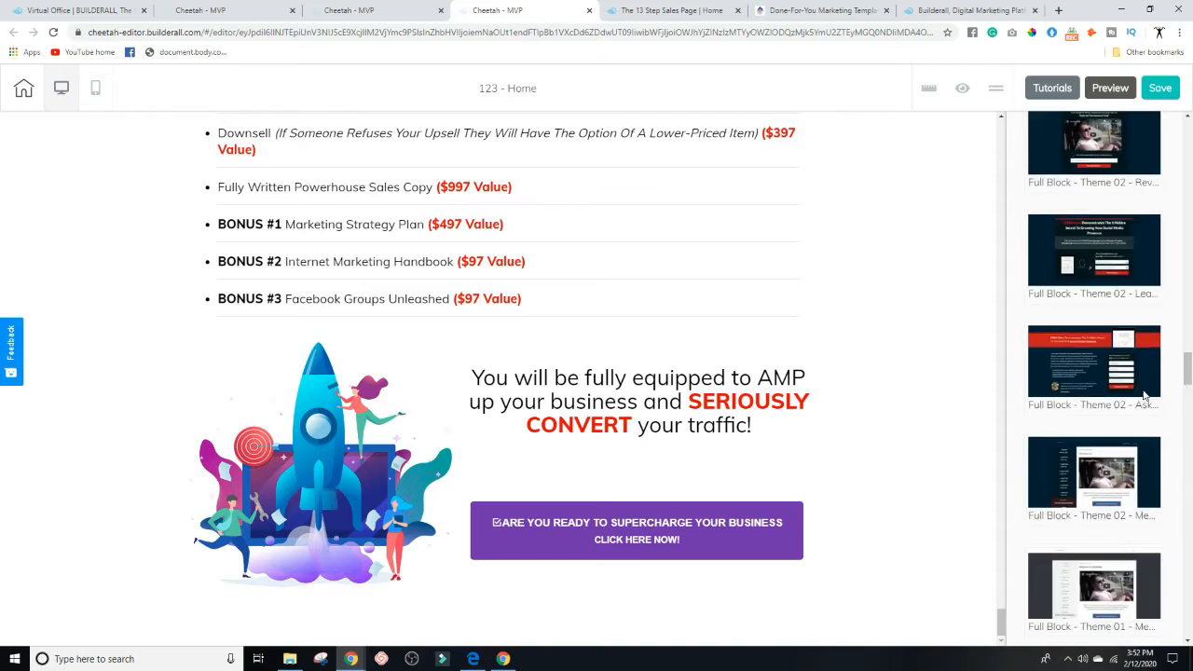
{"action": "scroll", "coordinate": [1144, 396], "scroll_direction": "down", "scroll_amount": 1}
{"action": "scroll", "coordinate": [1132, 419], "scroll_direction": "down", "scroll_amount": 1}
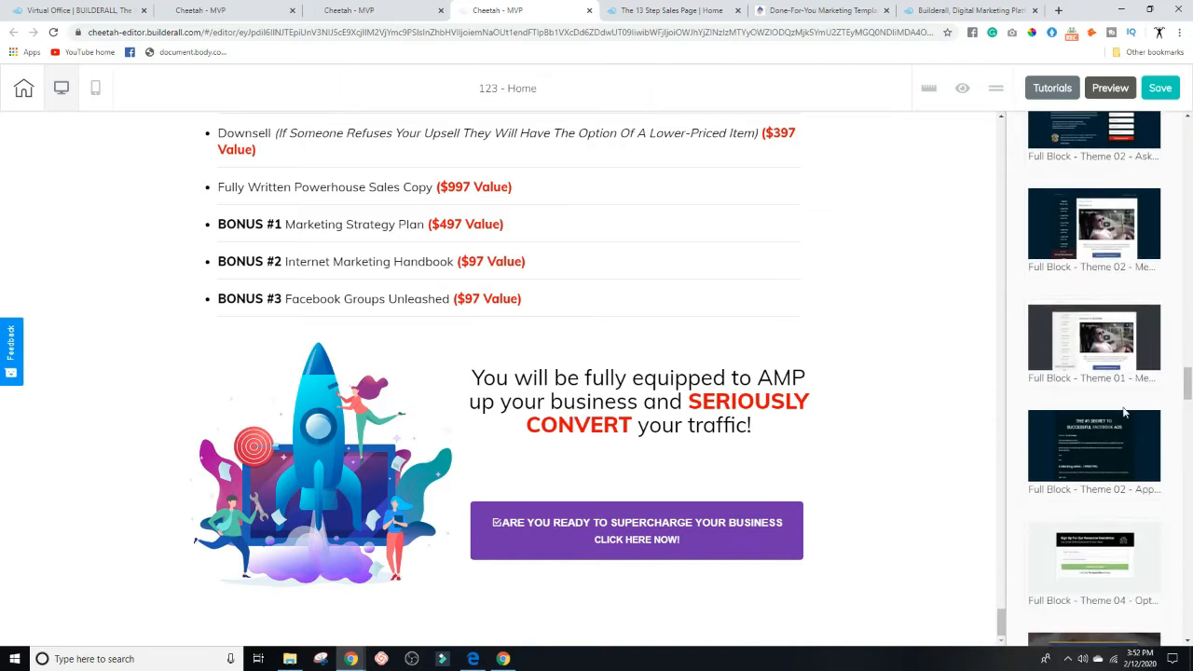
{"action": "scroll", "coordinate": [1096, 315], "scroll_direction": "down", "scroll_amount": 5}
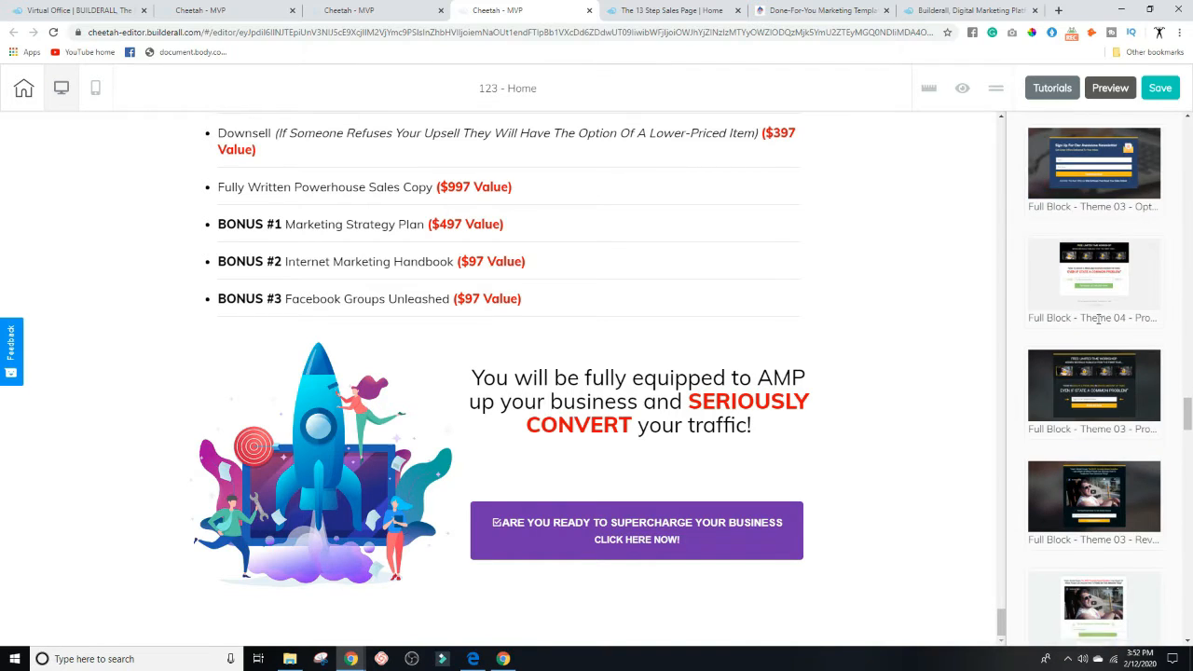
- Browse the remaining ready-made Full Block panels and add the Theme 04 one-time-offer panel below the sales funnel panel
{"action": "scroll", "coordinate": [1096, 318], "scroll_direction": "down", "scroll_amount": 8}
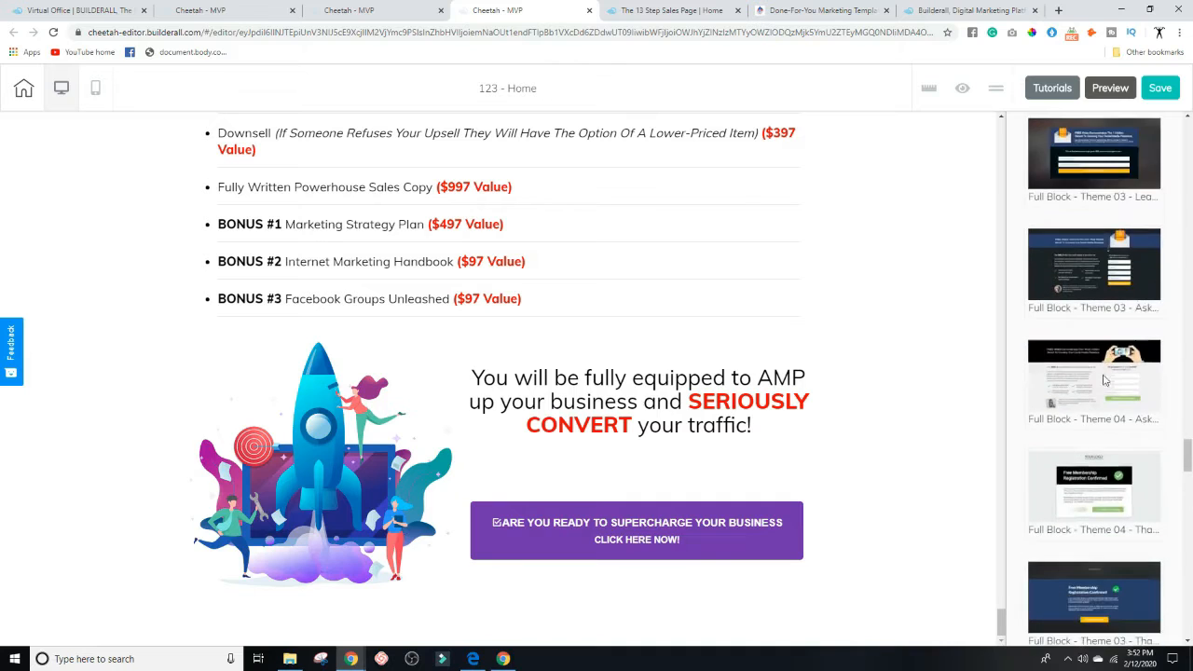
{"action": "scroll", "coordinate": [1106, 385], "scroll_direction": "down", "scroll_amount": 1}
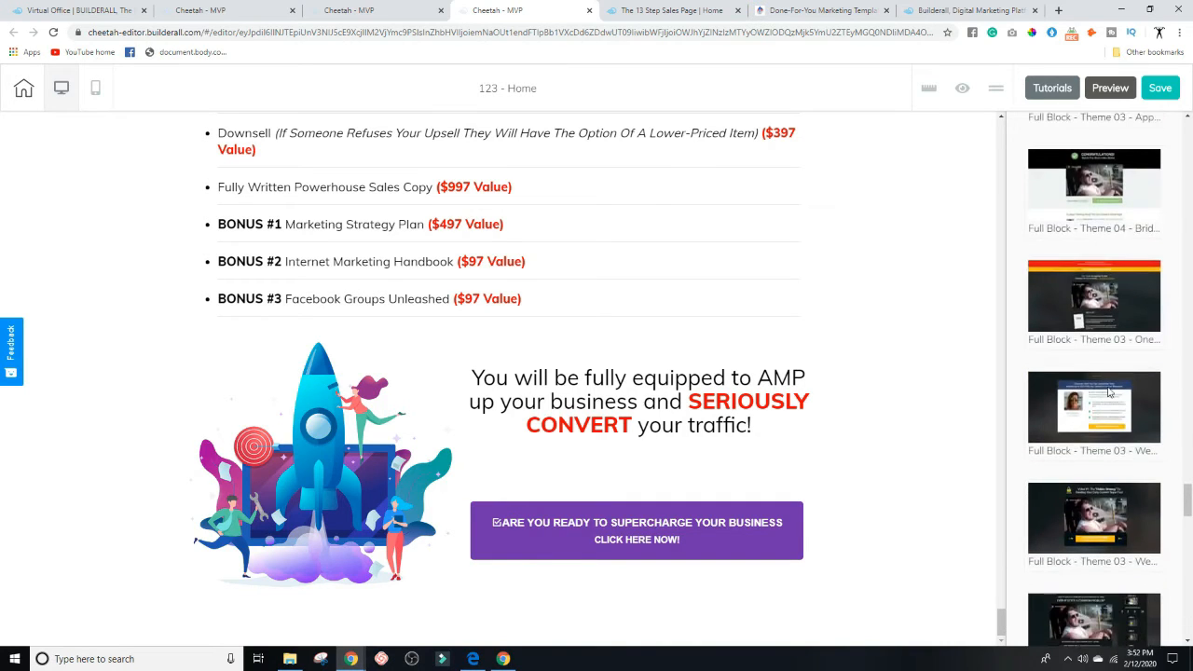
{"action": "scroll", "coordinate": [1119, 484], "scroll_direction": "down", "scroll_amount": 5}
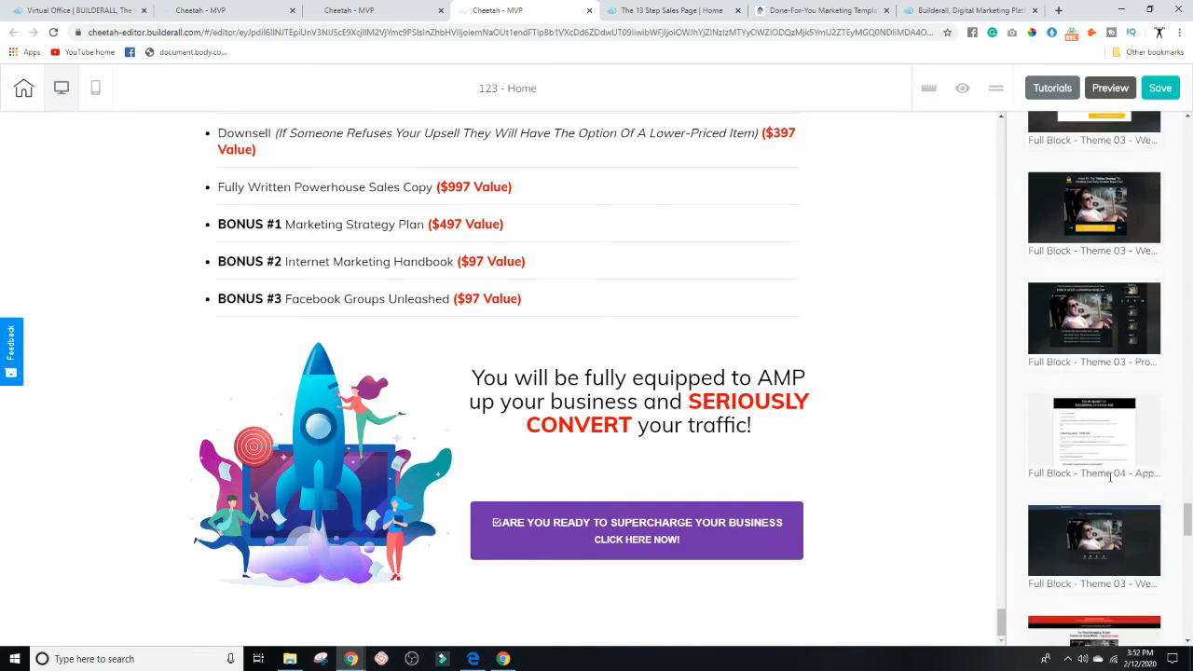
{"action": "scroll", "coordinate": [1102, 475], "scroll_direction": "down", "scroll_amount": 5}
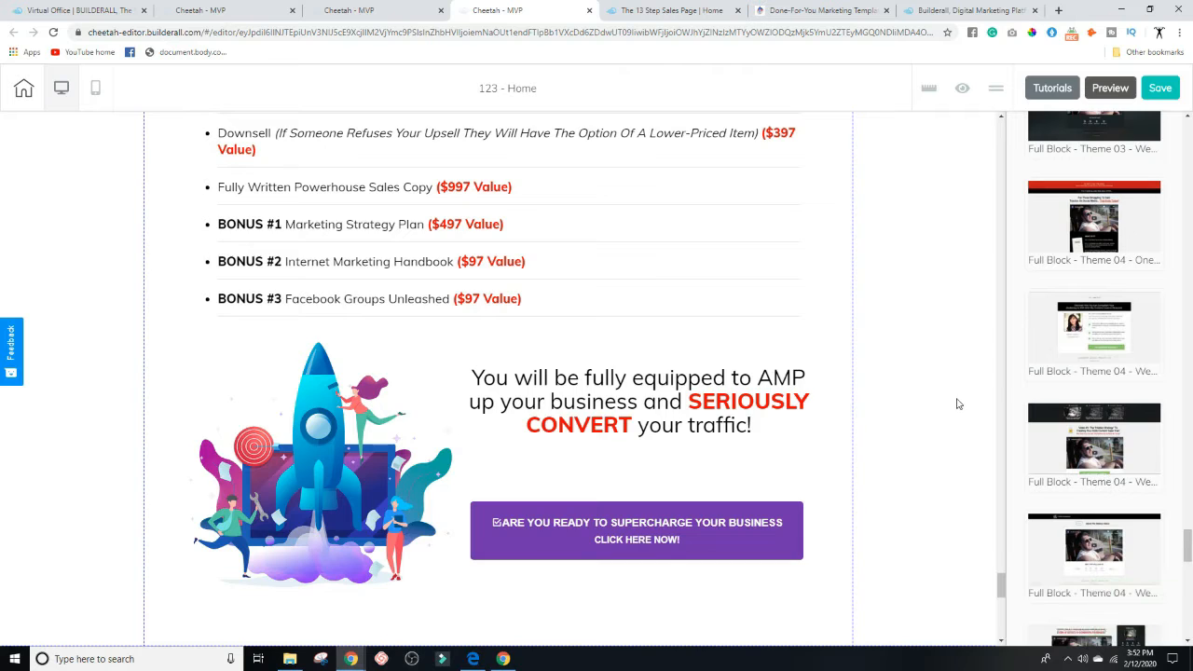
- Insert "rtdgh" into "Struggling" and "fgh" after "That" in the headline of the added one-time-offer panel
{"action": "scroll", "coordinate": [951, 401], "scroll_direction": "down", "scroll_amount": 2}
{"action": "scroll", "coordinate": [939, 399], "scroll_direction": "down", "scroll_amount": 4}
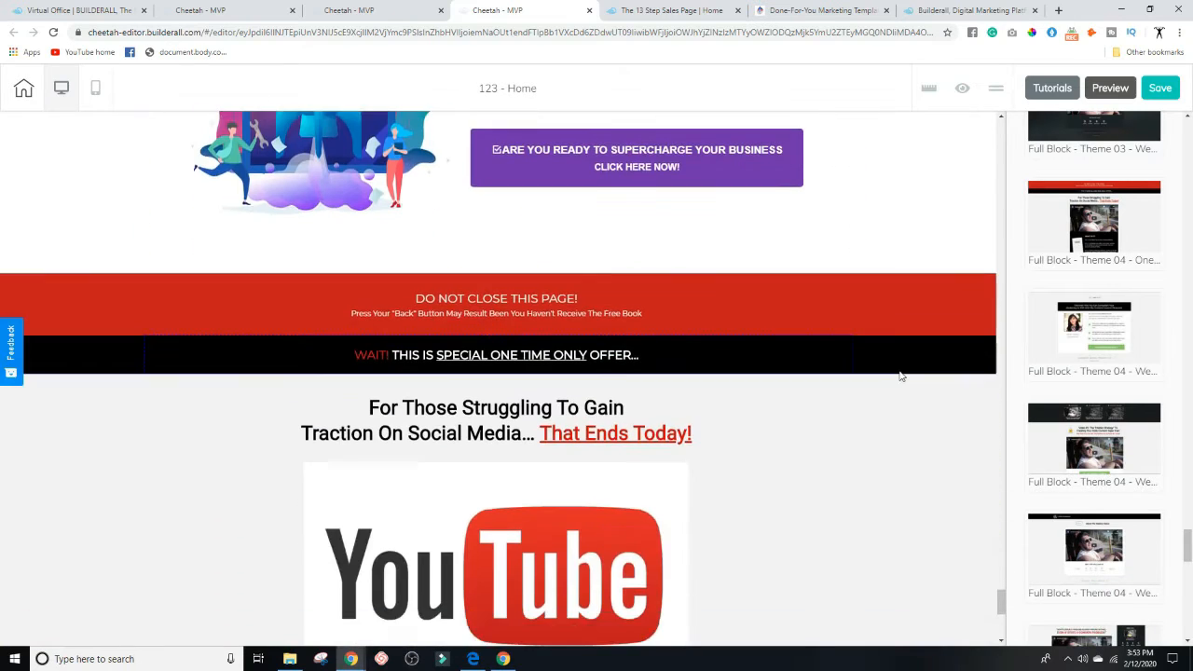
{"action": "scroll", "coordinate": [887, 374], "scroll_direction": "down", "scroll_amount": 6}
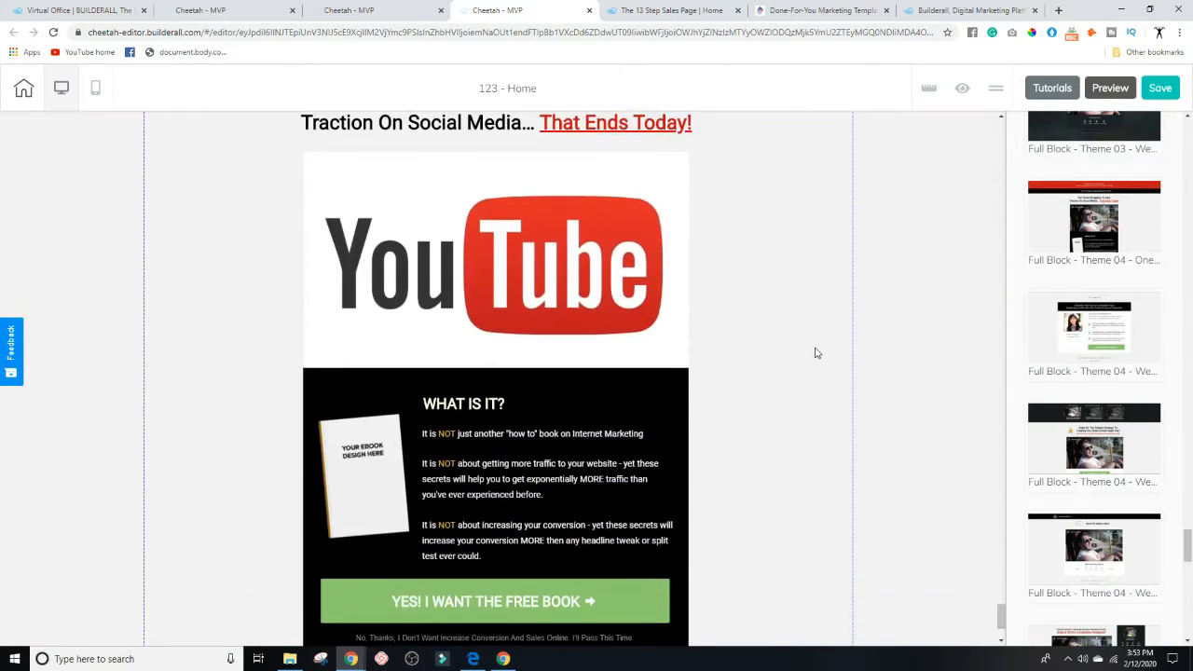
{"action": "scroll", "coordinate": [920, 381], "scroll_direction": "up", "scroll_amount": 4}
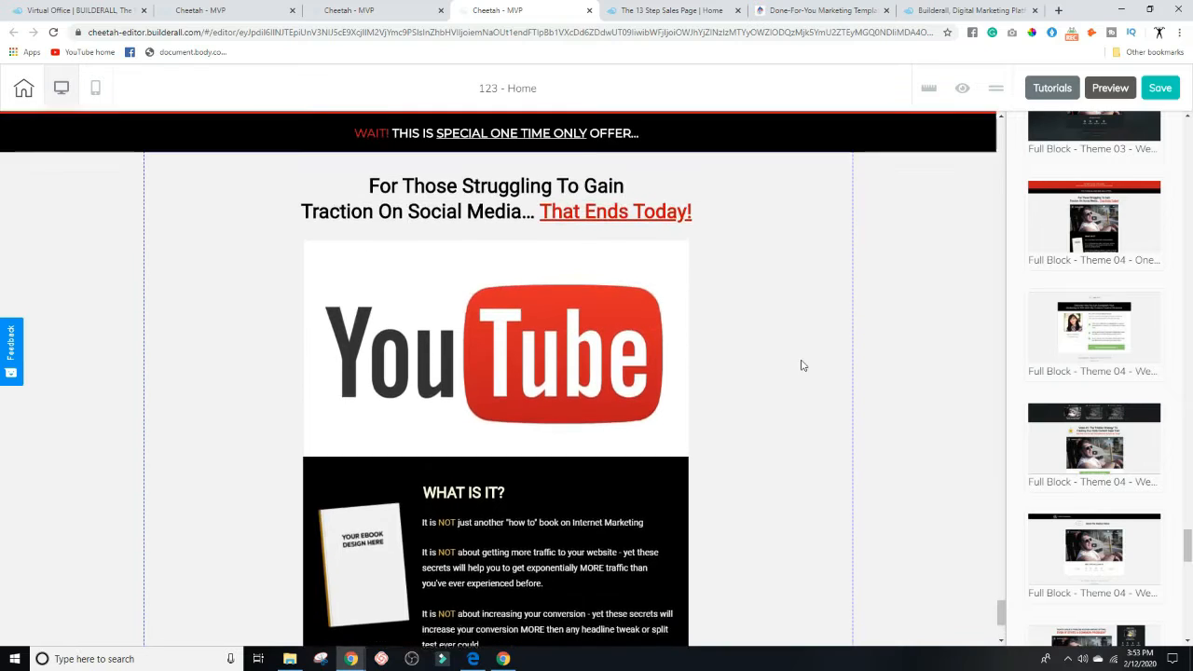
{"action": "scroll", "coordinate": [718, 298], "scroll_direction": "up", "scroll_amount": 1}
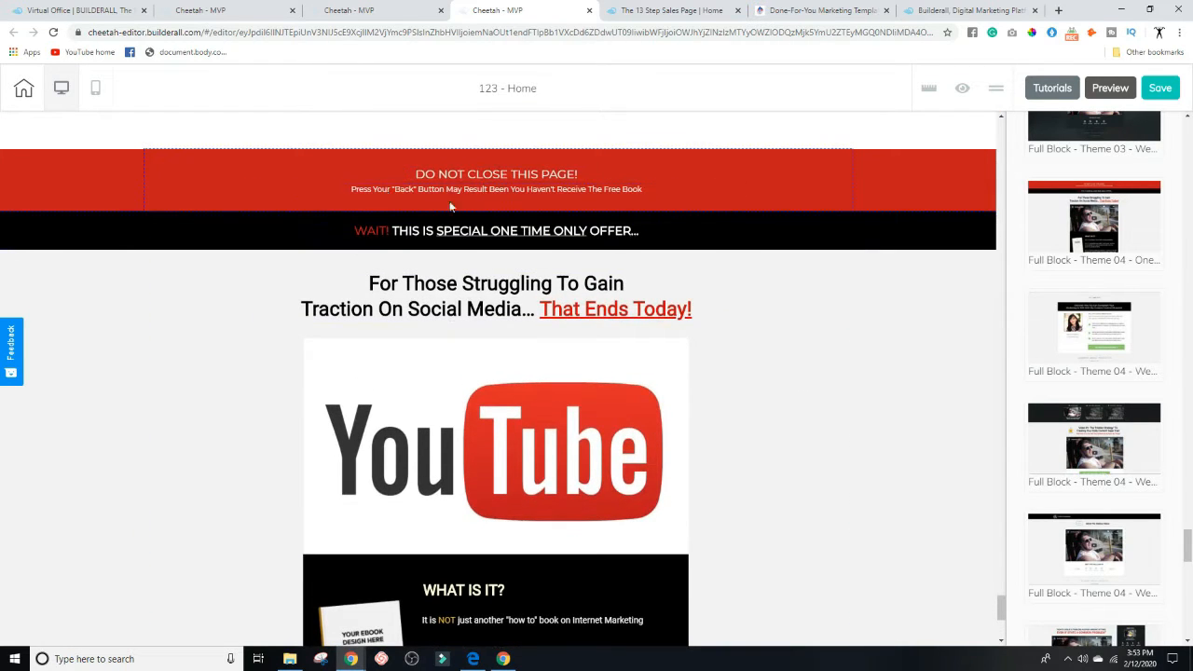
{"action": "left_click", "coordinate": [504, 296]}
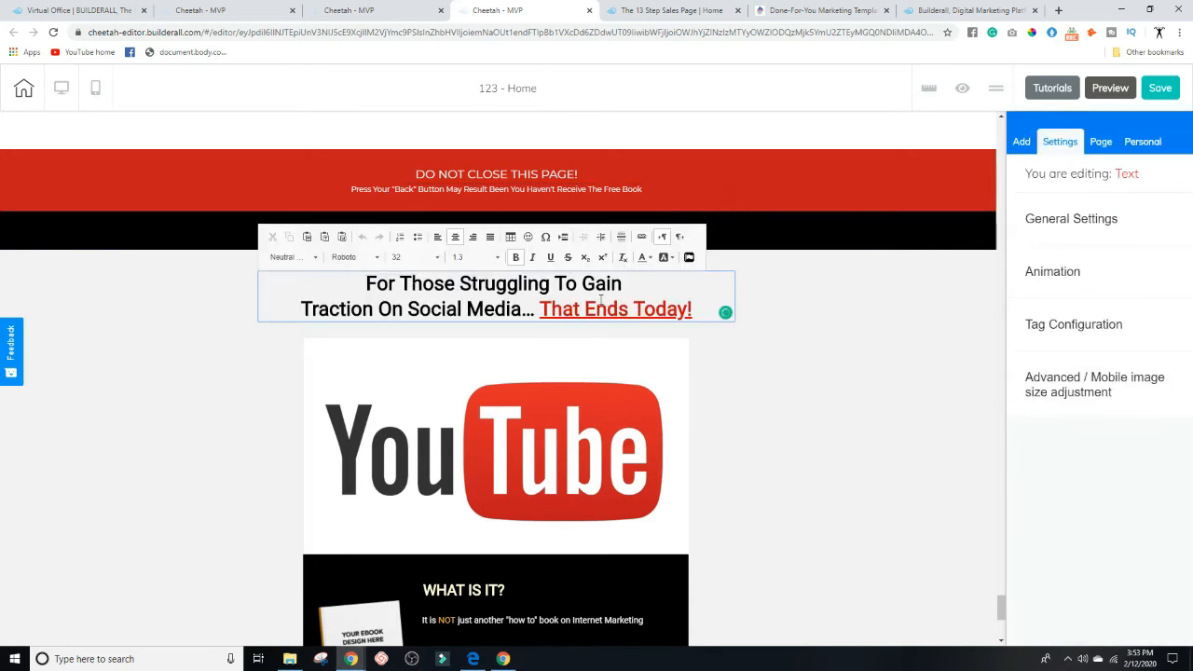
{"action": "type", "text": "rtdgh"}
{"action": "left_click", "coordinate": [582, 308]}
{"action": "type", "text": "fgh"}
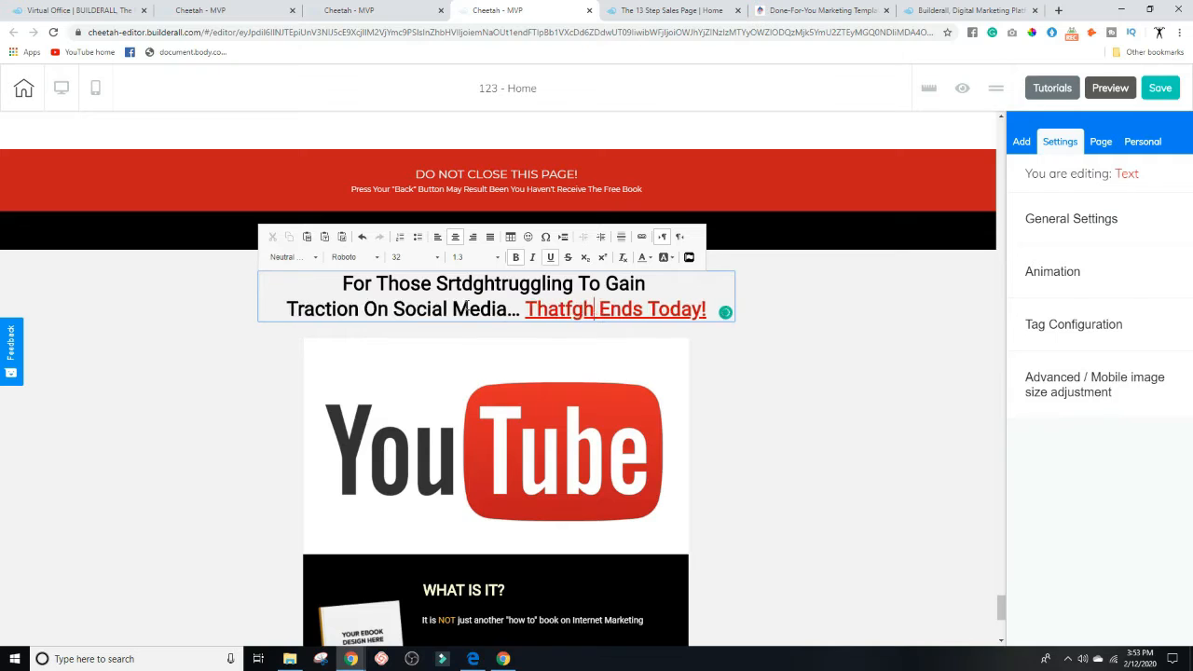
{"action": "left_click_drag", "start_coordinate": [524, 309], "coordinate": [723, 324]}
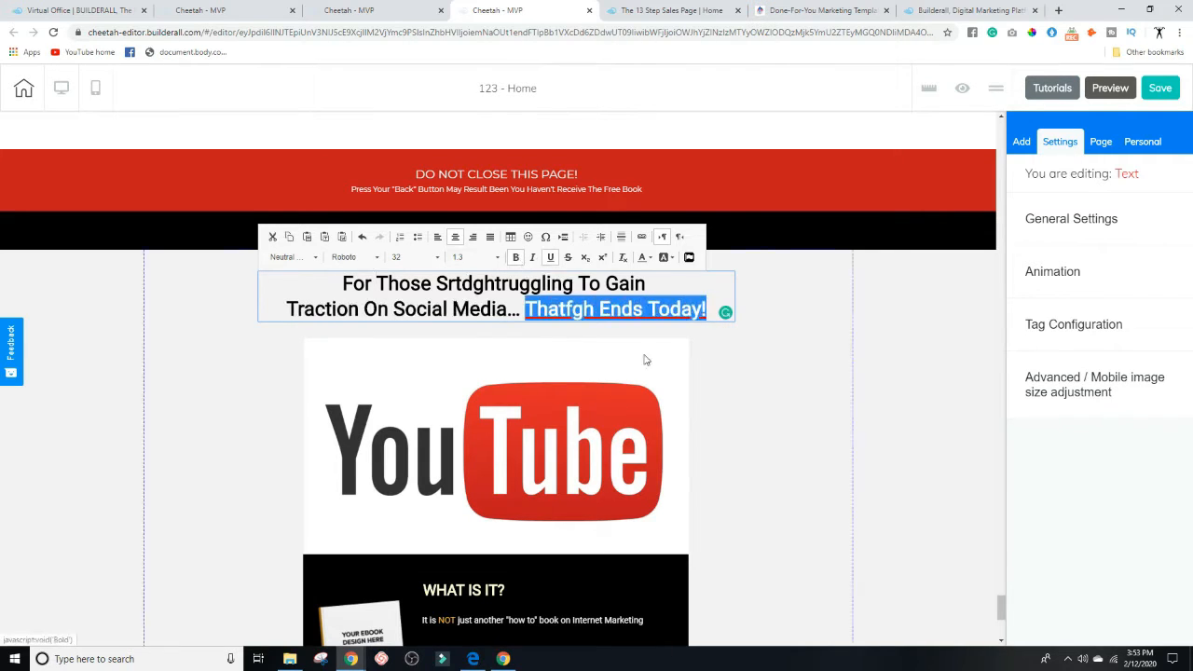
{"action": "left_click", "coordinate": [975, 388]}
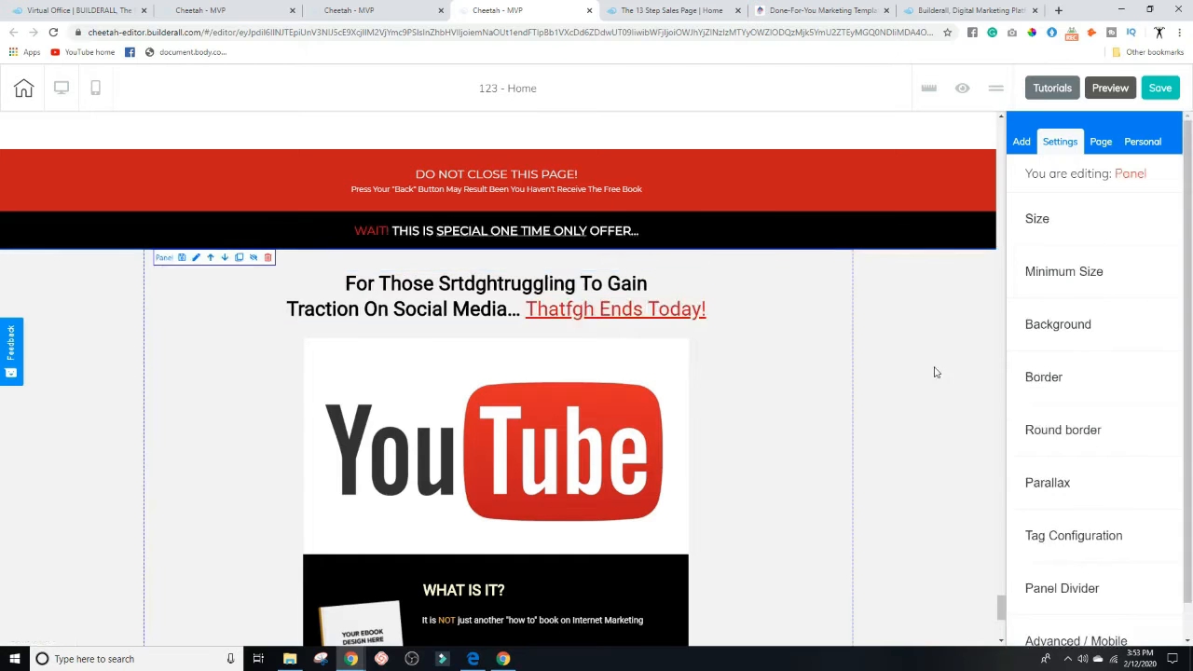
- Check the general settings of the one-time-offer panel's YouTube video, including its URL, start and finish times, and playback options
{"action": "scroll", "coordinate": [854, 332], "scroll_direction": "down", "scroll_amount": 2}
{"action": "left_click", "coordinate": [511, 283]}
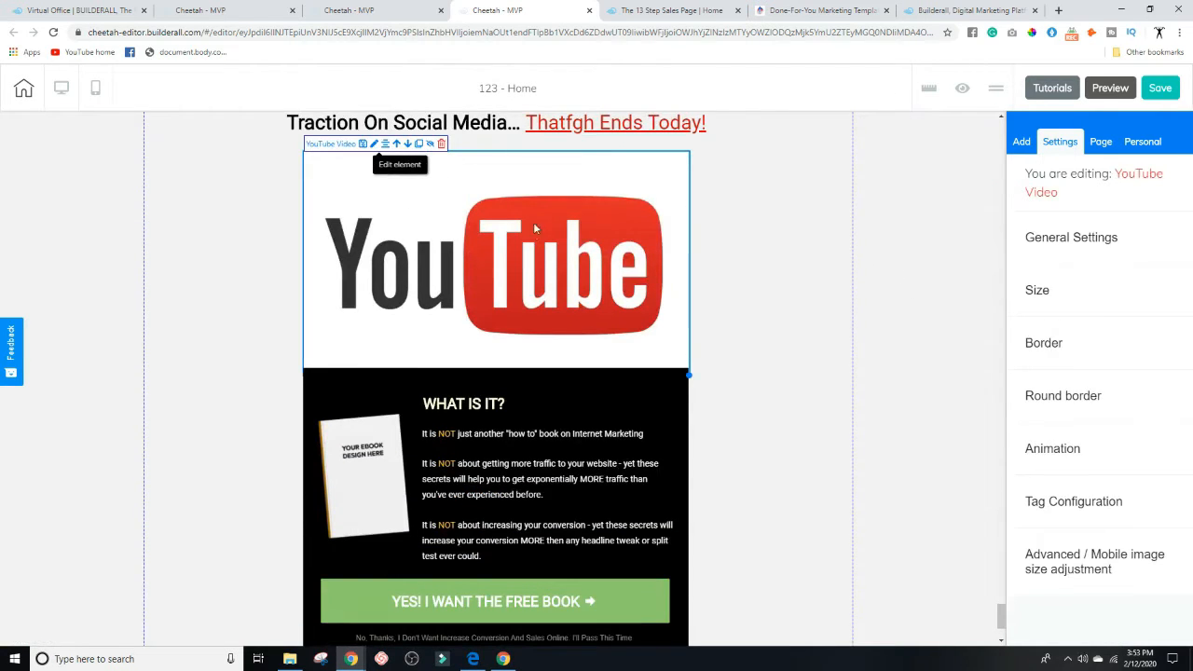
{"action": "left_click", "coordinate": [1053, 238]}
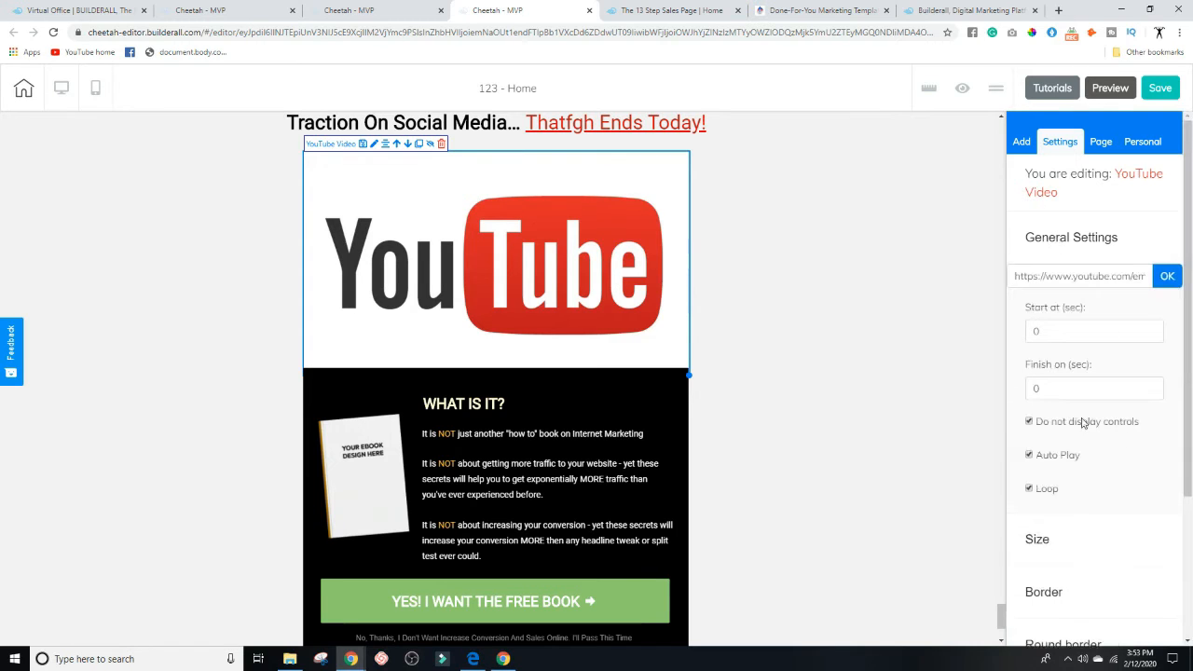
{"action": "left_click_drag", "start_coordinate": [1048, 276], "coordinate": [1144, 275]}
{"action": "left_click", "coordinate": [1023, 249]}
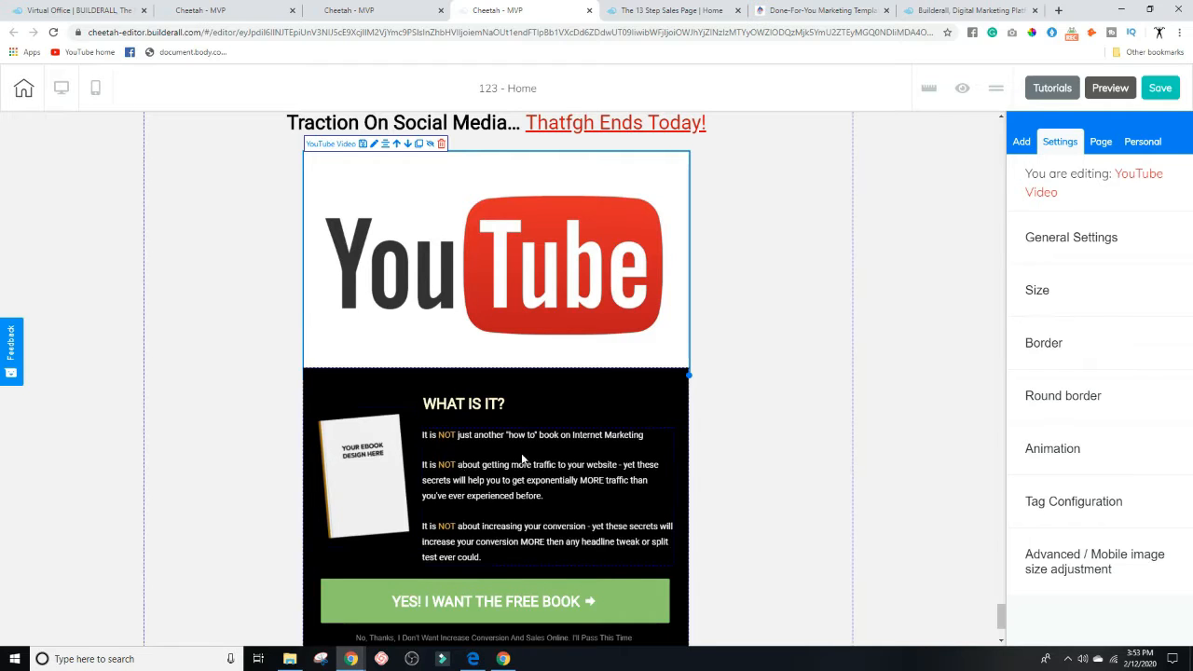
- Review the one-time-offer panel from its red warning banner down to the footer links and copyright line
{"action": "scroll", "coordinate": [857, 372], "scroll_direction": "down", "scroll_amount": 2}
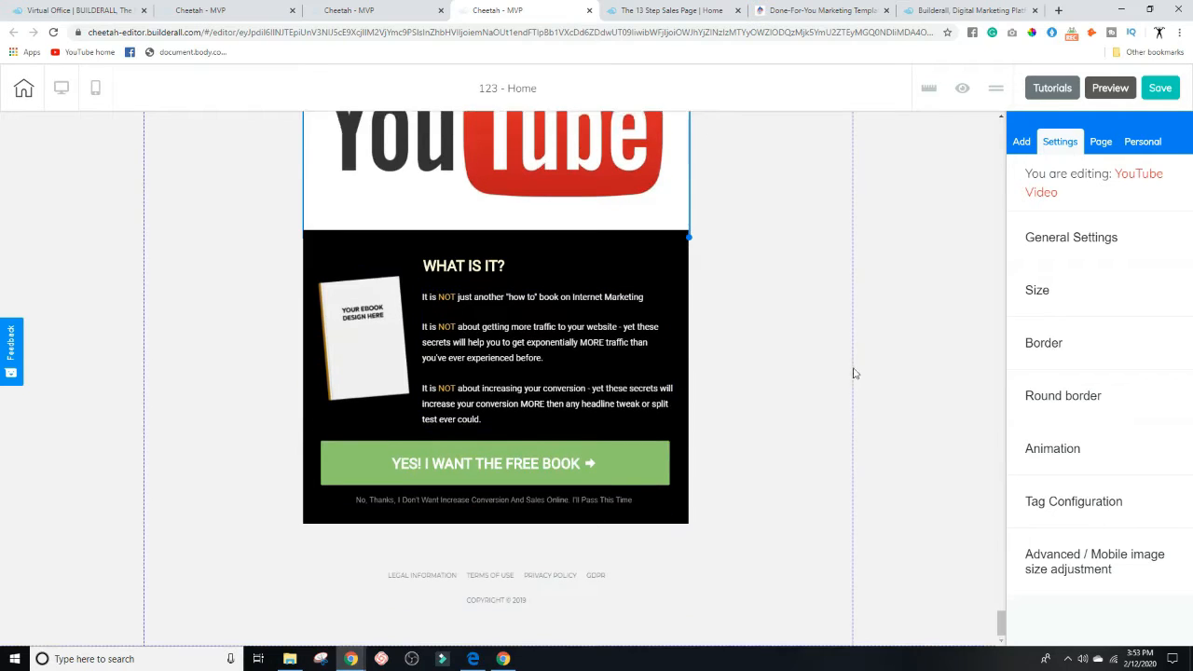
{"action": "left_click", "coordinate": [714, 266]}
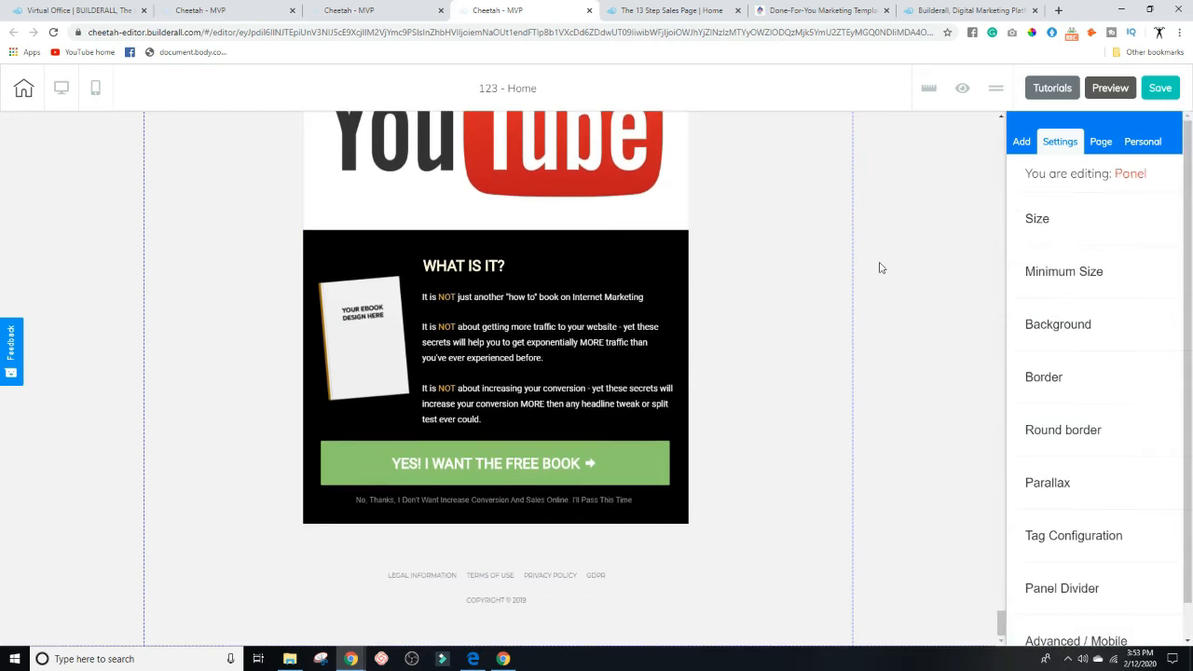
{"action": "scroll", "coordinate": [772, 330], "scroll_direction": "up", "scroll_amount": 4}
{"action": "scroll", "coordinate": [776, 332], "scroll_direction": "down", "scroll_amount": 4}
{"action": "scroll", "coordinate": [777, 404], "scroll_direction": "up", "scroll_amount": 3}
{"action": "scroll", "coordinate": [838, 391], "scroll_direction": "up", "scroll_amount": 2}
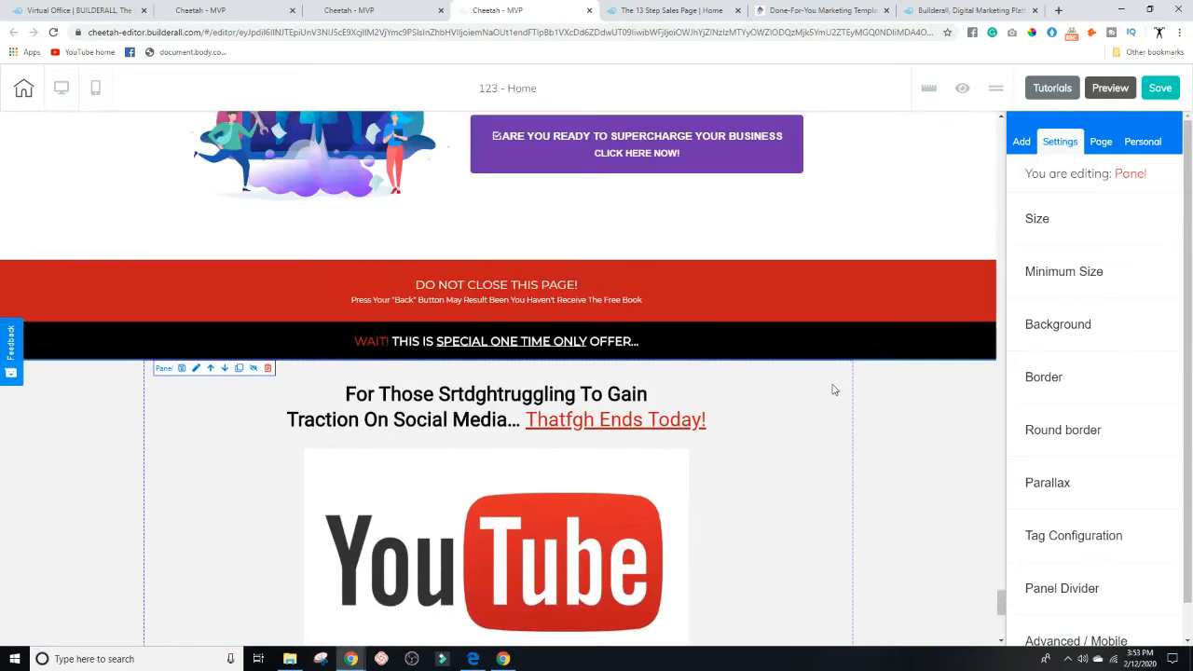
{"action": "scroll", "coordinate": [838, 382], "scroll_direction": "down", "scroll_amount": 5}
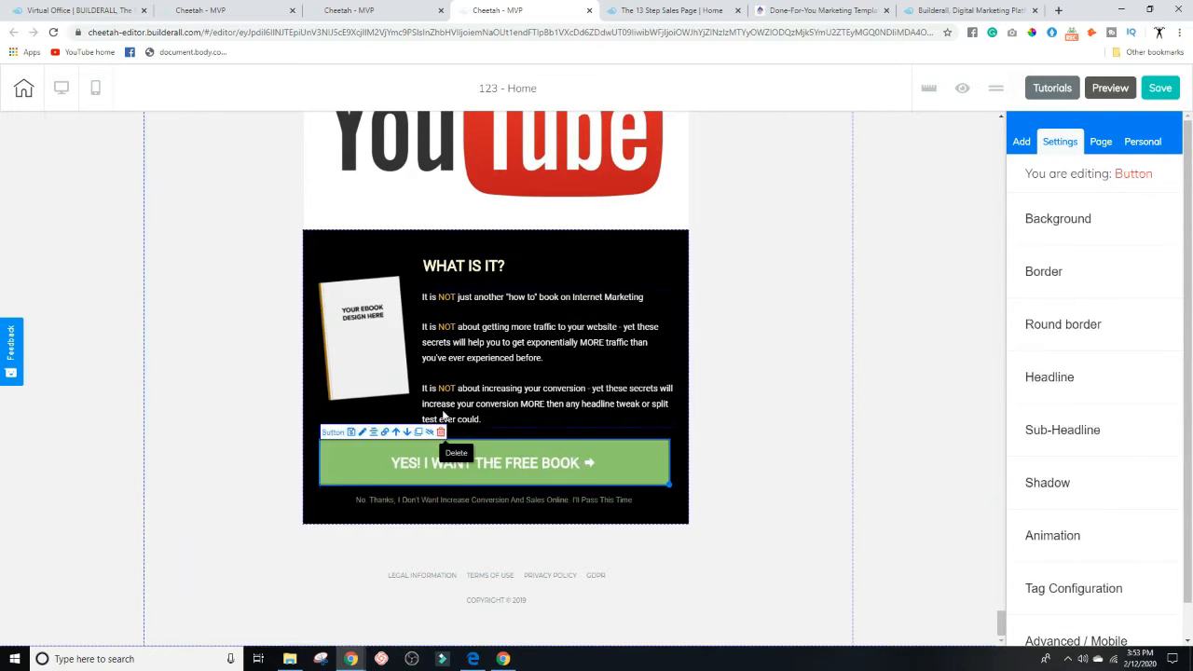
- Inspect the link action options of the "YES! I WANT THE FREE BOOK" button, and close them without setting an action
{"action": "left_click", "coordinate": [494, 463]}
{"action": "left_click", "coordinate": [386, 434]}
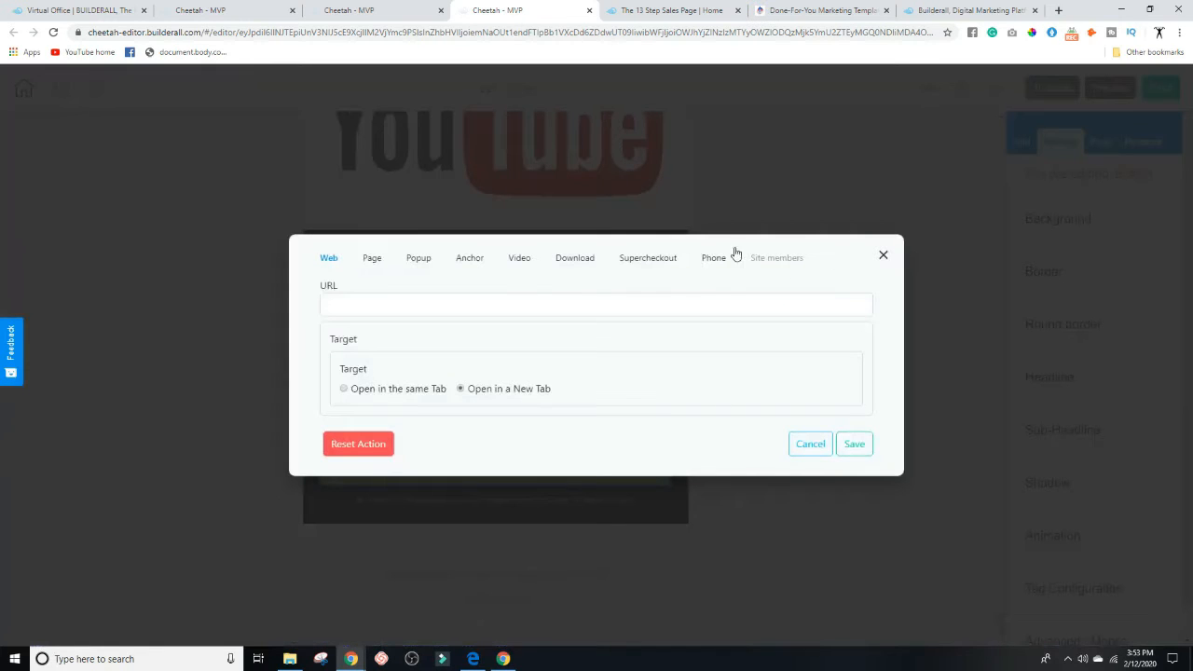
{"action": "left_click", "coordinate": [882, 255]}
{"action": "scroll", "coordinate": [743, 328], "scroll_direction": "down", "scroll_amount": 5}
{"action": "scroll", "coordinate": [743, 325], "scroll_direction": "up", "scroll_amount": 5}
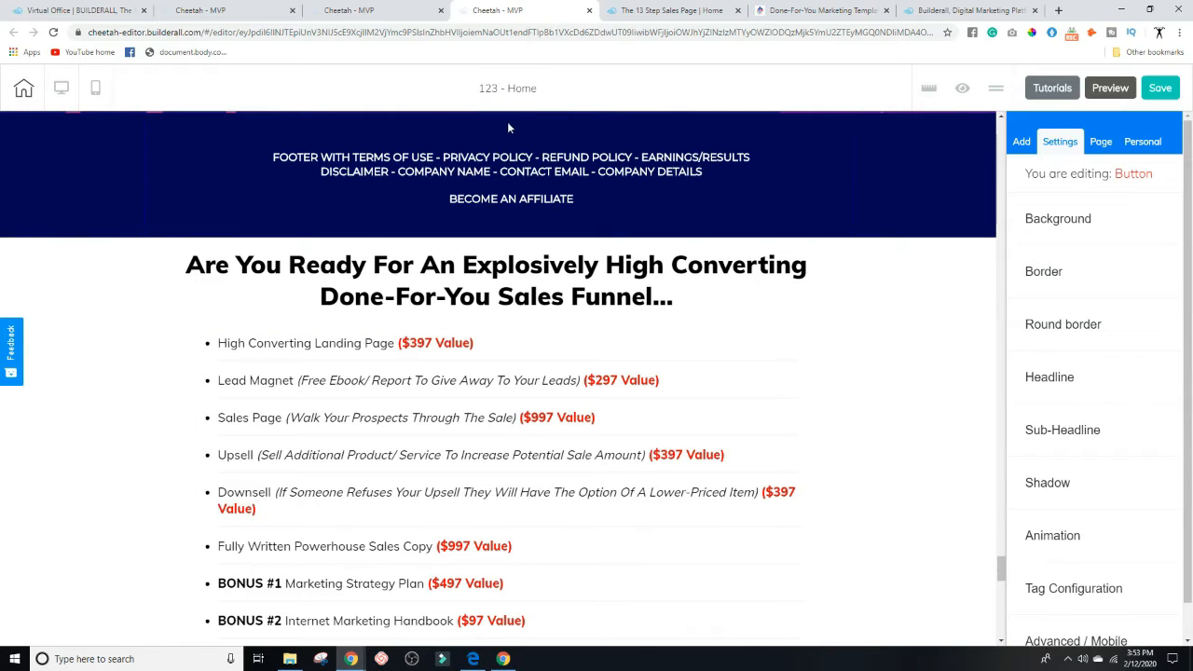
- Switch to the Builderall Virtual Office and browse its available tools from Pixel Perfect Site Builder to Telegram
{"action": "left_click", "coordinate": [74, 11]}
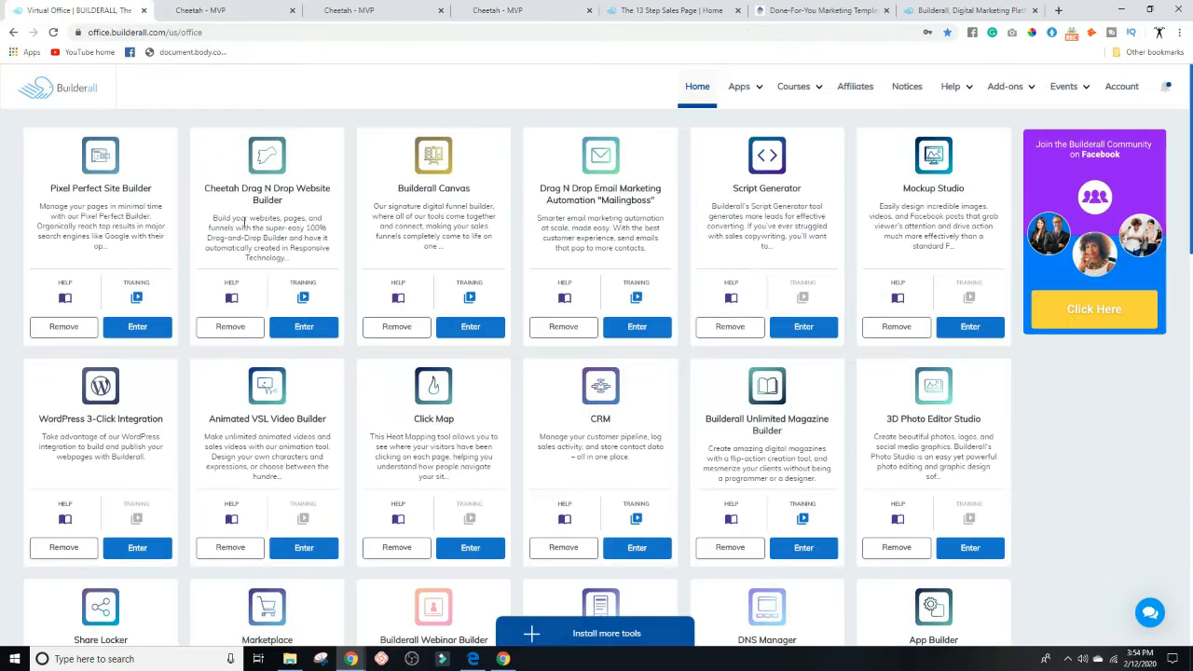
{"action": "scroll", "coordinate": [340, 226], "scroll_direction": "down", "scroll_amount": 5}
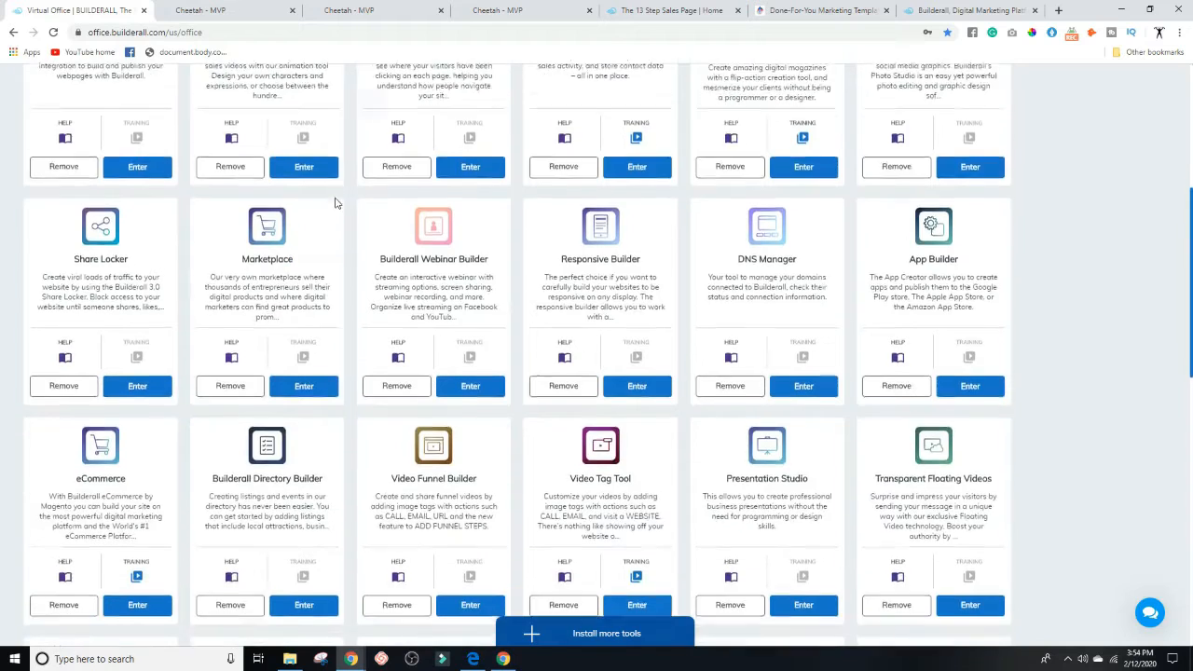
{"action": "scroll", "coordinate": [343, 201], "scroll_direction": "down", "scroll_amount": 3}
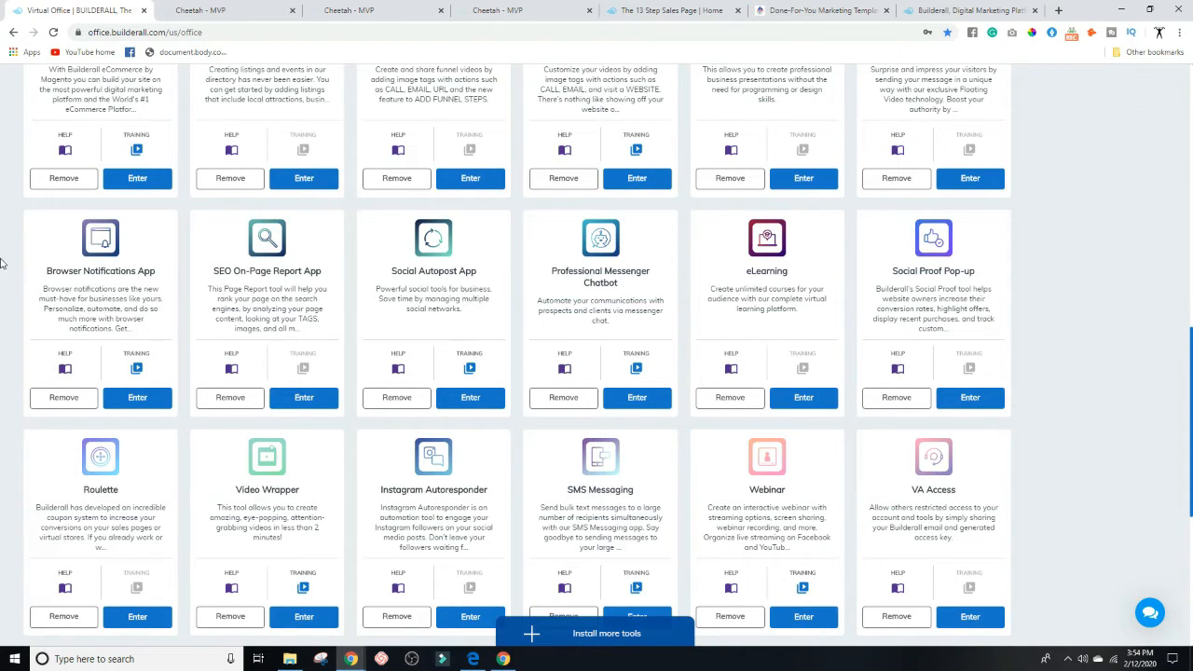
{"action": "scroll", "coordinate": [962, 319], "scroll_direction": "down", "scroll_amount": 3}
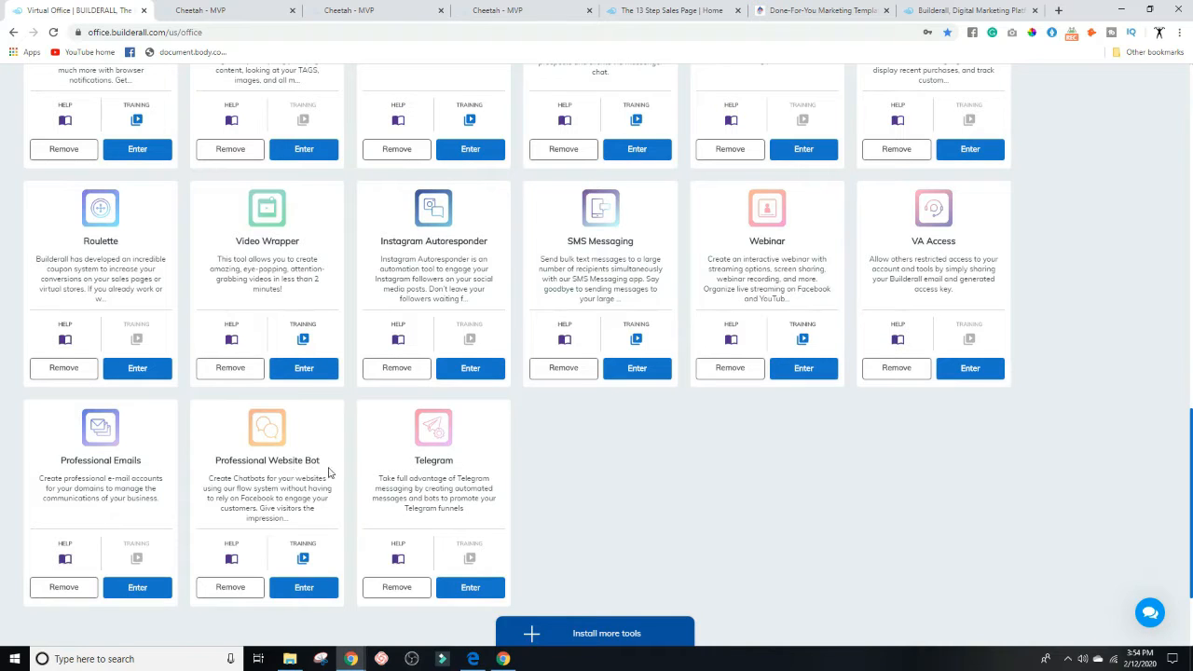
{"action": "scroll", "coordinate": [461, 471], "scroll_direction": "up", "scroll_amount": 8}
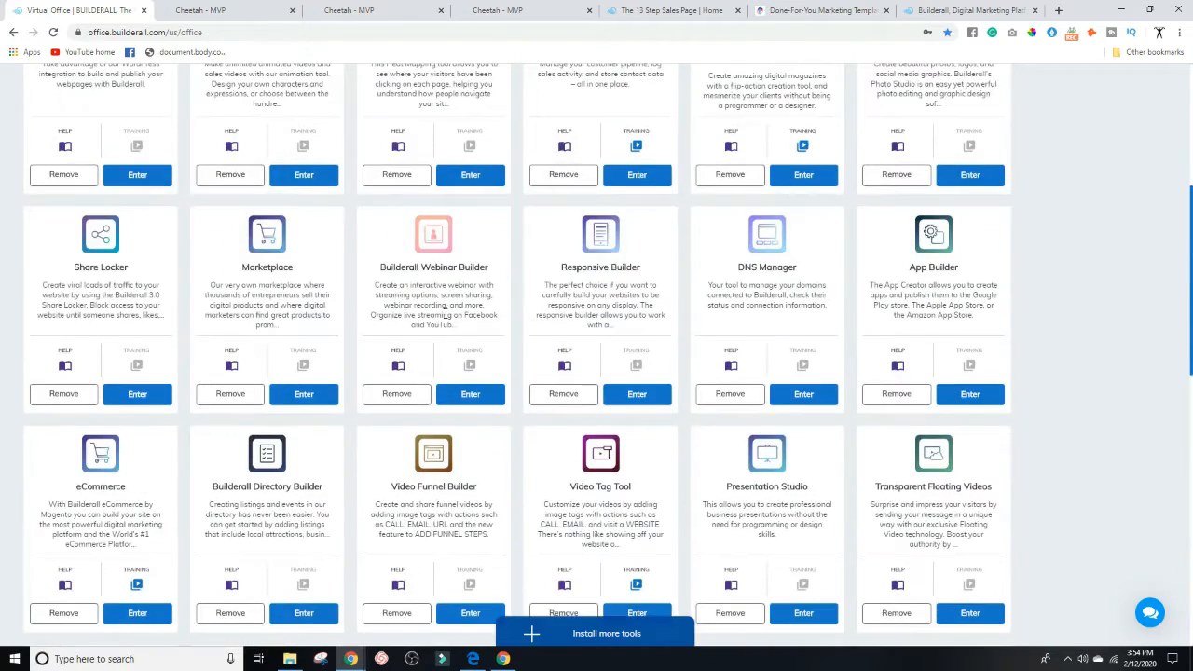
{"action": "scroll", "coordinate": [445, 315], "scroll_direction": "up", "scroll_amount": 1}
{"action": "scroll", "coordinate": [702, 435], "scroll_direction": "up", "scroll_amount": 2}
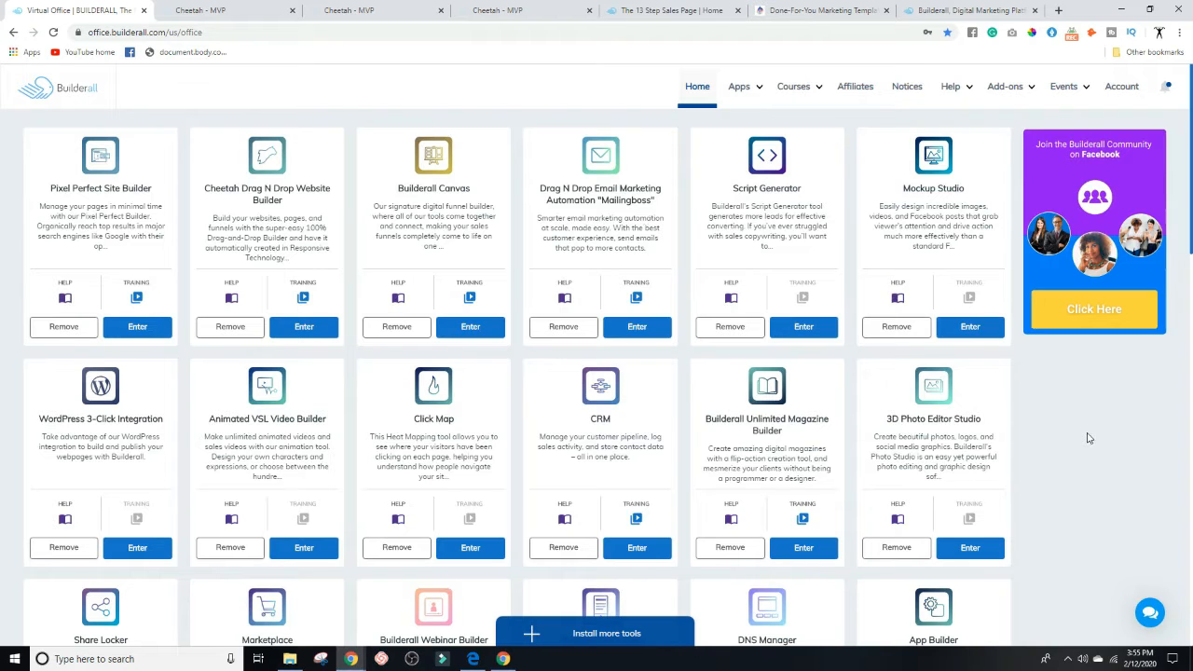
{"action": "left_click_drag", "start_coordinate": [604, 341], "coordinate": [646, 215]}
- Switch to the page list of site 123 and open the form for creating a new page, placing the cursor in Name
{"action": "left_click", "coordinate": [673, 10]}
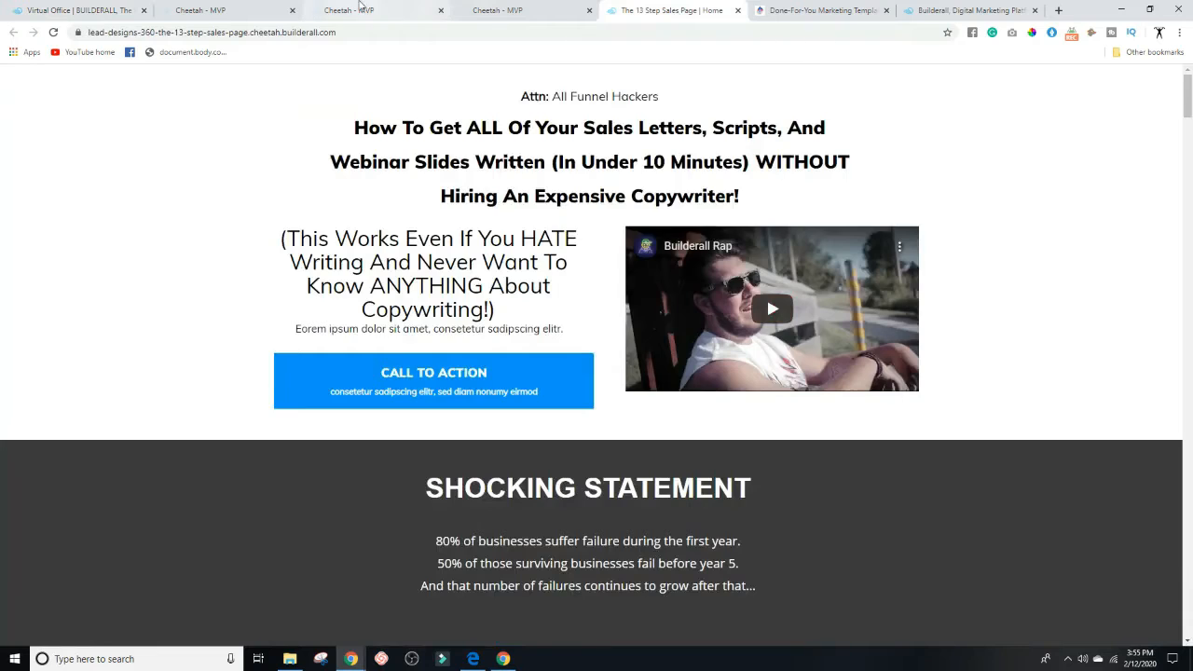
{"action": "left_click", "coordinate": [360, 5]}
{"action": "left_click", "coordinate": [498, 8]}
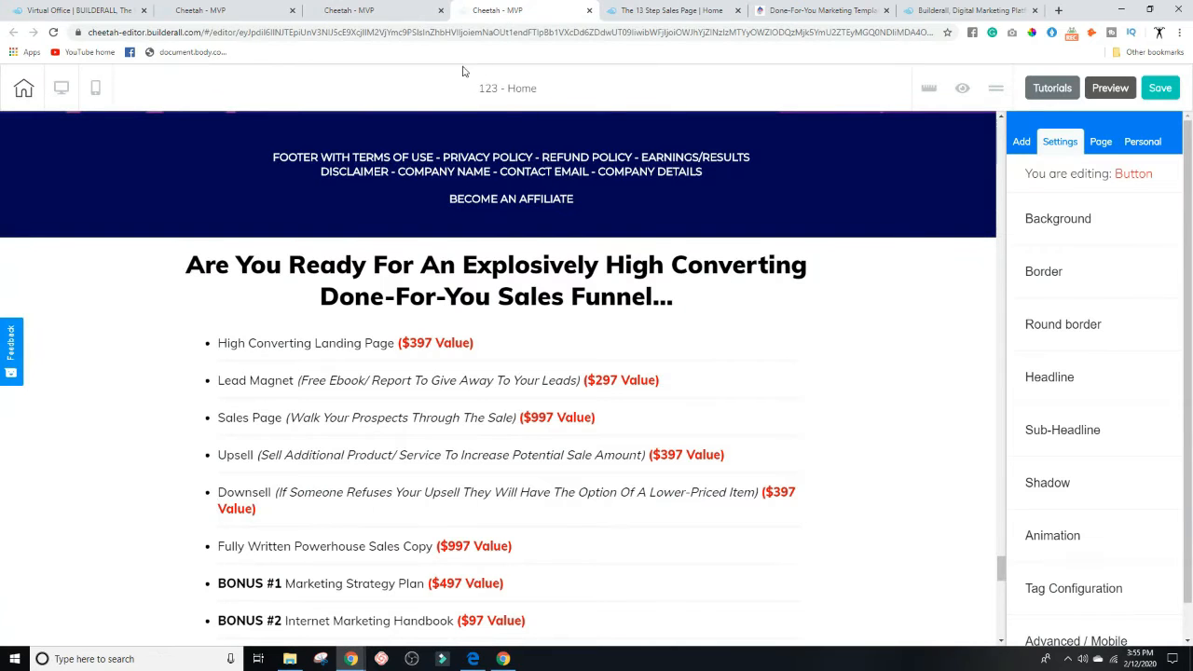
{"action": "left_click", "coordinate": [387, 10]}
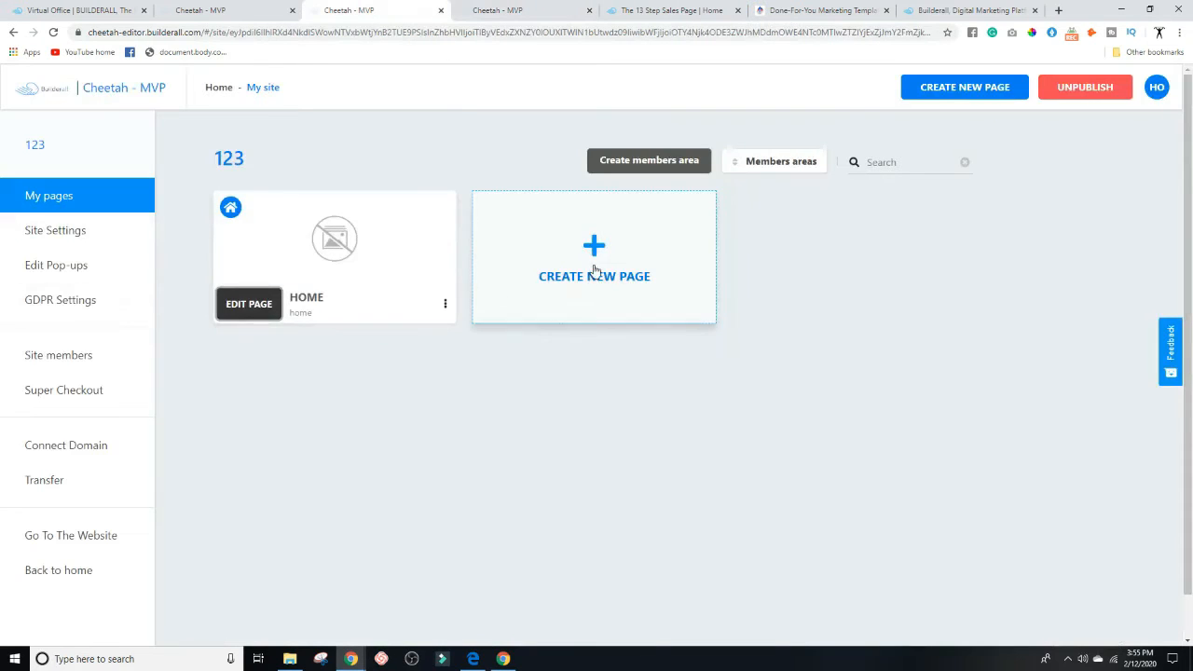
{"action": "left_click", "coordinate": [615, 301]}
{"action": "left_click", "coordinate": [368, 263]}
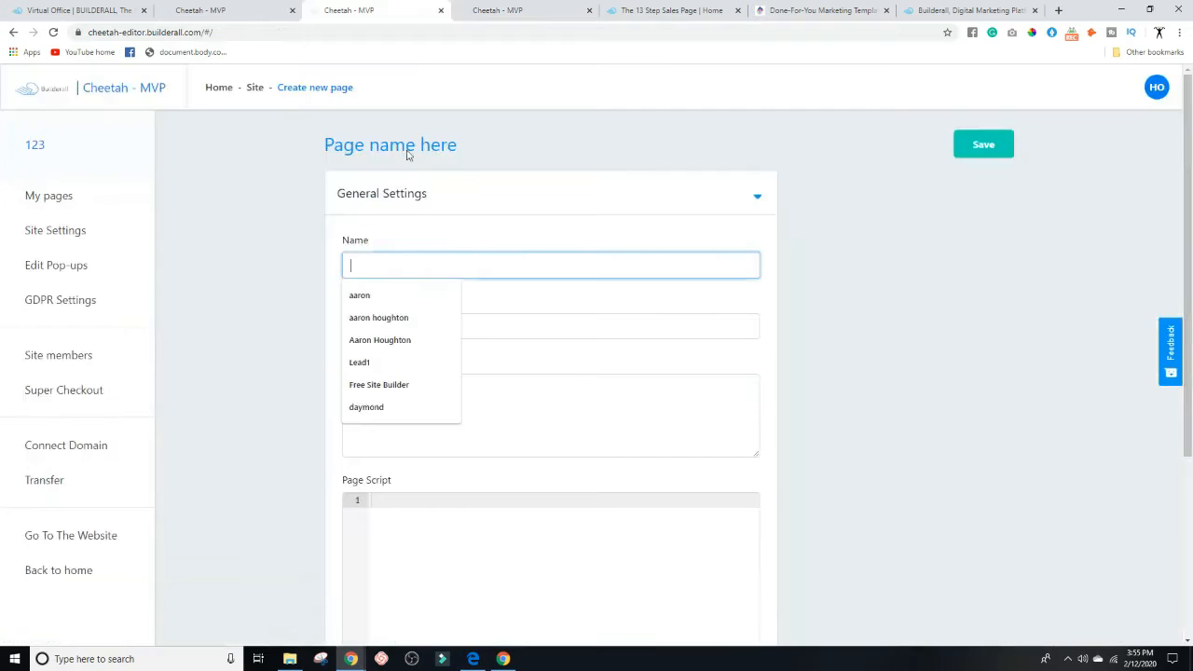
- Revisit the published sites list and the free website page, and return to the 123 Home page editor around the footer
{"action": "left_click", "coordinate": [493, 11]}
{"action": "left_click", "coordinate": [240, 10]}
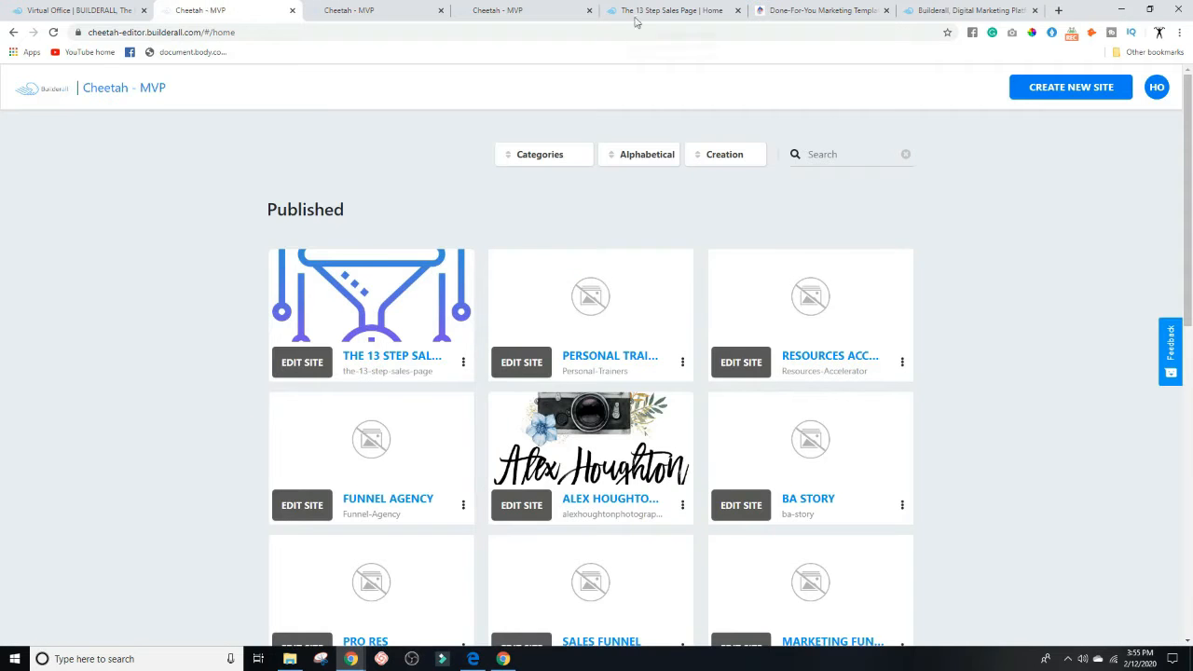
{"action": "left_click", "coordinate": [680, 10]}
{"action": "left_click", "coordinate": [969, 10]}
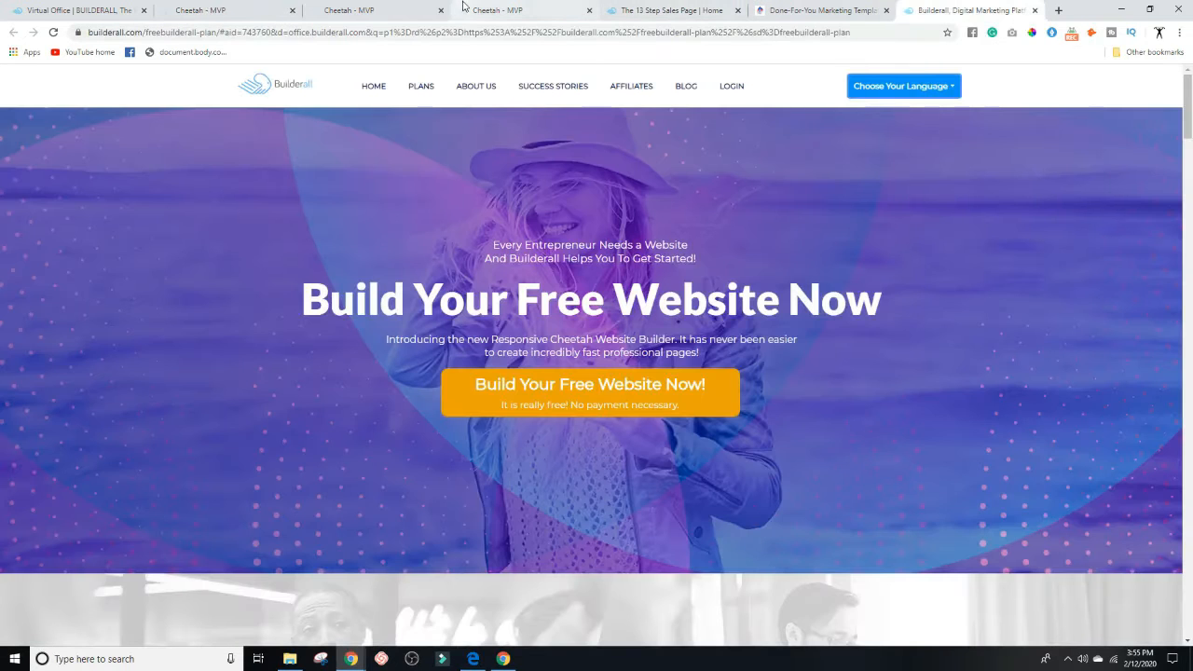
{"action": "left_click", "coordinate": [559, 10]}
{"action": "scroll", "coordinate": [401, 152], "scroll_direction": "up", "scroll_amount": 4}
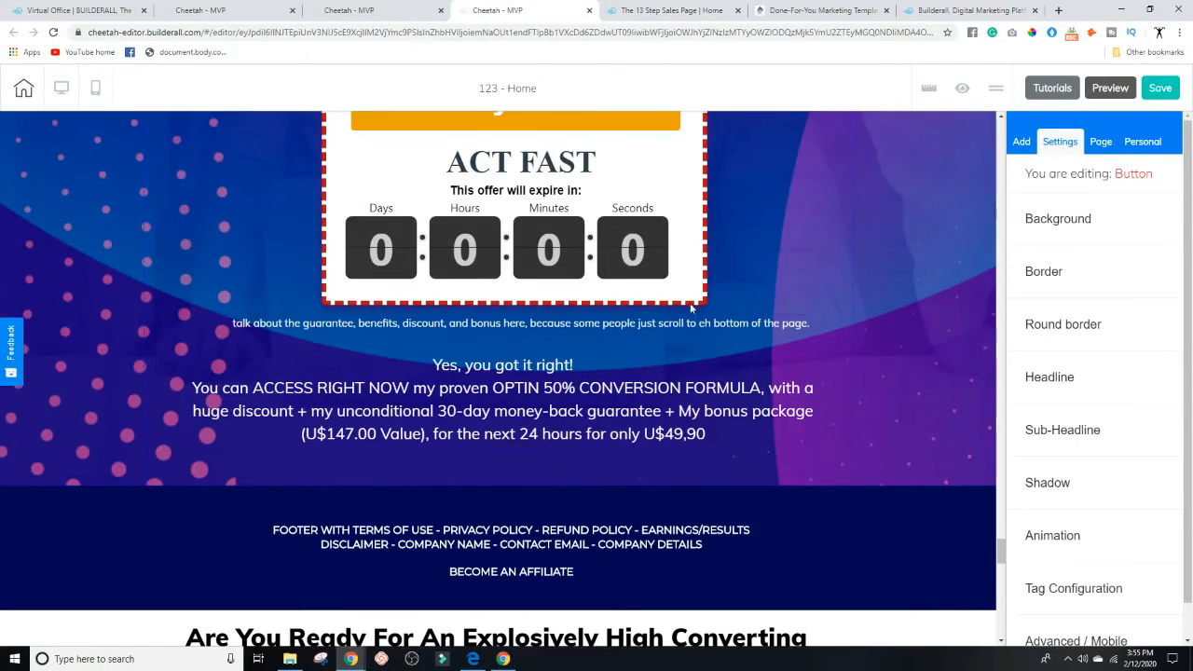
{"action": "scroll", "coordinate": [912, 328], "scroll_direction": "down", "scroll_amount": 3}
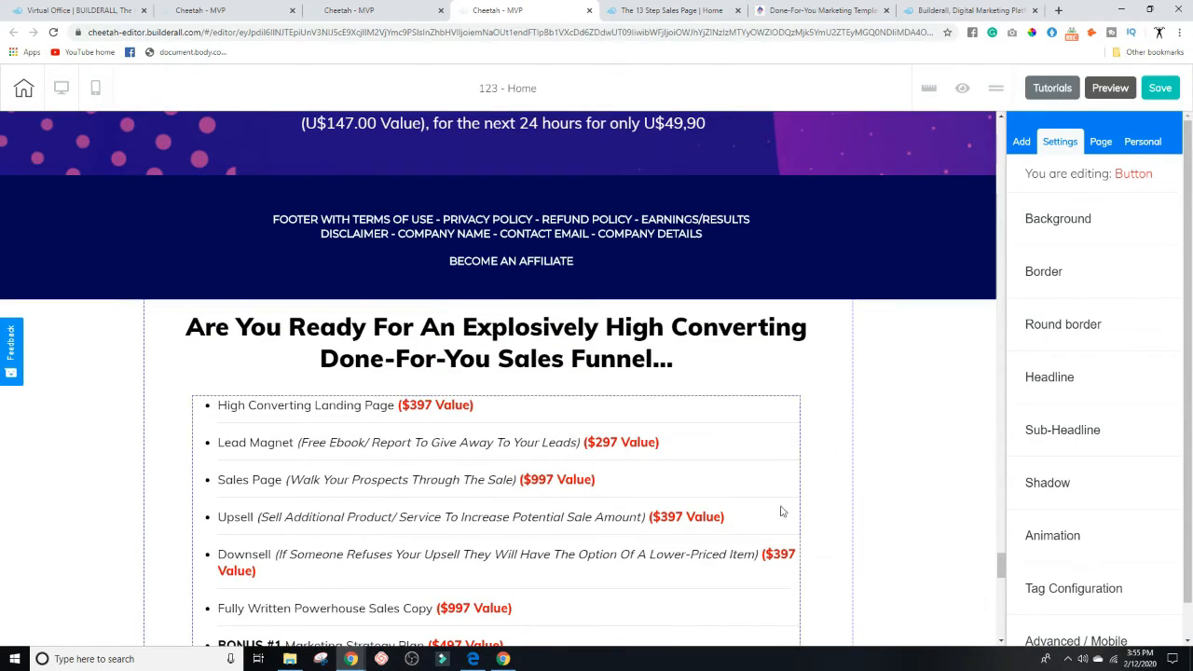
- Examine the pricing offer, the footer and the done-for-you sales funnel panel beneath it on the 123 Home page
{"action": "scroll", "coordinate": [931, 363], "scroll_direction": "down", "scroll_amount": 5}
{"action": "scroll", "coordinate": [867, 368], "scroll_direction": "up", "scroll_amount": 11}
{"action": "scroll", "coordinate": [801, 429], "scroll_direction": "up", "scroll_amount": 5}
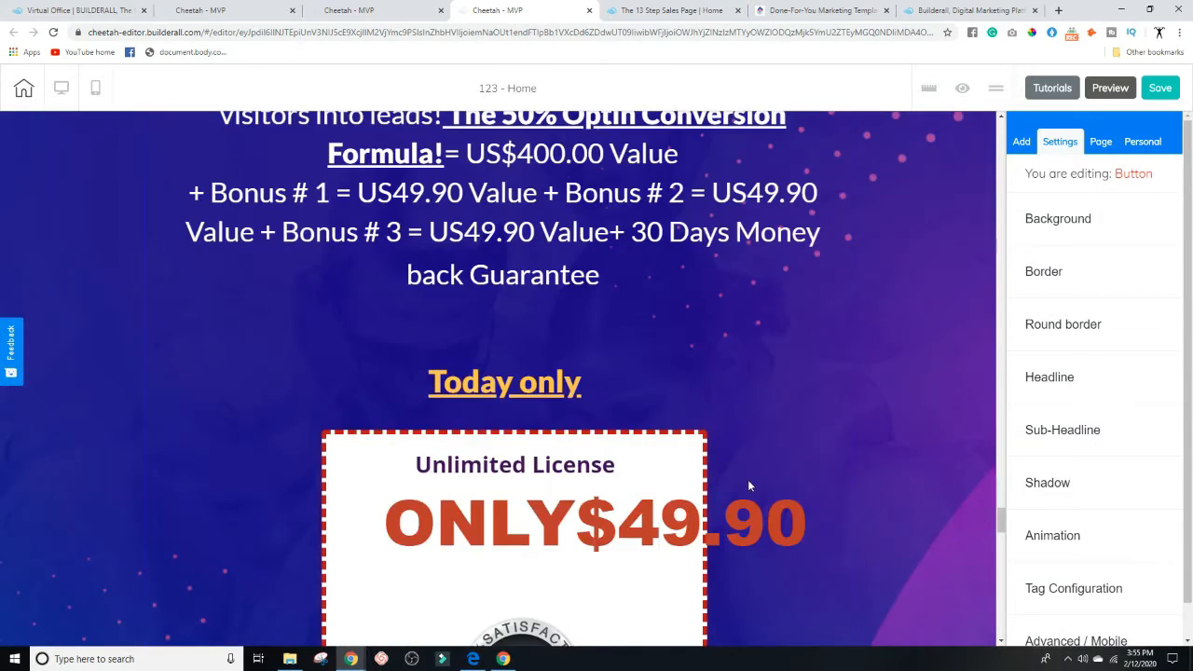
{"action": "scroll", "coordinate": [726, 447], "scroll_direction": "down", "scroll_amount": 3}
{"action": "scroll", "coordinate": [939, 417], "scroll_direction": "down", "scroll_amount": 8}
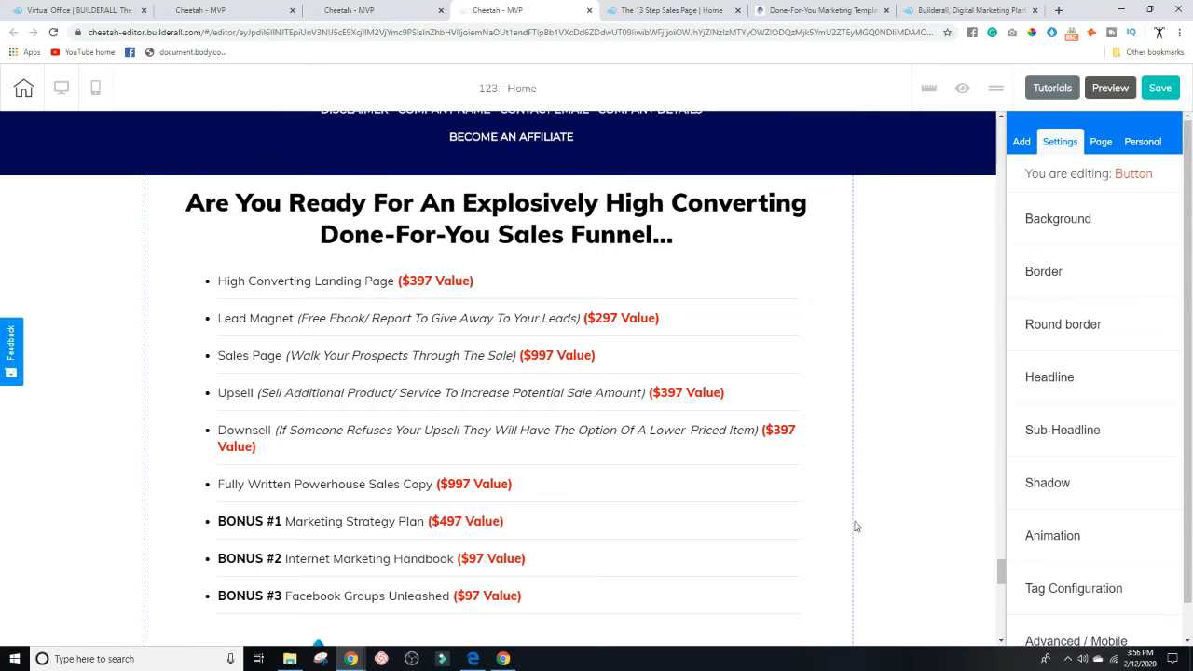
{"action": "scroll", "coordinate": [835, 479], "scroll_direction": "up", "scroll_amount": 2}
{"action": "scroll", "coordinate": [923, 530], "scroll_direction": "up", "scroll_amount": 3}
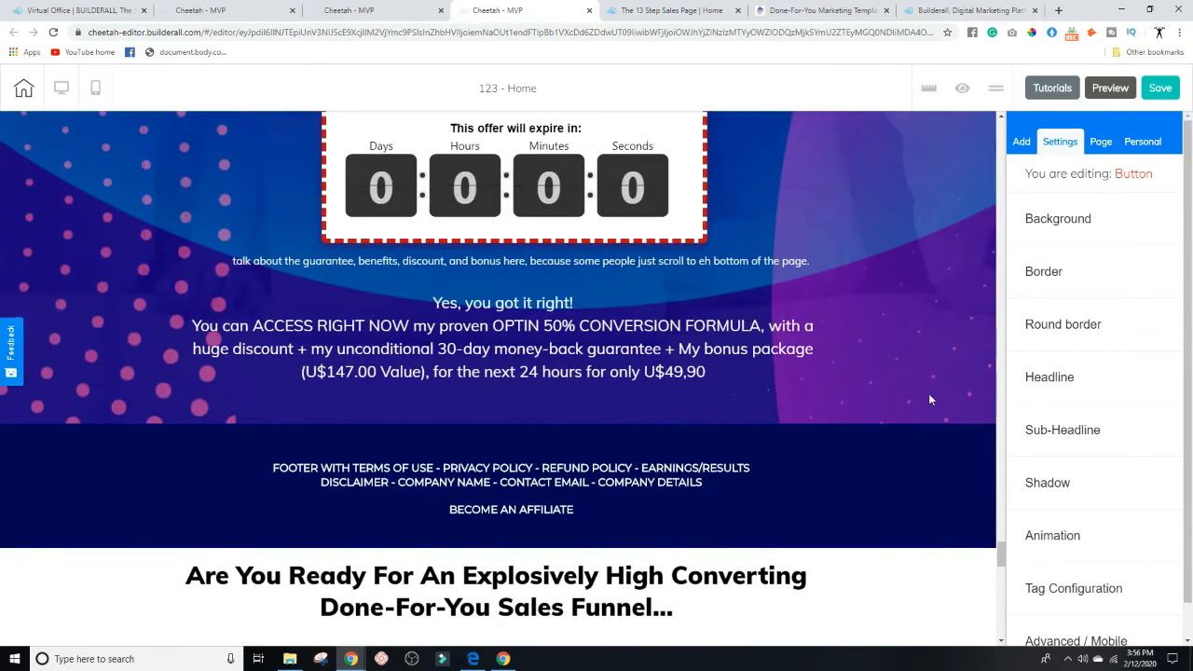
- Review the sales page from the "Bring back the promisse" banner through the authority and struggle sections to "The One Thing That Changed My Life!"
{"action": "left_click_drag", "start_coordinate": [999, 553], "coordinate": [995, 197]}
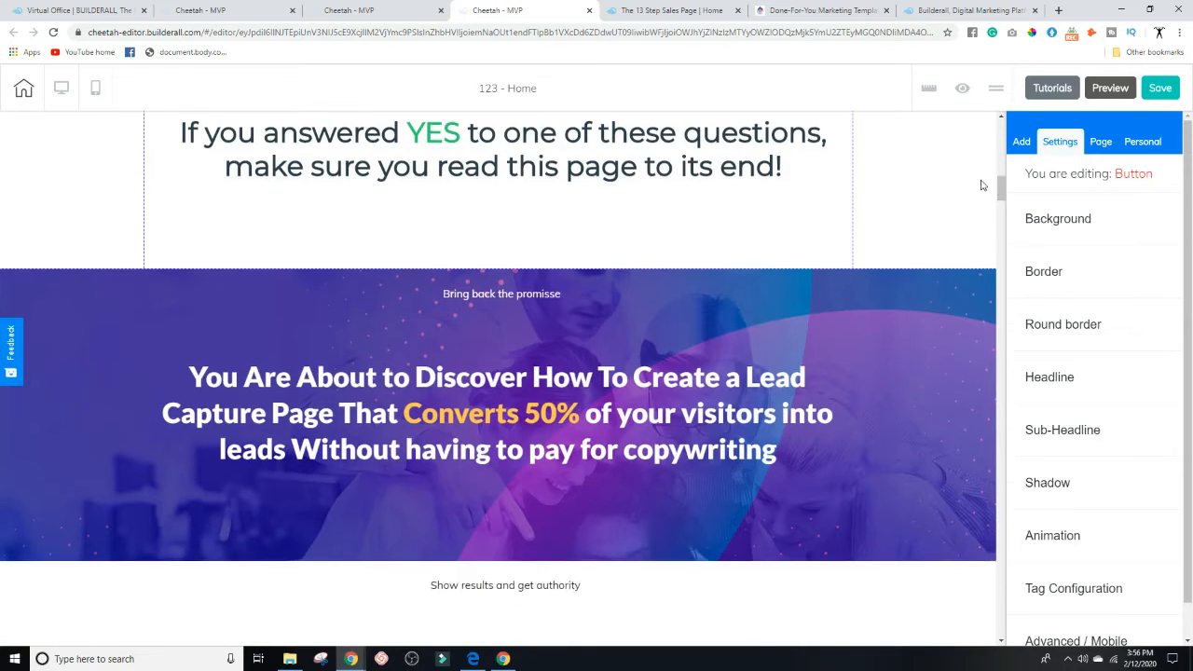
{"action": "left_click_drag", "start_coordinate": [999, 194], "coordinate": [1000, 222]}
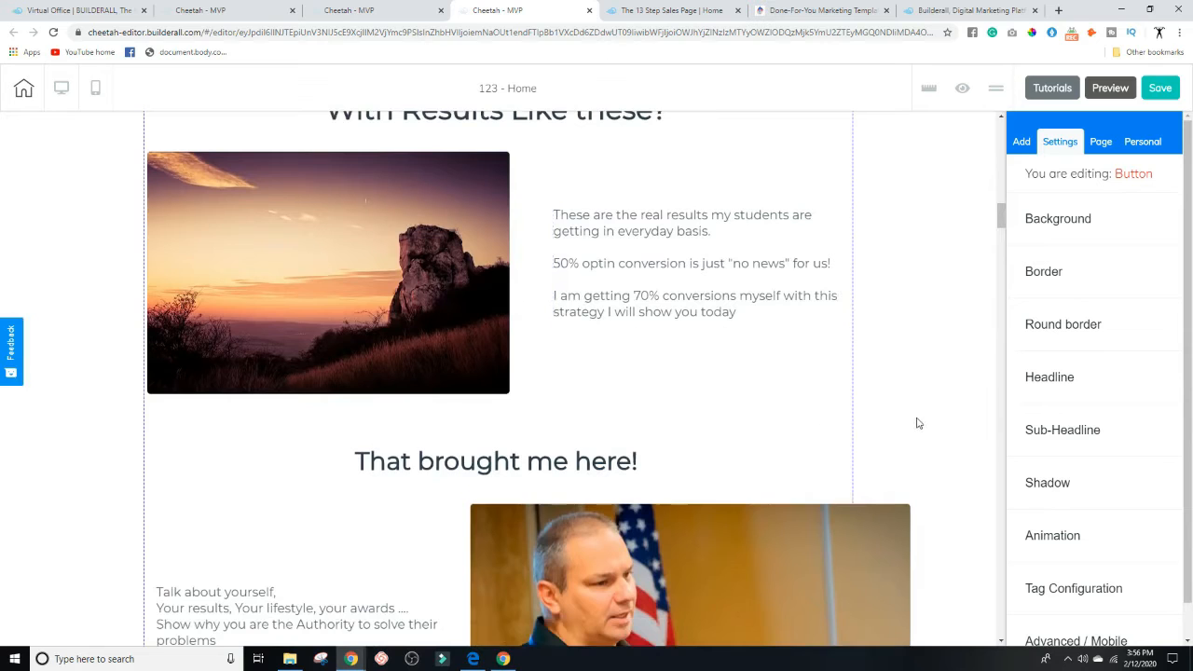
{"action": "left_click_drag", "start_coordinate": [999, 218], "coordinate": [1000, 211]}
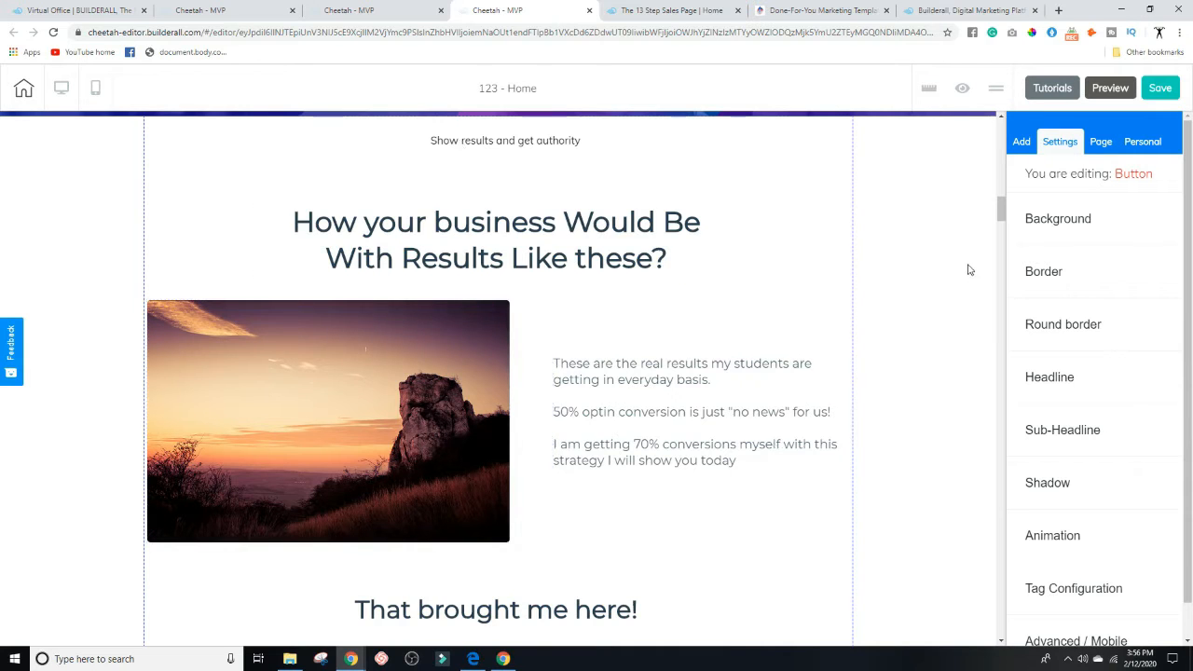
{"action": "scroll", "coordinate": [967, 269], "scroll_direction": "down", "scroll_amount": 6}
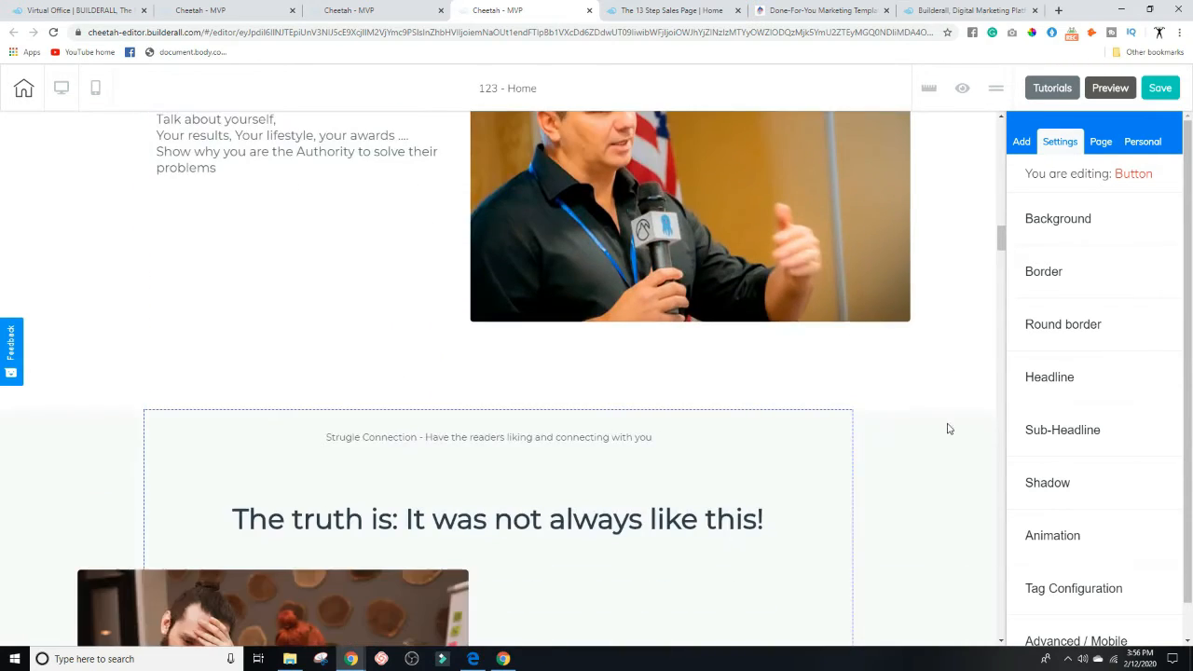
{"action": "scroll", "coordinate": [972, 345], "scroll_direction": "down", "scroll_amount": 4}
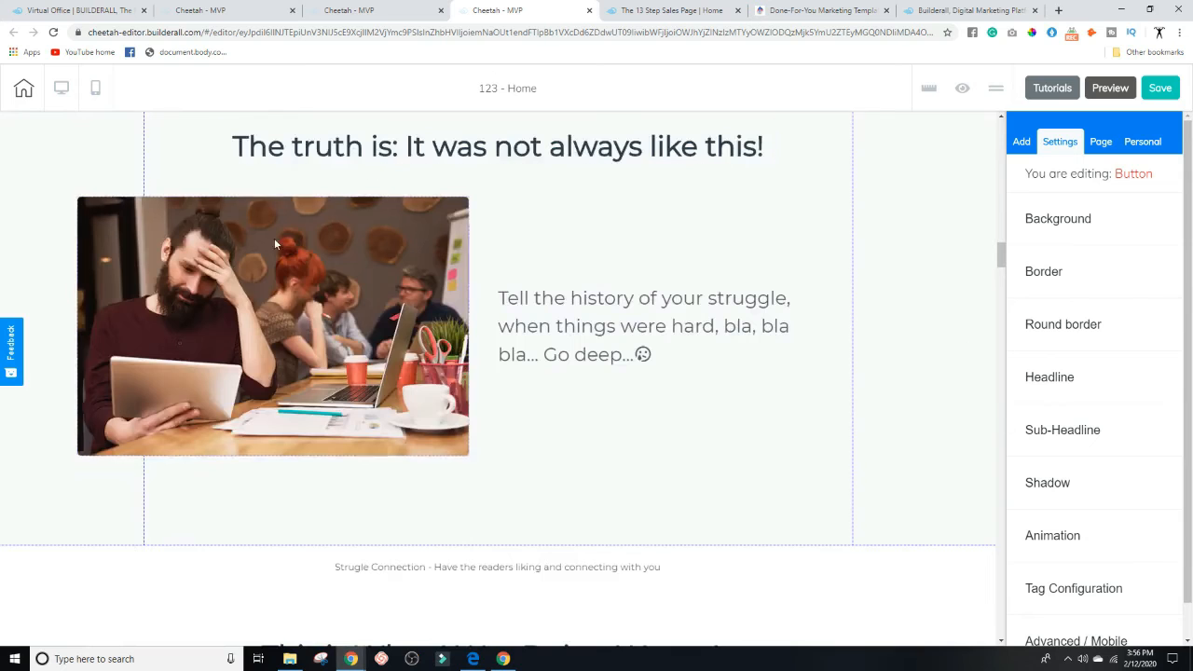
{"action": "scroll", "coordinate": [591, 345], "scroll_direction": "down", "scroll_amount": 4}
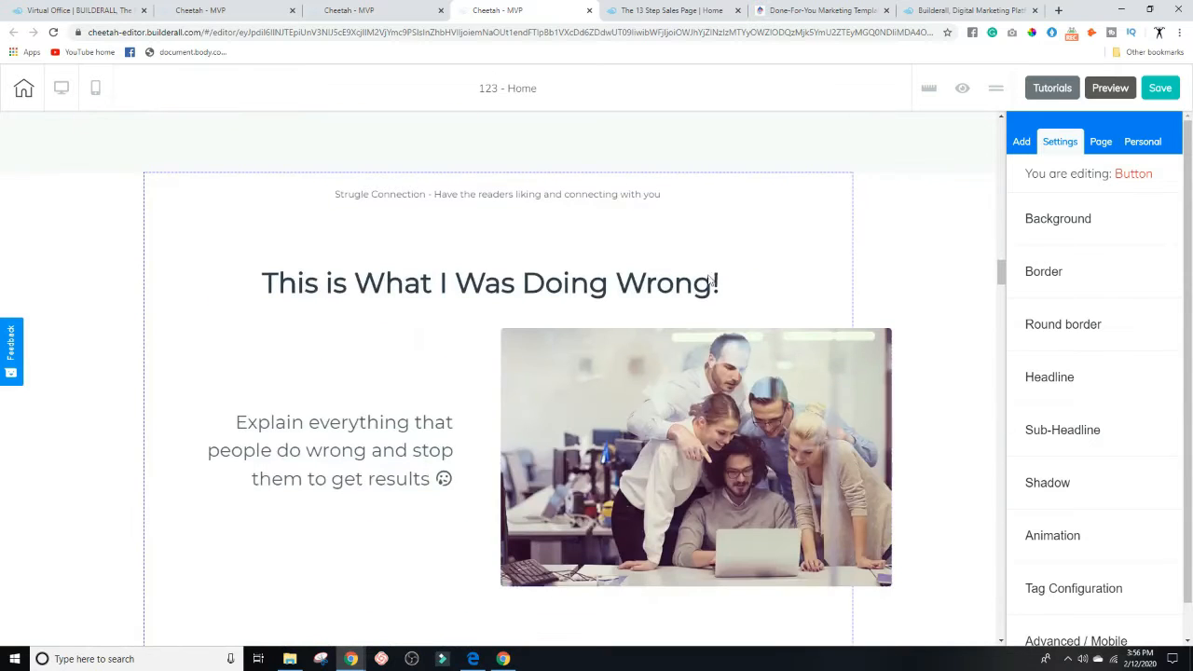
{"action": "scroll", "coordinate": [923, 326], "scroll_direction": "down", "scroll_amount": 6}
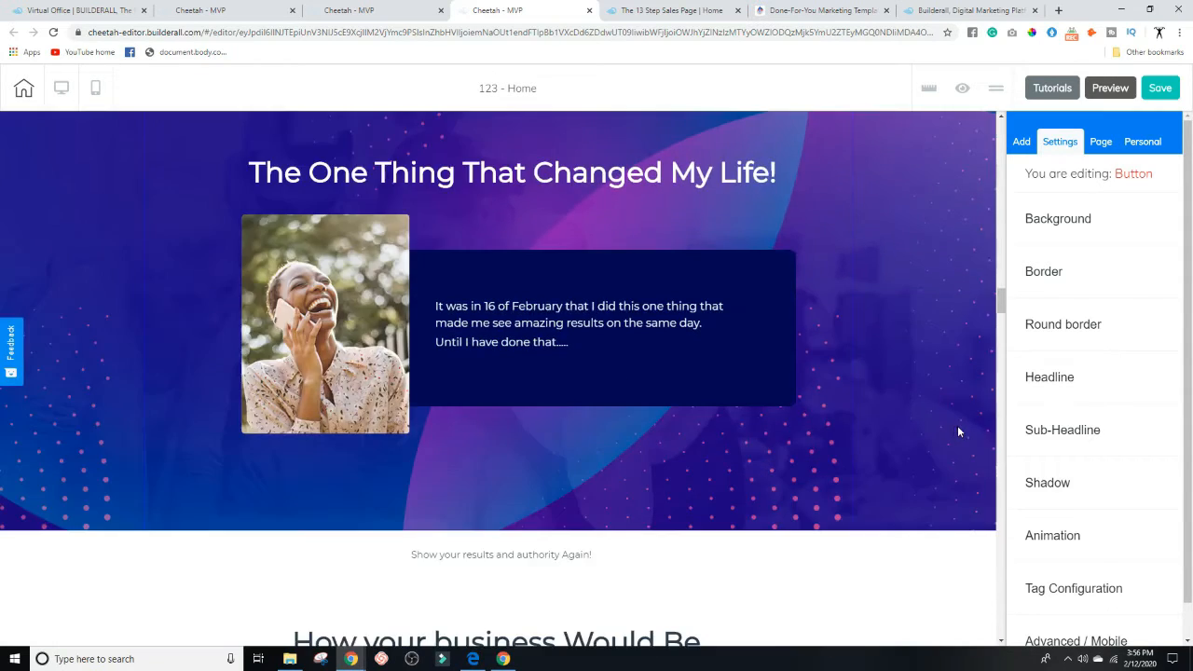
- Review the social media testimonials, the "50% Optin Conversion Formula" section and the content down to Testimonials
{"action": "scroll", "coordinate": [956, 431], "scroll_direction": "down", "scroll_amount": 4}
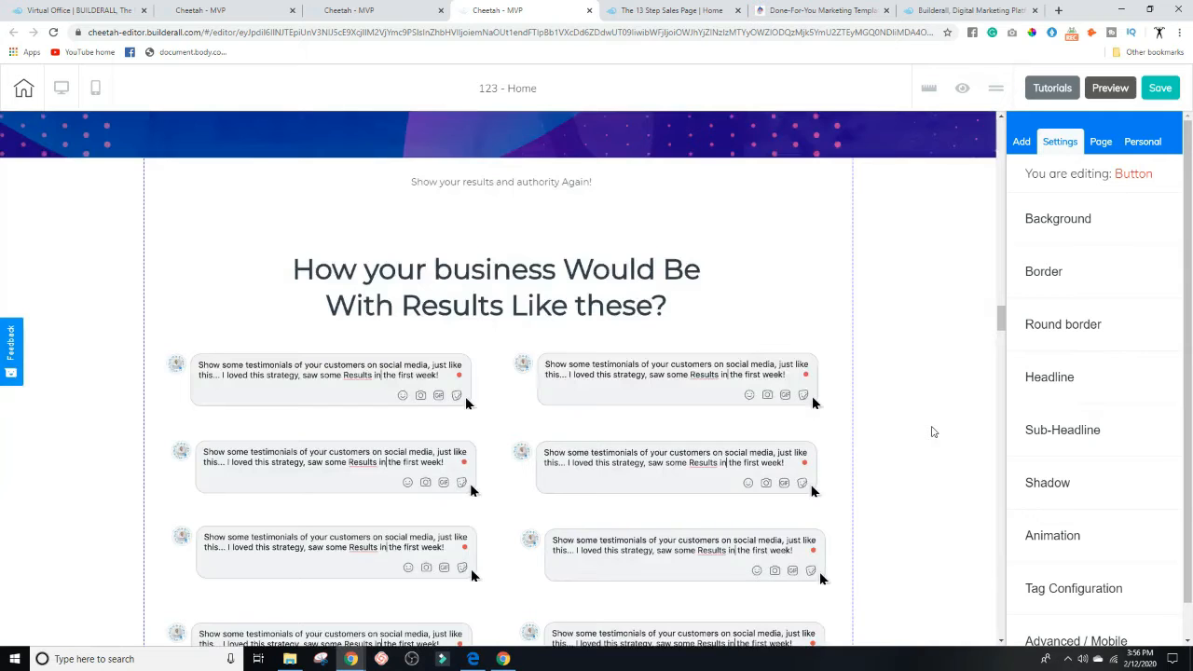
{"action": "scroll", "coordinate": [927, 431], "scroll_direction": "down", "scroll_amount": 2}
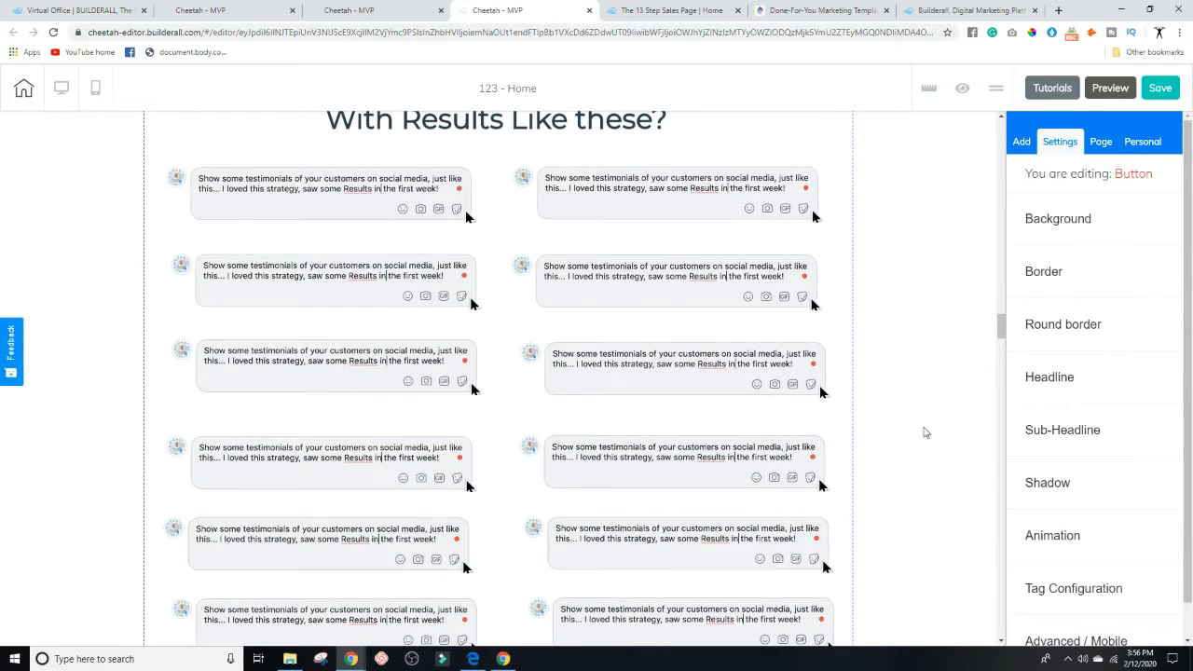
{"action": "scroll", "coordinate": [923, 430], "scroll_direction": "down", "scroll_amount": 2}
{"action": "scroll", "coordinate": [919, 428], "scroll_direction": "down", "scroll_amount": 8}
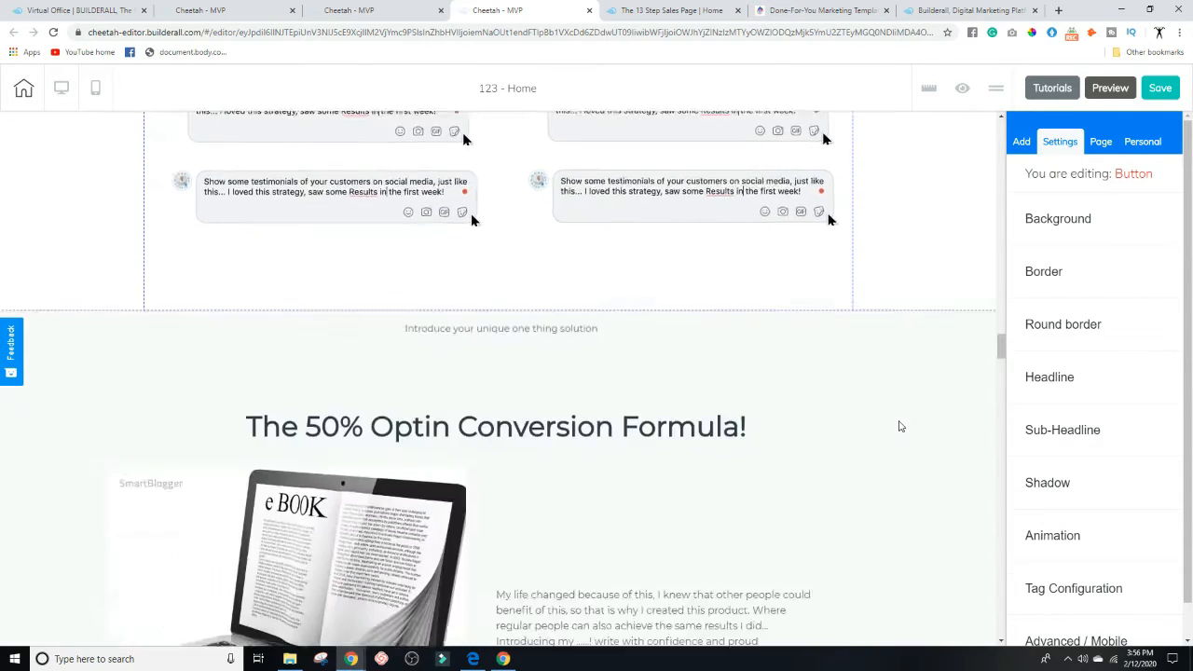
{"action": "scroll", "coordinate": [887, 403], "scroll_direction": "down", "scroll_amount": 12}
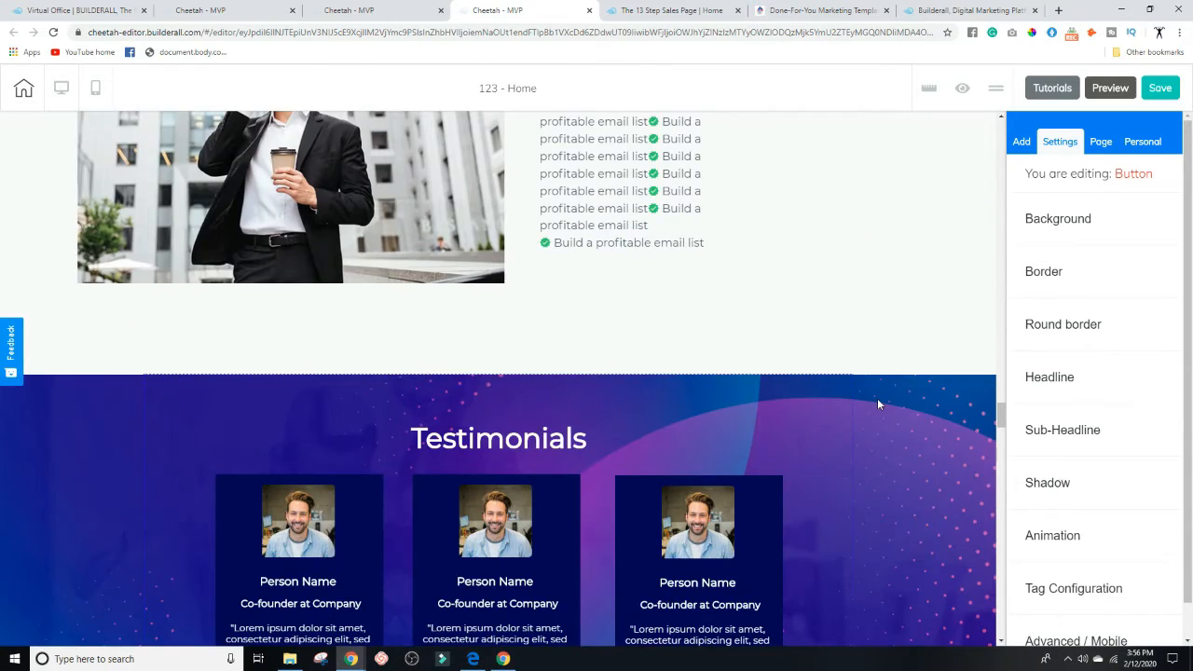
- Review the special bonus sections and select the panel containing Special Bonus #3
{"action": "left_click_drag", "start_coordinate": [1000, 414], "coordinate": [999, 457]}
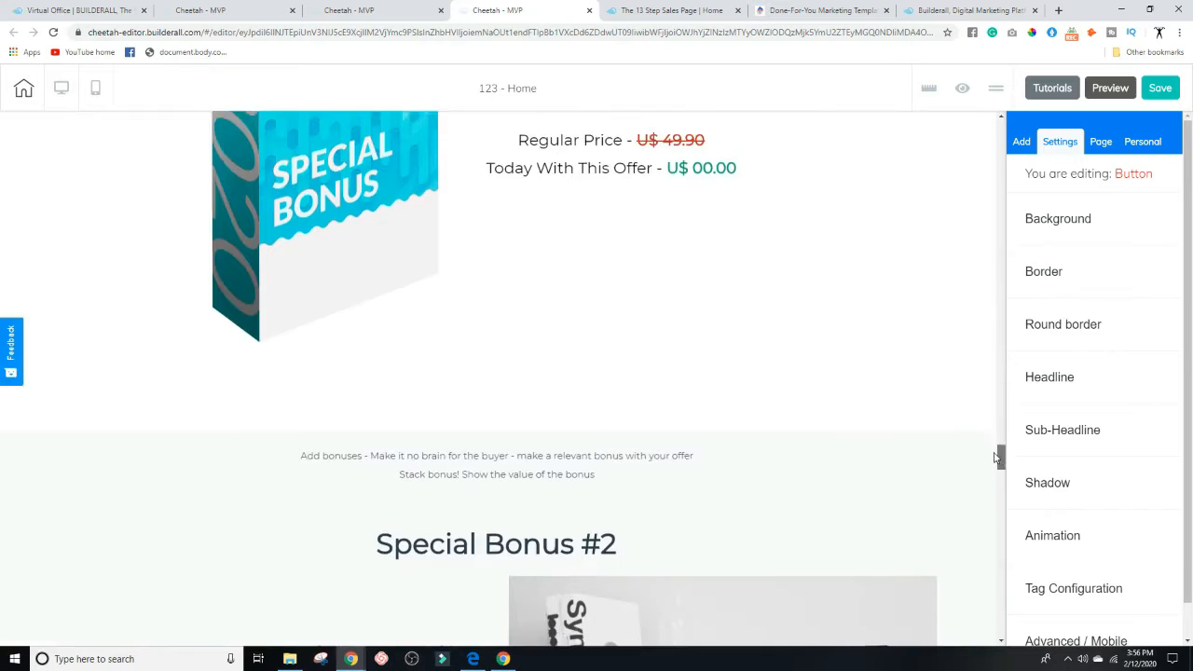
{"action": "scroll", "coordinate": [892, 360], "scroll_direction": "down", "scroll_amount": 3}
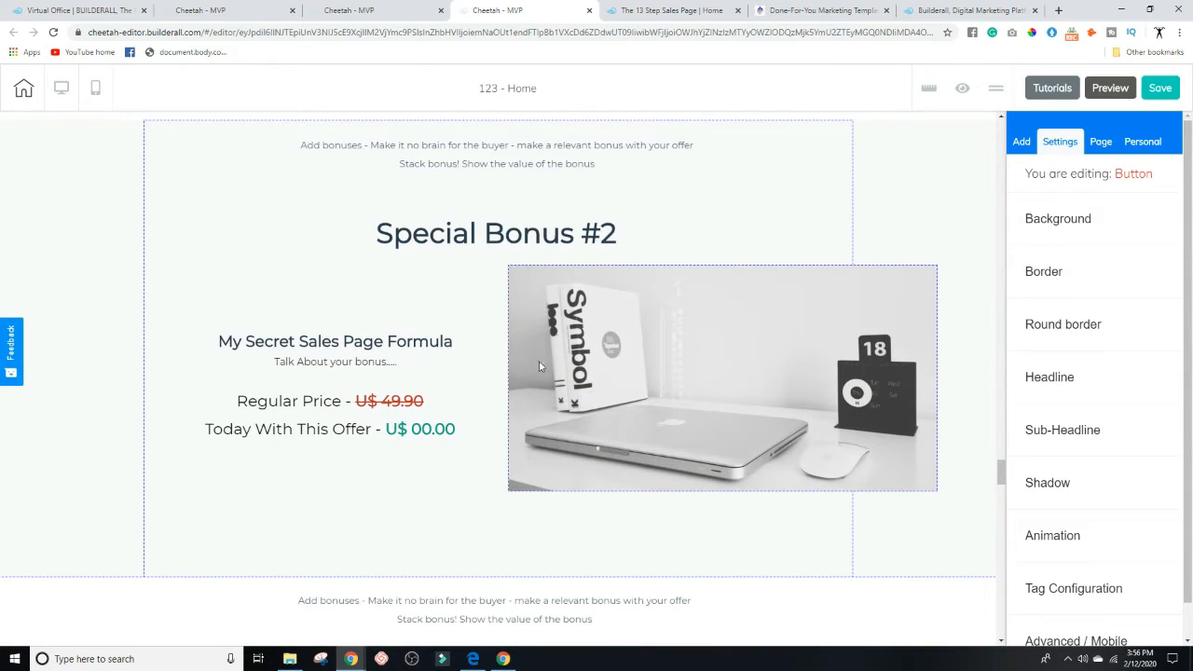
{"action": "left_click_drag", "start_coordinate": [1001, 472], "coordinate": [1001, 478]}
{"action": "scroll", "coordinate": [1000, 478], "scroll_direction": "down", "scroll_amount": 5}
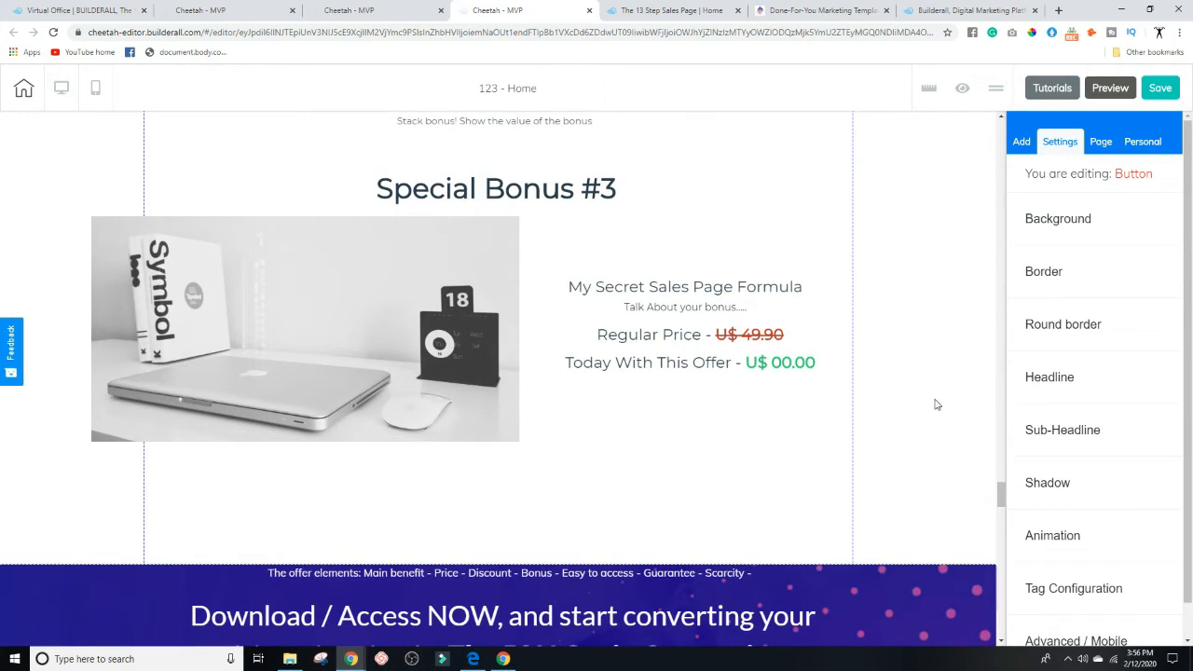
{"action": "left_click", "coordinate": [816, 482]}
{"action": "scroll", "coordinate": [968, 333], "scroll_direction": "down", "scroll_amount": 3}
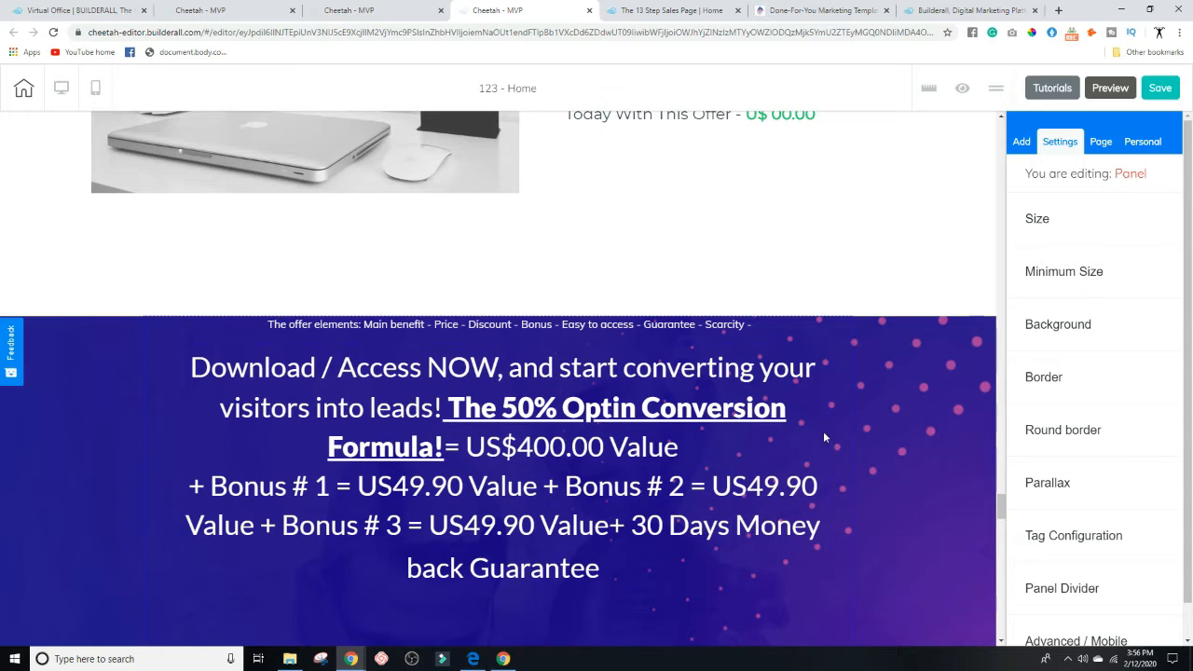
- Examine the stacked offer text, the Unlimited License box with its Buy Now button and countdown, and the footer
{"action": "scroll", "coordinate": [879, 376], "scroll_direction": "down", "scroll_amount": 2}
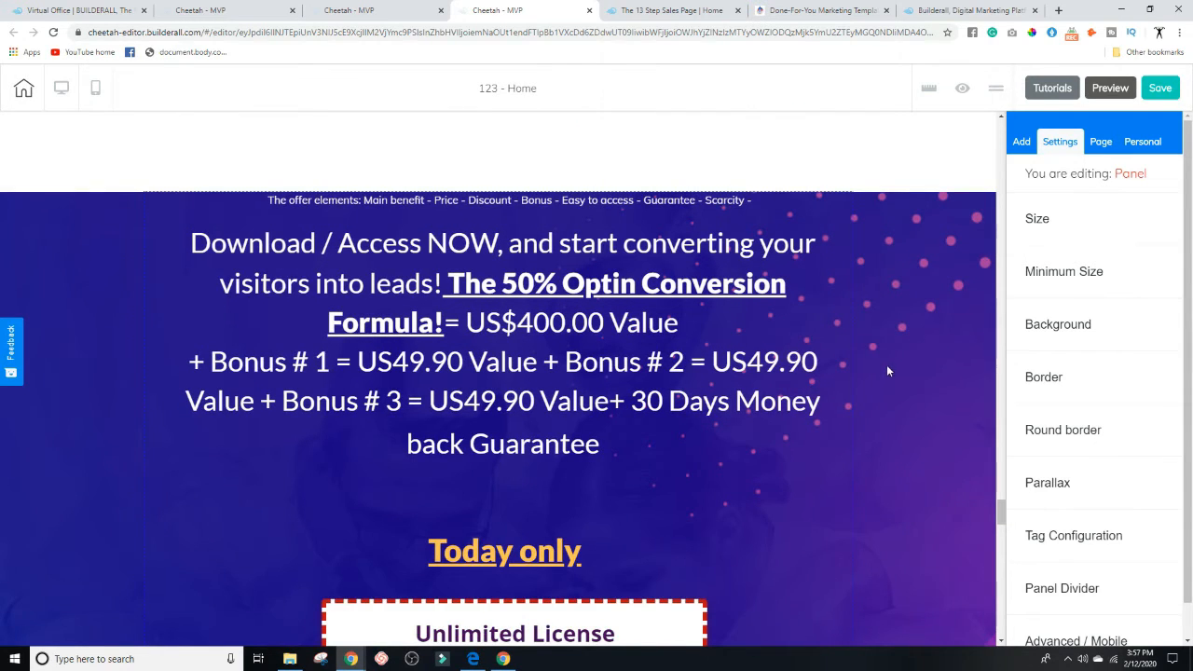
{"action": "scroll", "coordinate": [886, 365], "scroll_direction": "down", "scroll_amount": 3}
{"action": "scroll", "coordinate": [857, 391], "scroll_direction": "down", "scroll_amount": 4}
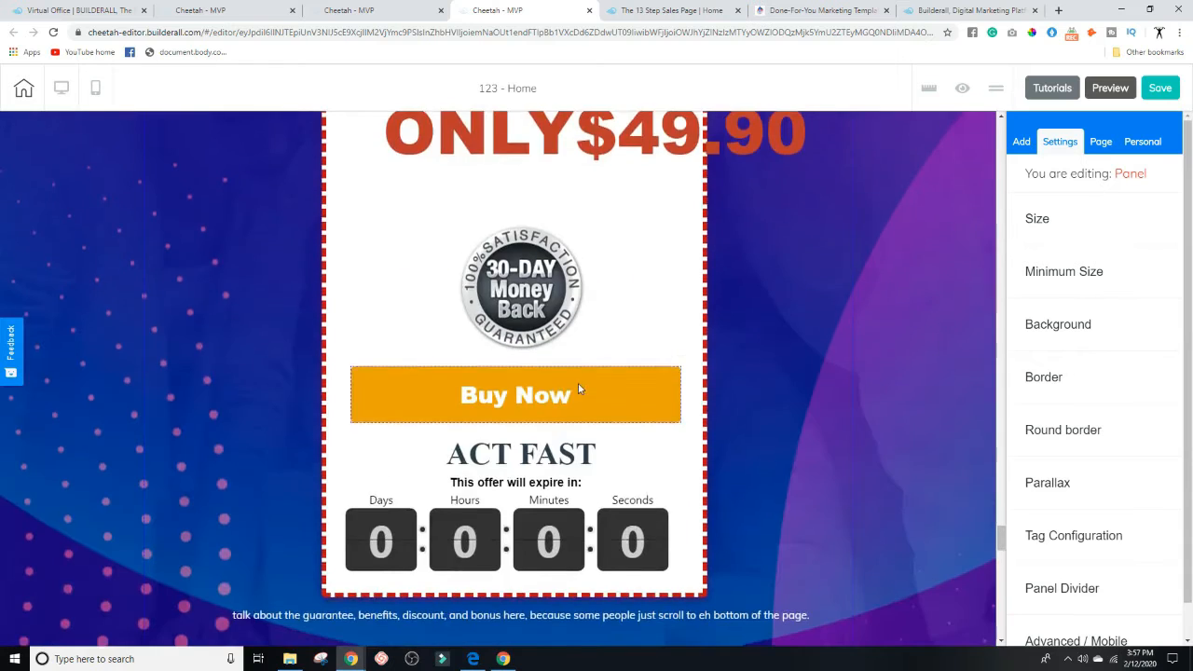
{"action": "scroll", "coordinate": [809, 400], "scroll_direction": "down", "scroll_amount": 5}
{"action": "scroll", "coordinate": [808, 401], "scroll_direction": "down", "scroll_amount": 3}
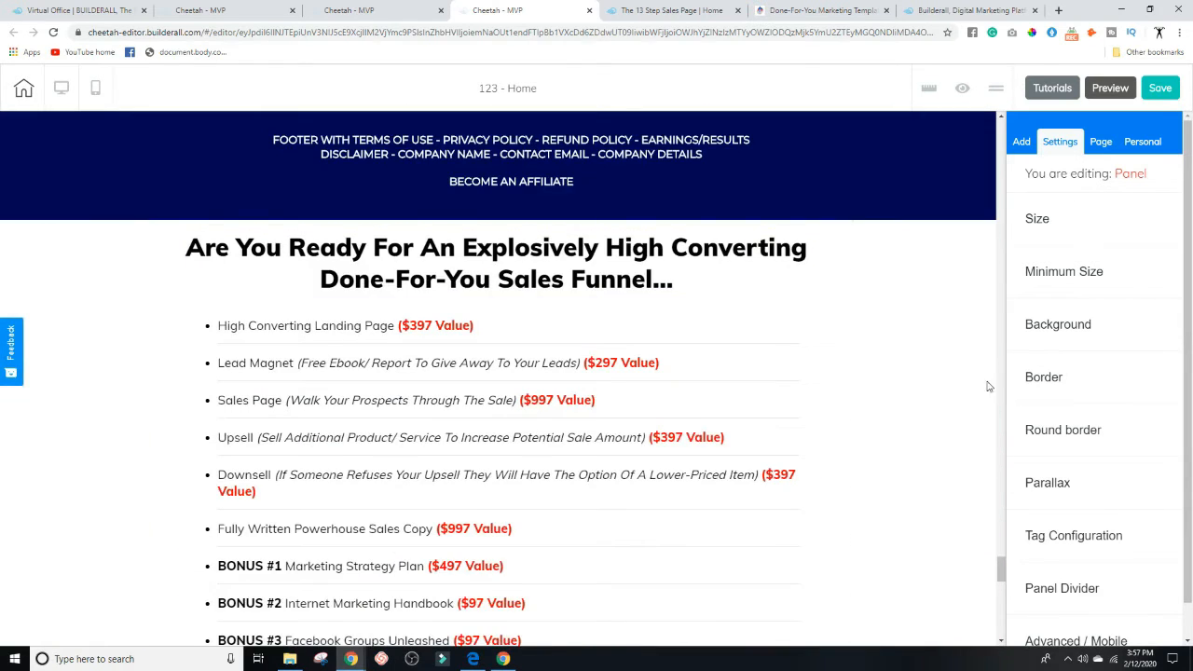
- Review the added panels below the footer, from the funnel bonus list to the YouTube and free book section
{"action": "scroll", "coordinate": [951, 382], "scroll_direction": "down", "scroll_amount": 5}
{"action": "scroll", "coordinate": [932, 383], "scroll_direction": "down", "scroll_amount": 1}
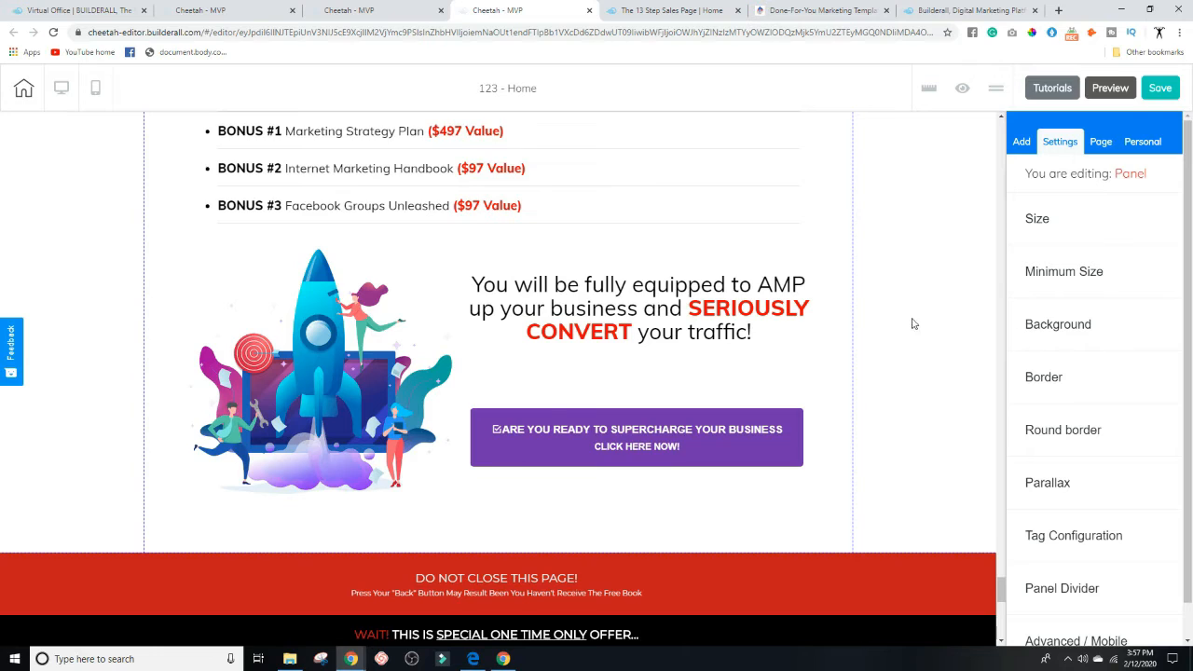
{"action": "scroll", "coordinate": [916, 322], "scroll_direction": "down", "scroll_amount": 6}
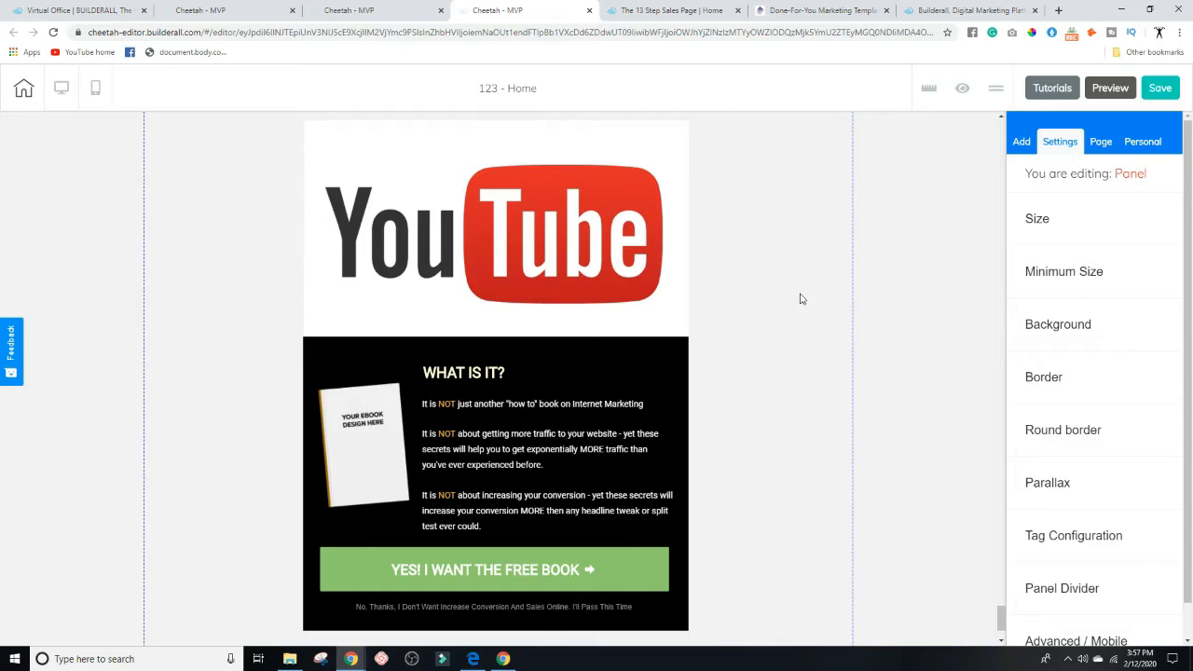
- Switch to the Done-For-You Marketing Templates page and view the special offer at its beginning
{"action": "left_click", "coordinate": [830, 10]}
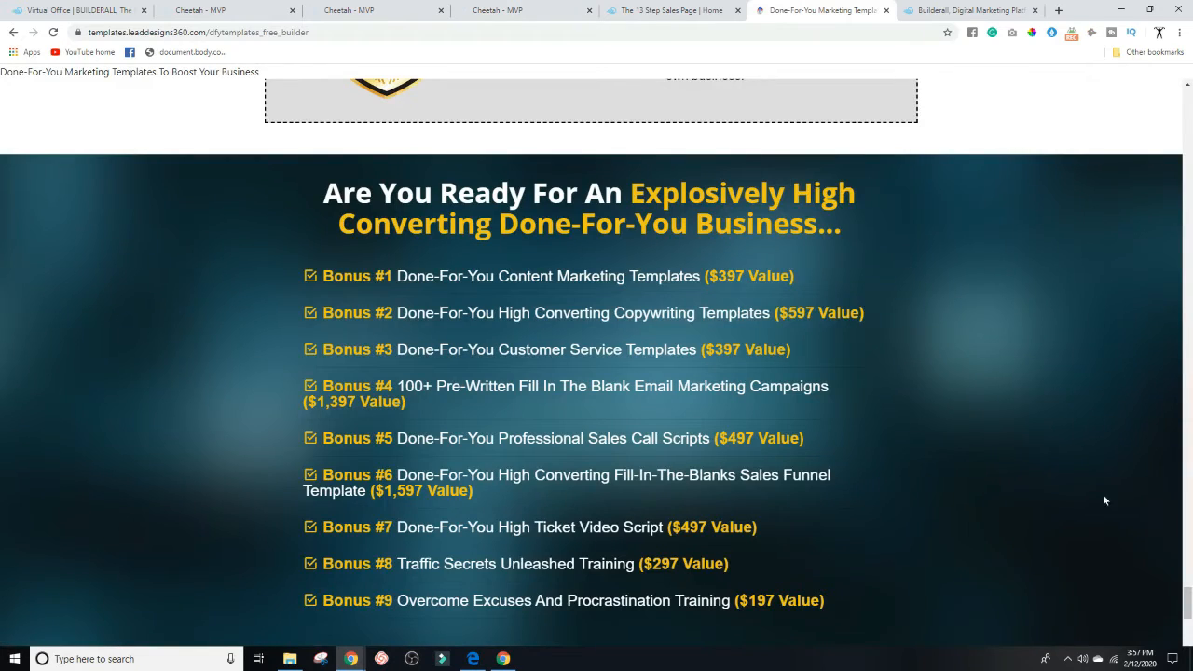
{"action": "left_click_drag", "start_coordinate": [1187, 610], "coordinate": [1166, 106]}
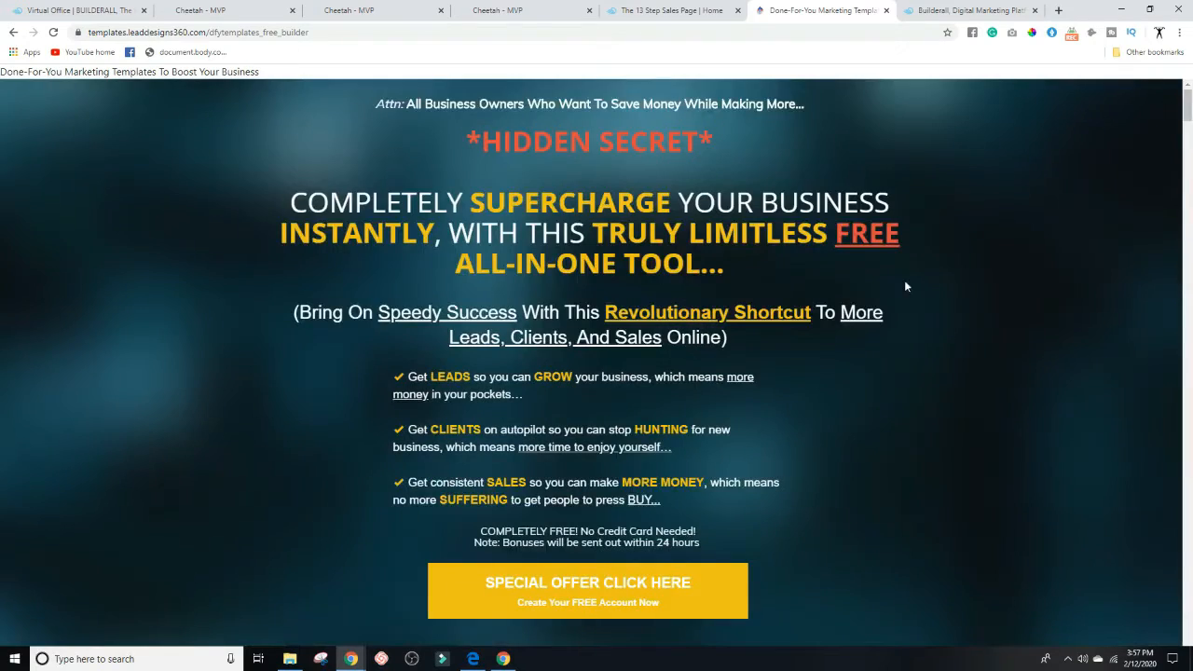
{"action": "scroll", "coordinate": [895, 391], "scroll_direction": "down", "scroll_amount": 1}
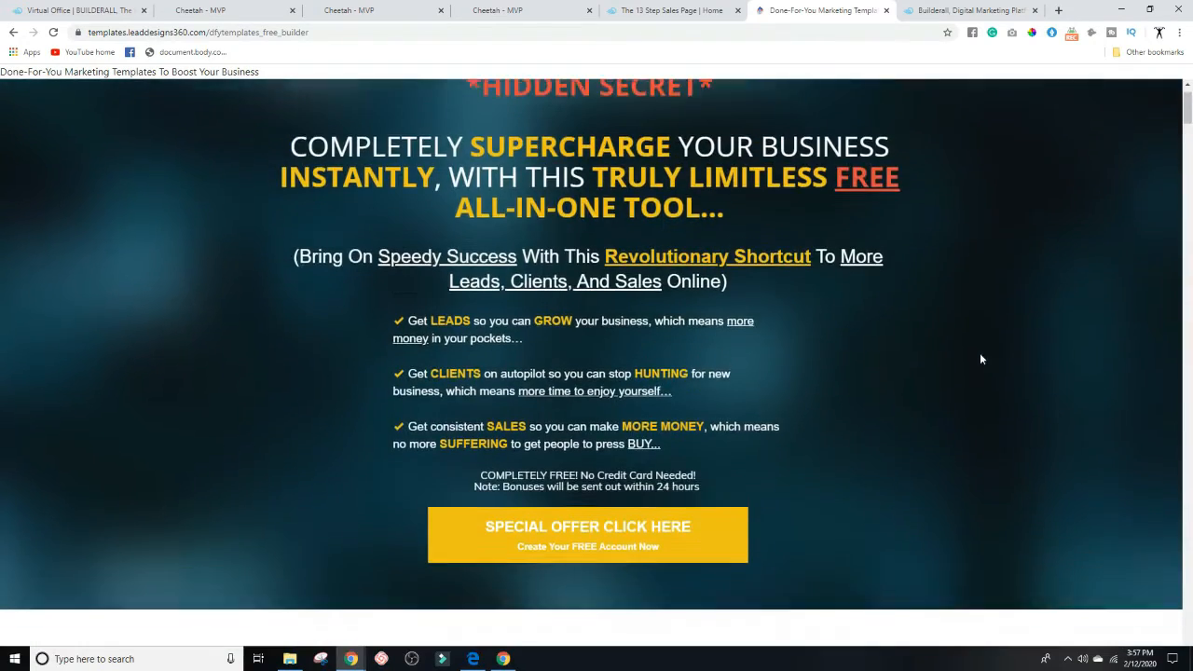
- Revisit the published 13 Step Sales Page and close the extra Cheetah browser tab
{"action": "left_click", "coordinate": [708, 12]}
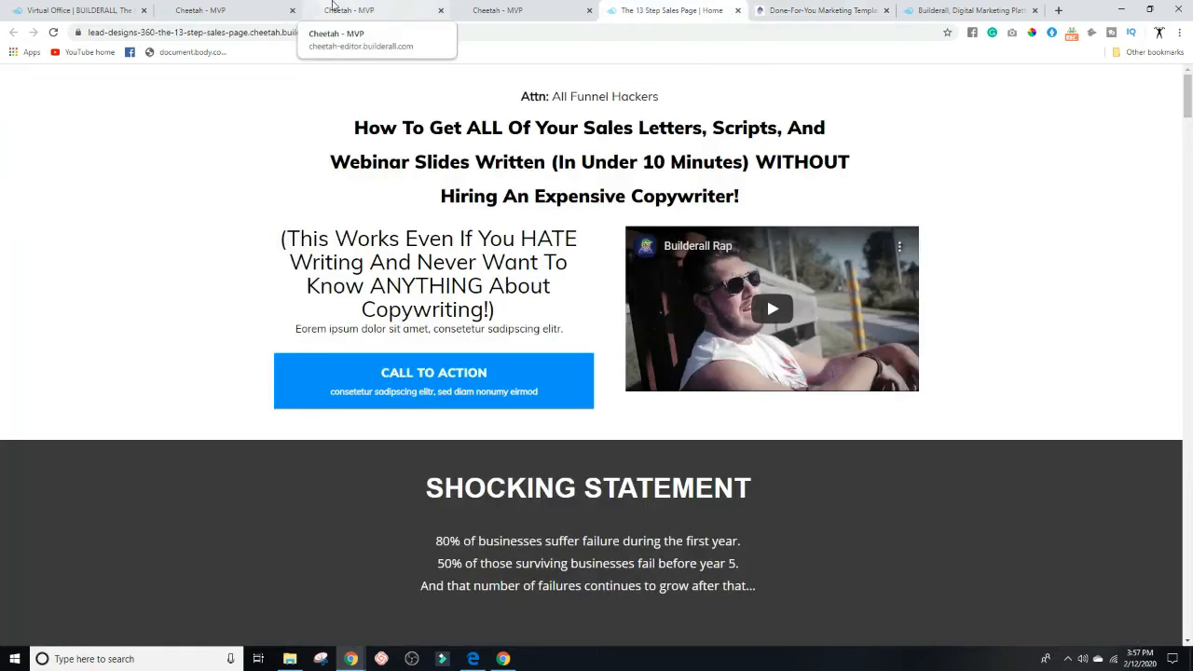
{"action": "left_click", "coordinate": [354, 10]}
{"action": "left_click", "coordinate": [442, 10]}
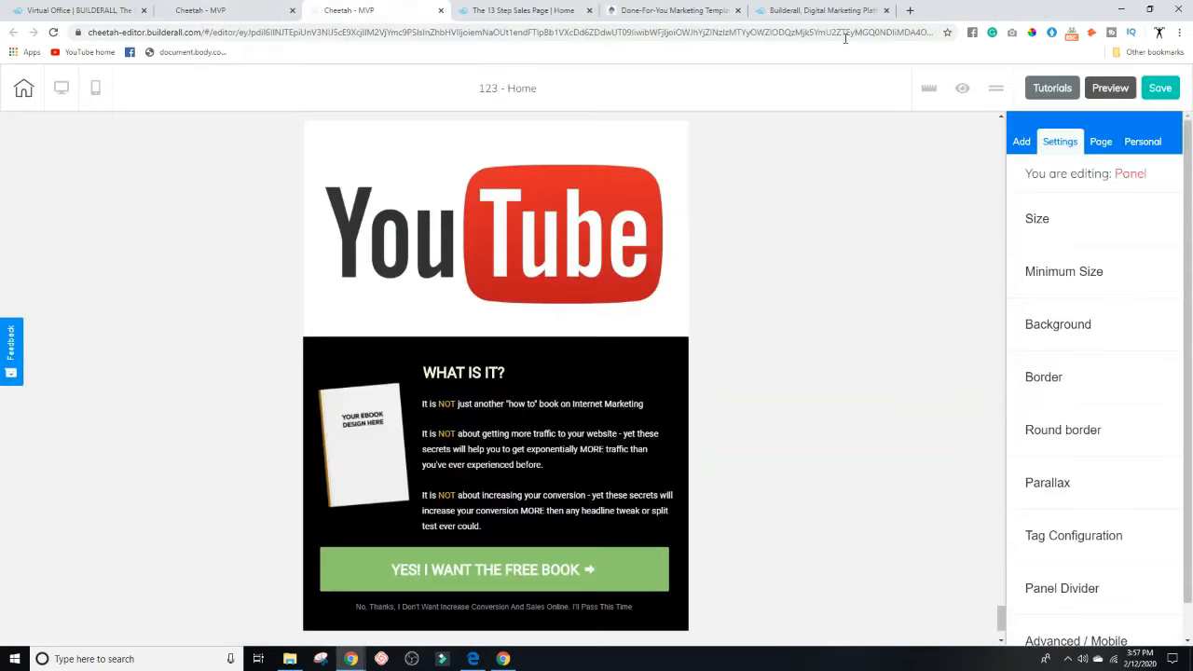
- Revisit the Builderall free website page and the 13 Step Sales Page, and return to the 123 Home page editor
{"action": "left_click", "coordinate": [820, 10]}
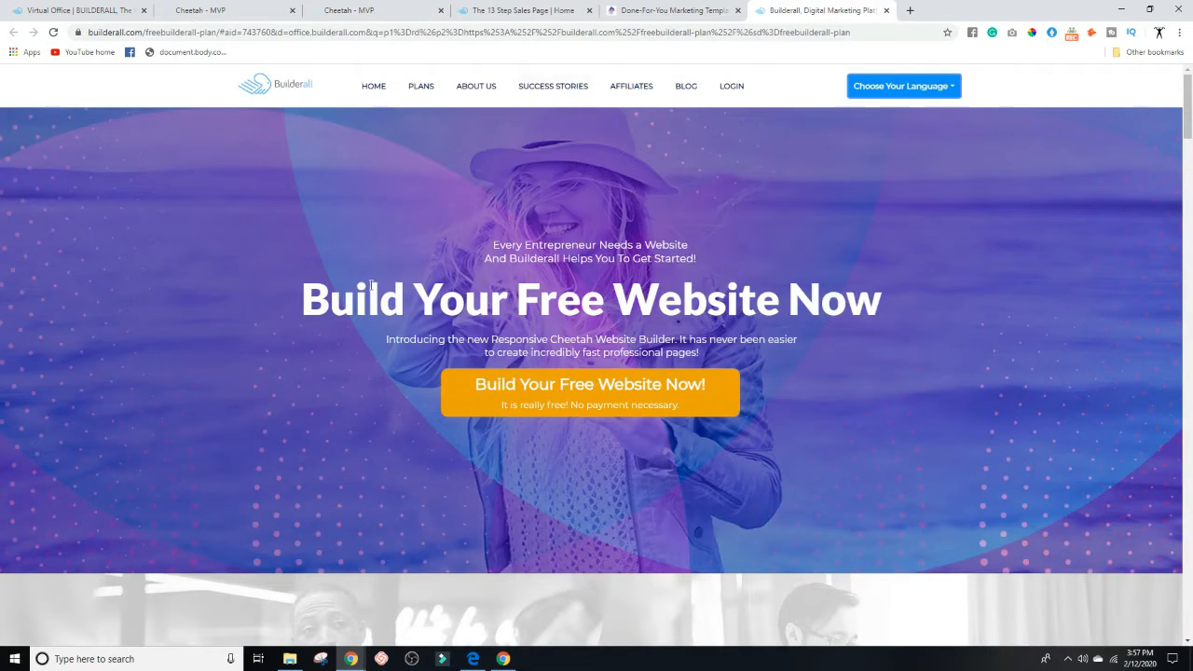
{"action": "scroll", "coordinate": [679, 335], "scroll_direction": "down", "scroll_amount": 1}
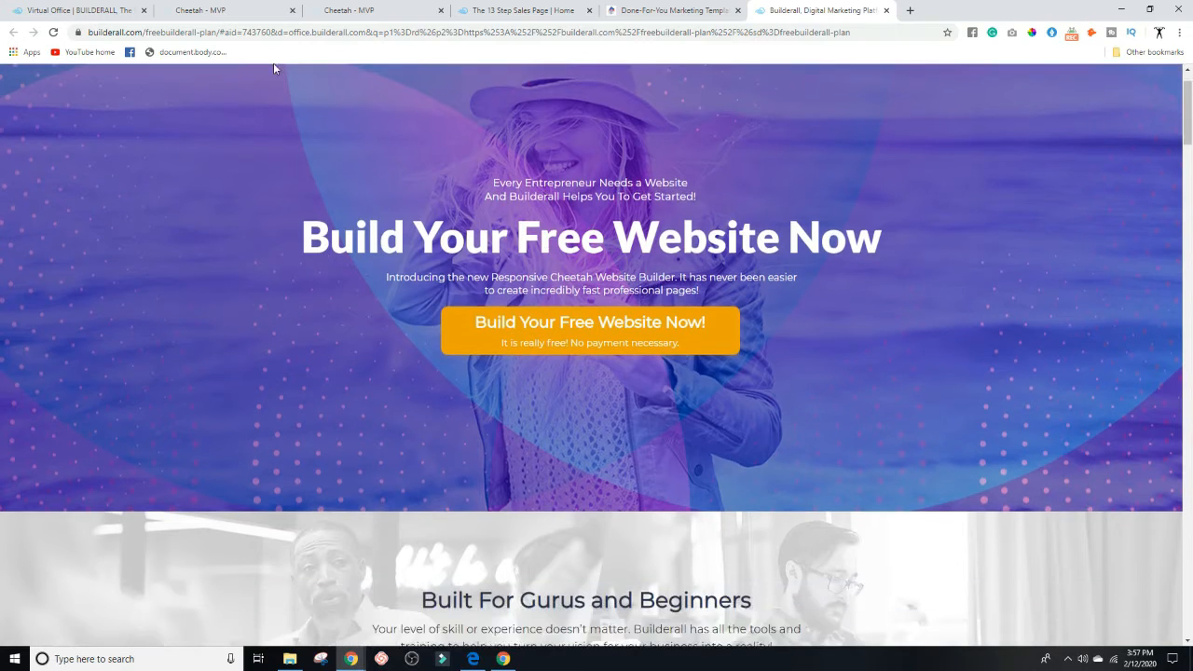
{"action": "left_click", "coordinate": [604, 11]}
{"action": "left_click", "coordinate": [559, 12]}
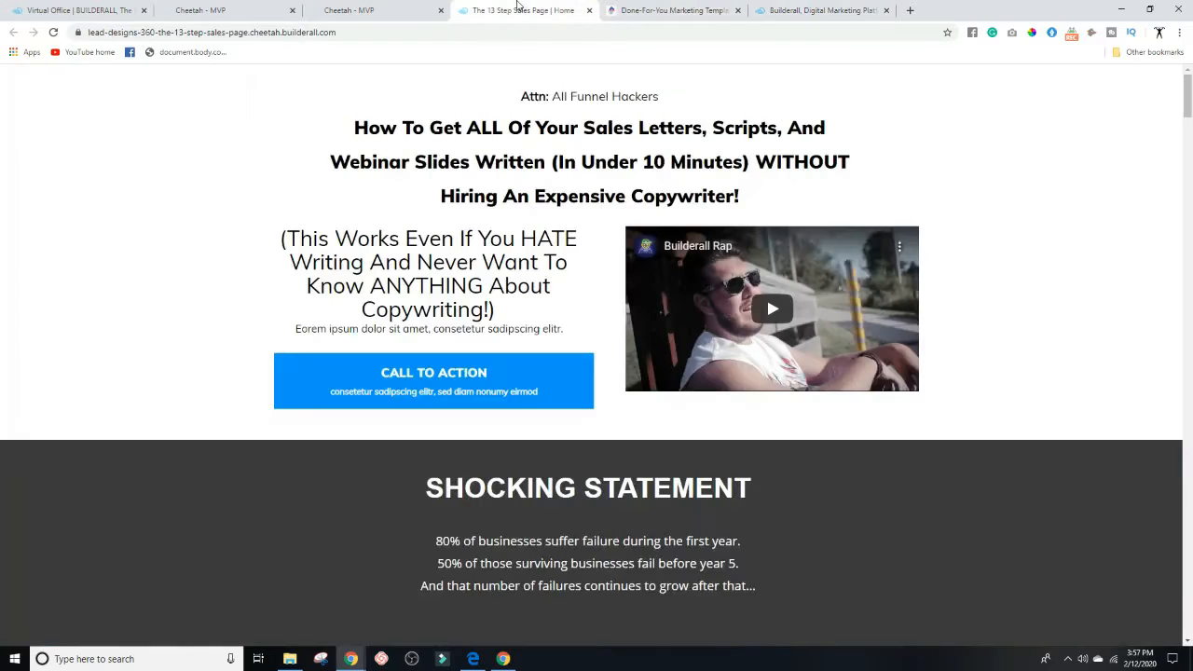
{"action": "left_click", "coordinate": [340, 11]}
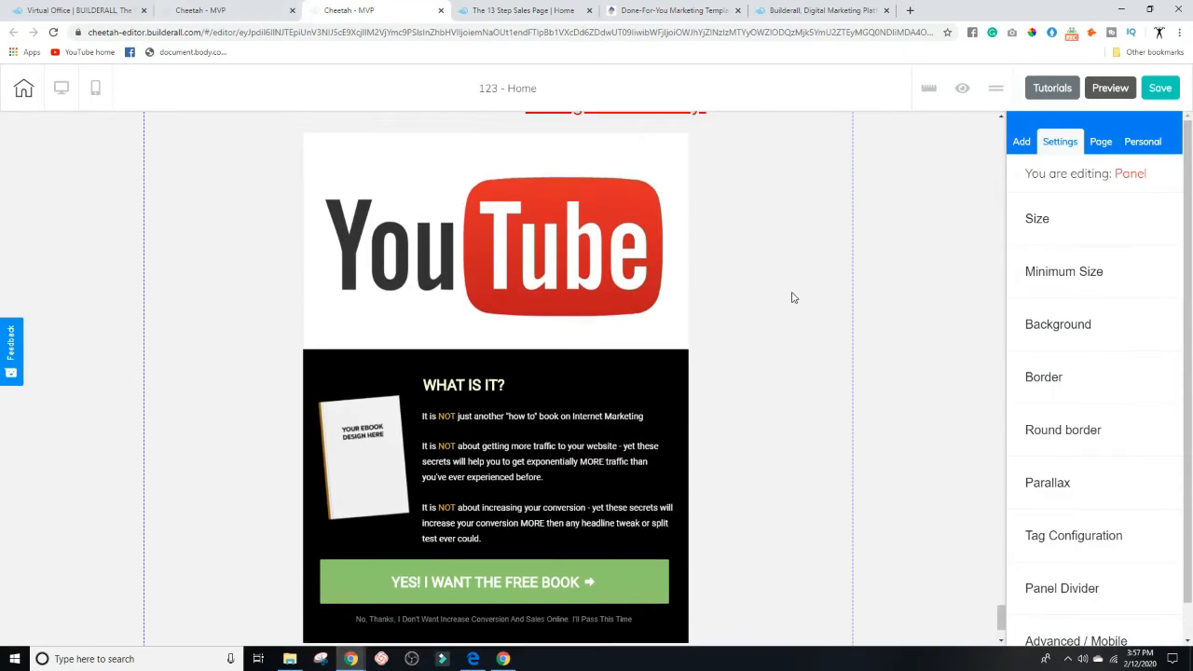
- View the one-time-only offer panel, revisit the Virtual Office, and switch to the Done-For-You Marketing Templates page
{"action": "scroll", "coordinate": [838, 307], "scroll_direction": "up", "scroll_amount": 3}
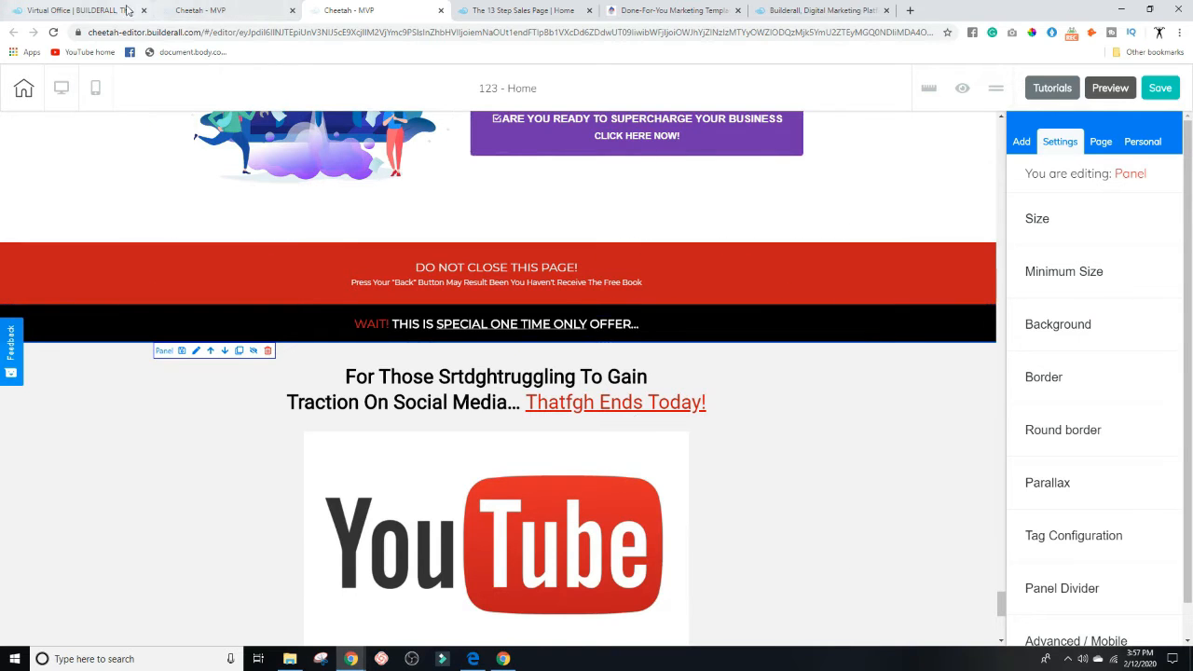
{"action": "left_click", "coordinate": [85, 10]}
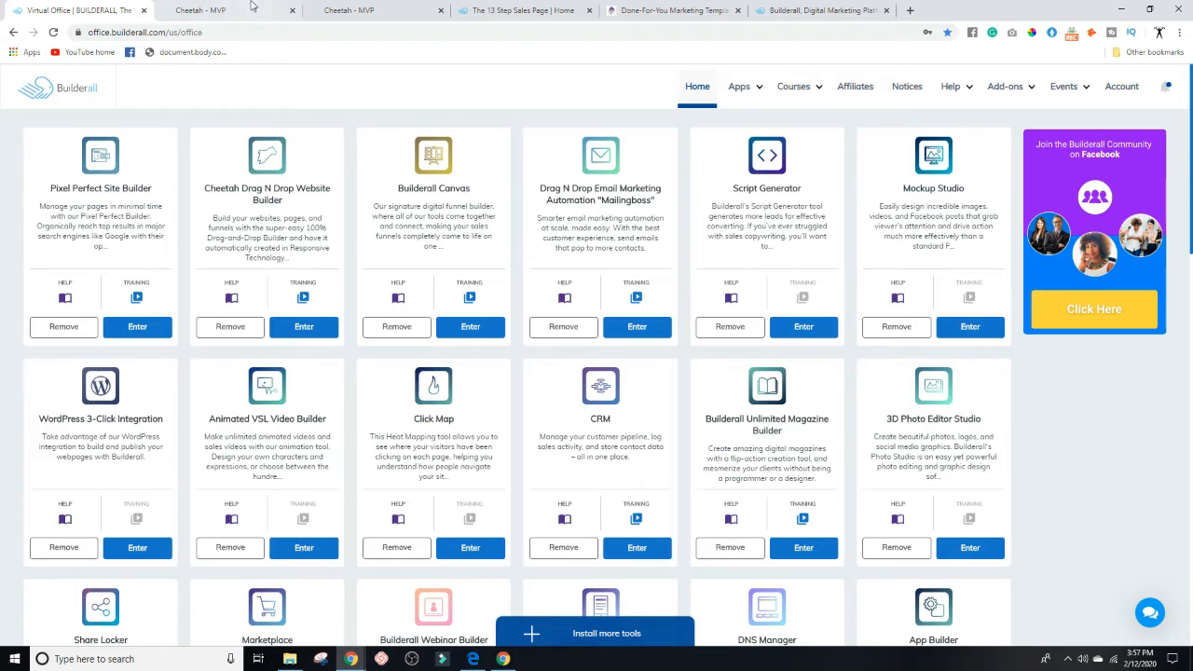
{"action": "left_click", "coordinate": [677, 10]}
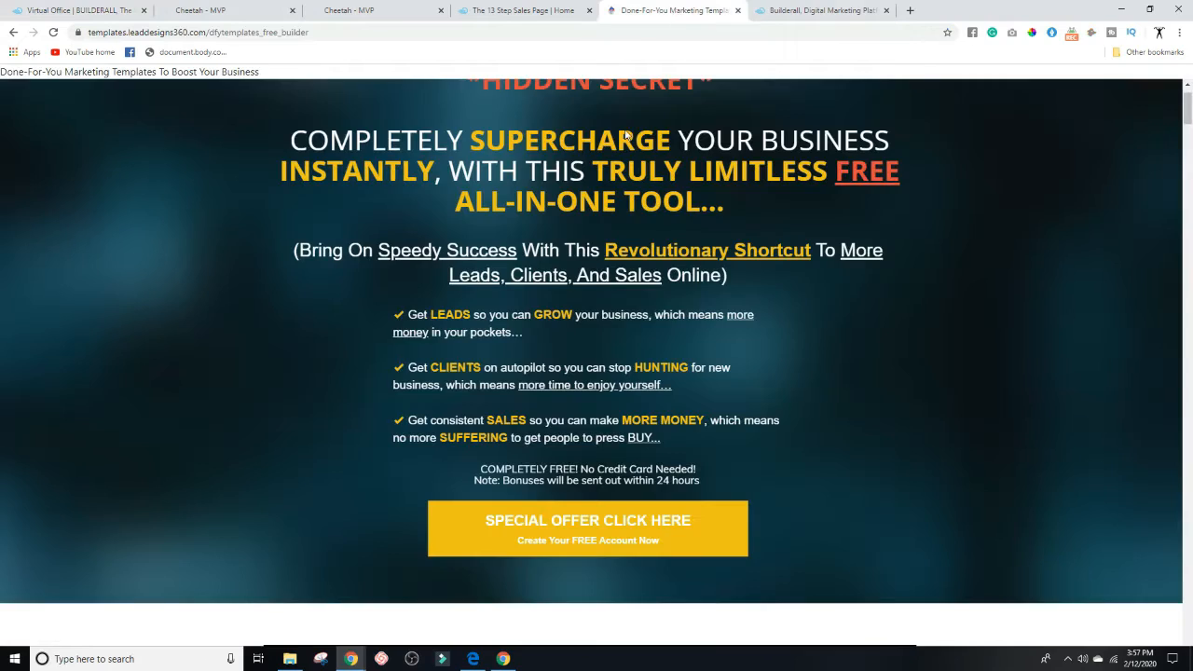
- Look through the Done-For-You Marketing Templates page's special offer, Business In A Box bonus list and pre-built templates section
{"action": "scroll", "coordinate": [930, 277], "scroll_direction": "down", "scroll_amount": 1}
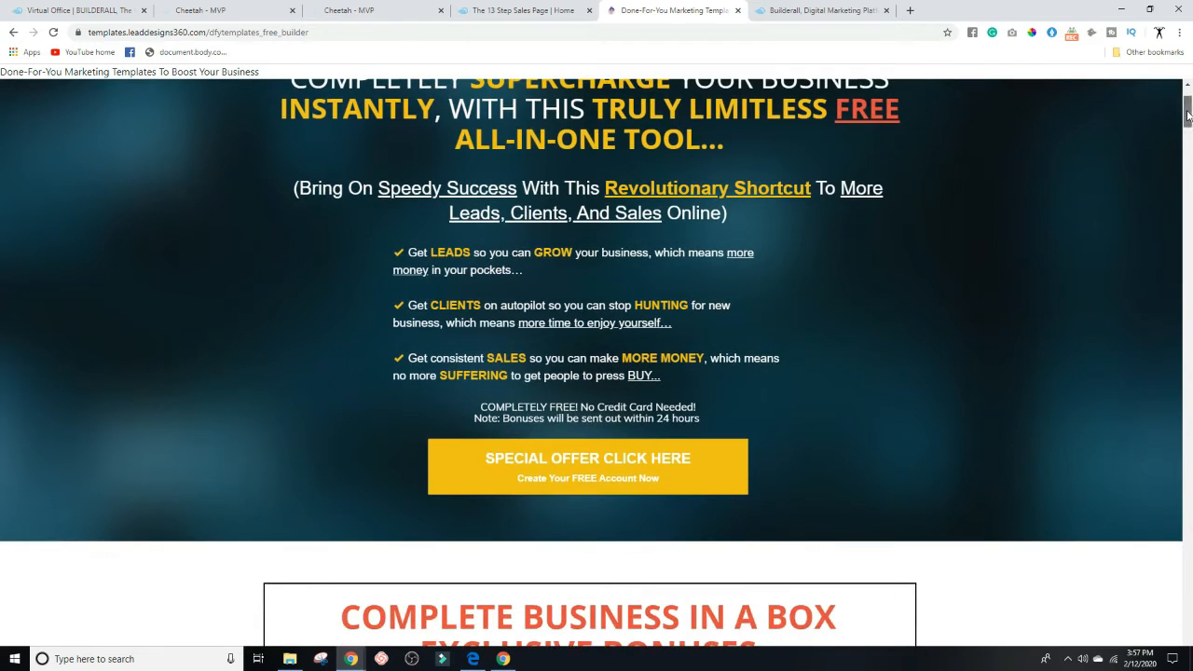
{"action": "scroll", "coordinate": [1188, 114], "scroll_direction": "down", "scroll_amount": 3}
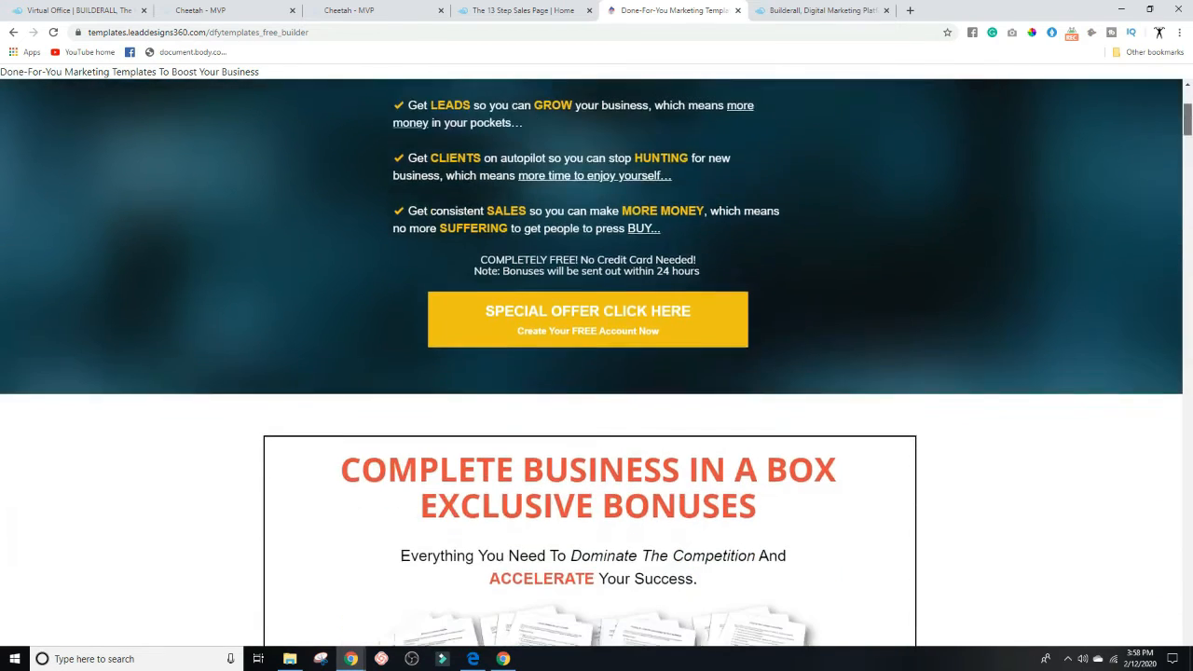
{"action": "scroll", "coordinate": [928, 285], "scroll_direction": "down", "scroll_amount": 4}
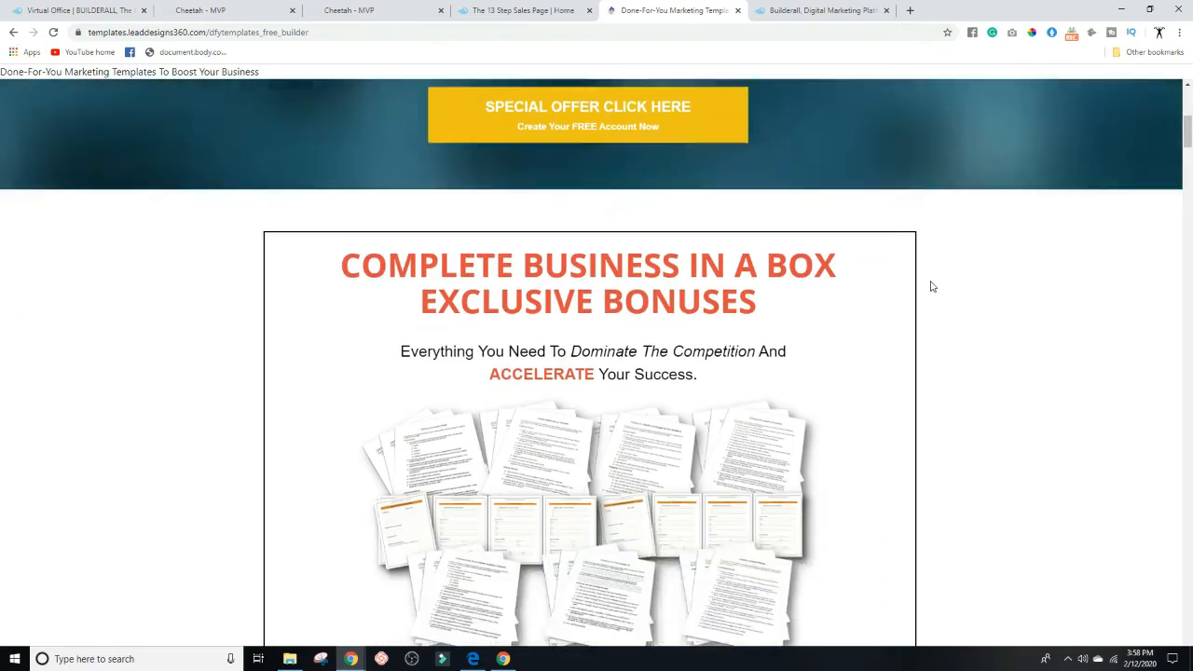
{"action": "scroll", "coordinate": [669, 328], "scroll_direction": "down", "scroll_amount": 3}
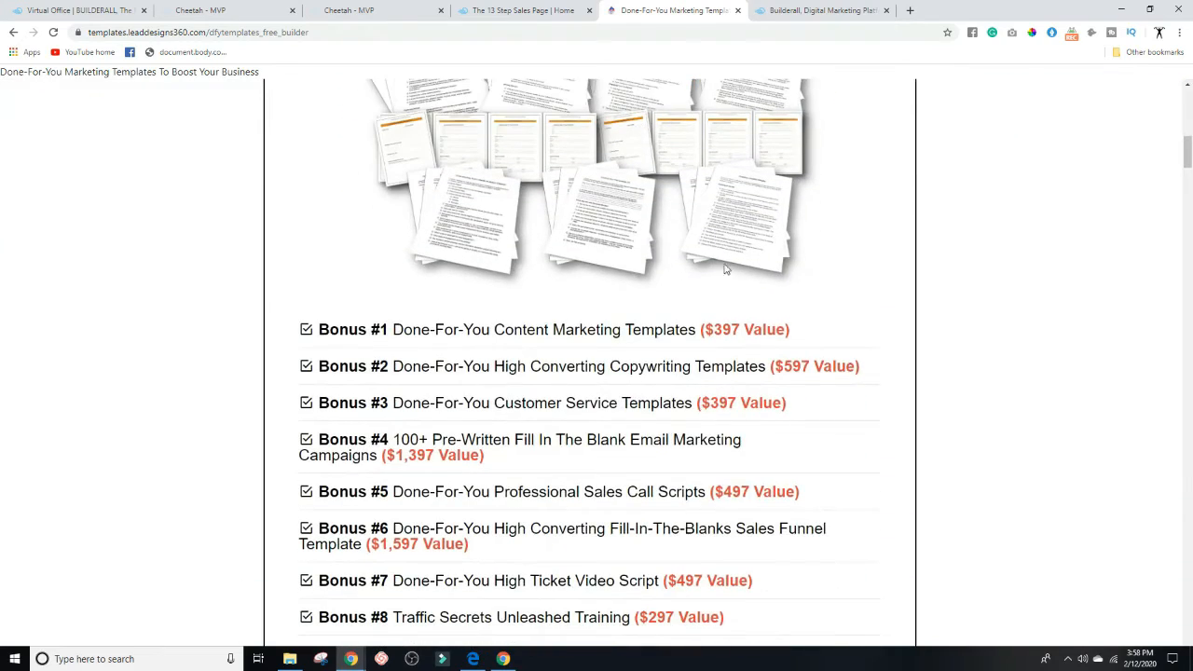
{"action": "scroll", "coordinate": [531, 383], "scroll_direction": "down", "scroll_amount": 20}
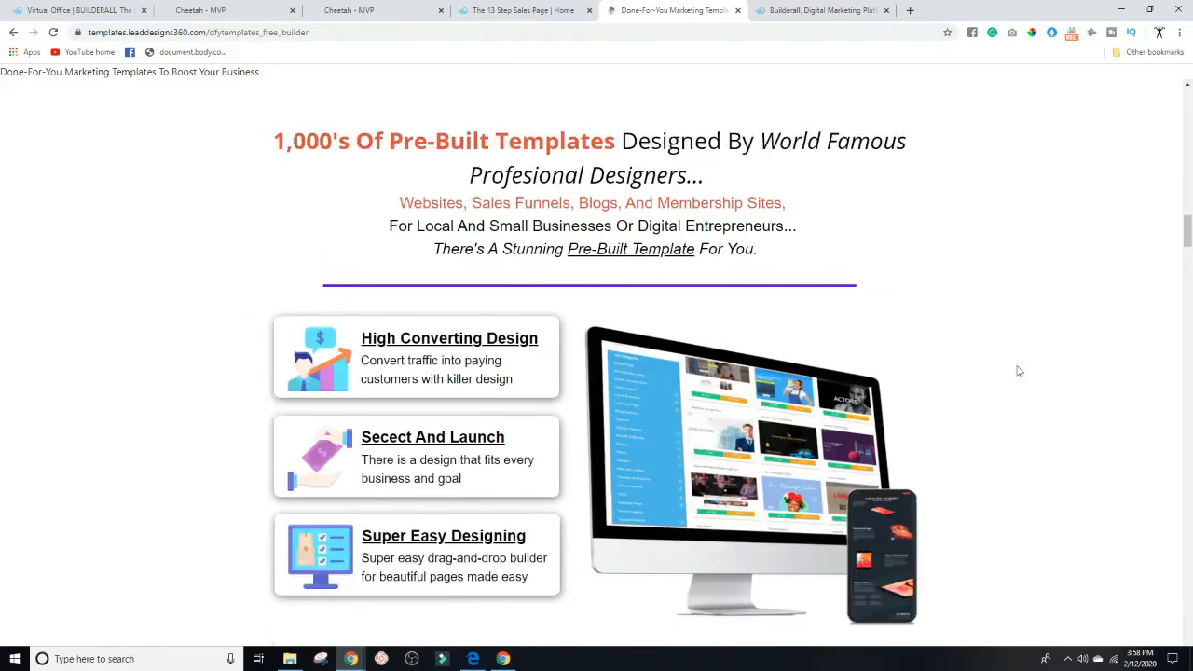
{"action": "scroll", "coordinate": [1132, 284], "scroll_direction": "down", "scroll_amount": 15}
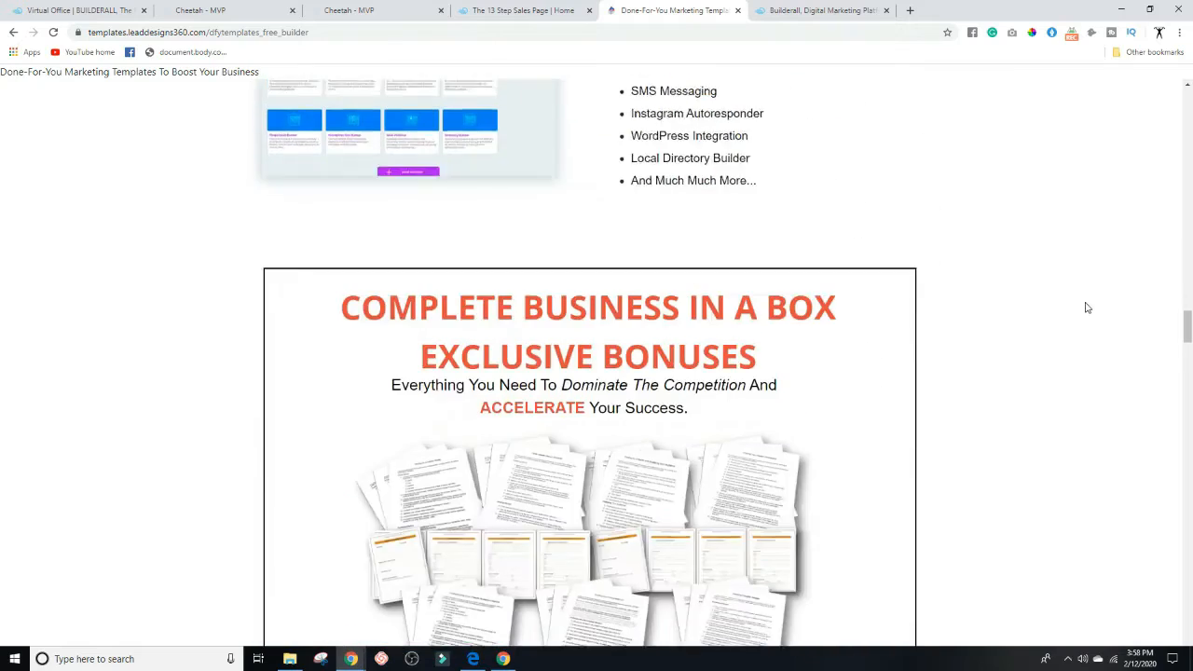
- View the Exclusive Bonuses section, covering the content marketing templates and the high converting copywriting templates
{"action": "left_click_drag", "start_coordinate": [1181, 326], "coordinate": [1185, 402]}
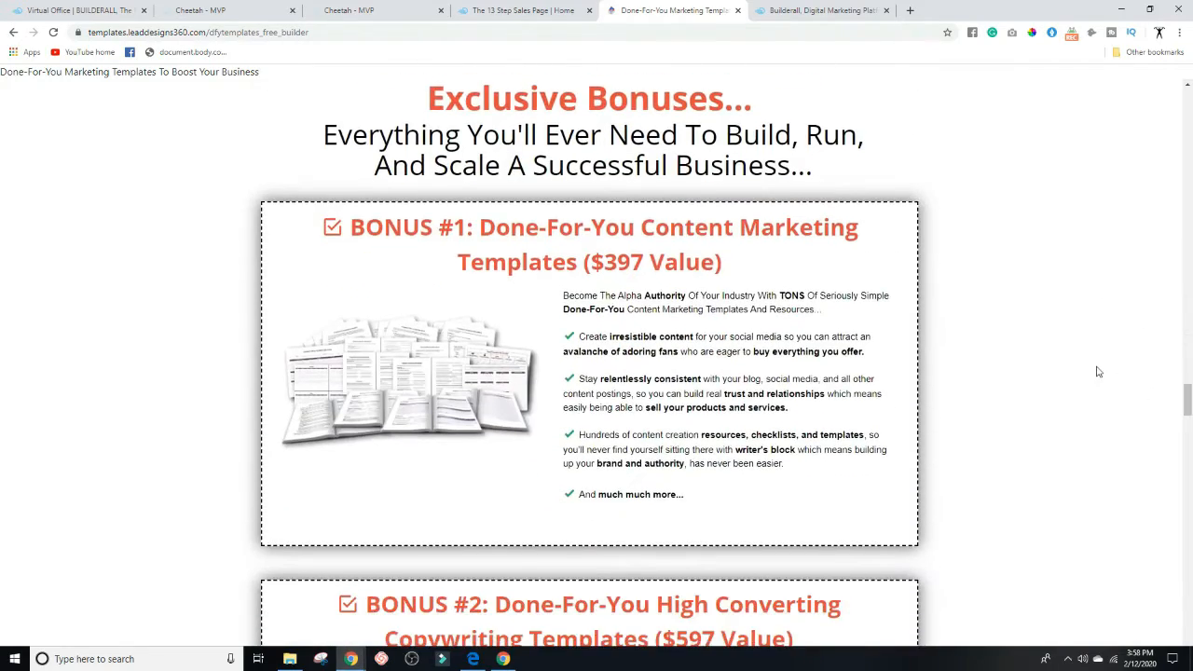
{"action": "scroll", "coordinate": [1024, 331], "scroll_direction": "down", "scroll_amount": 1}
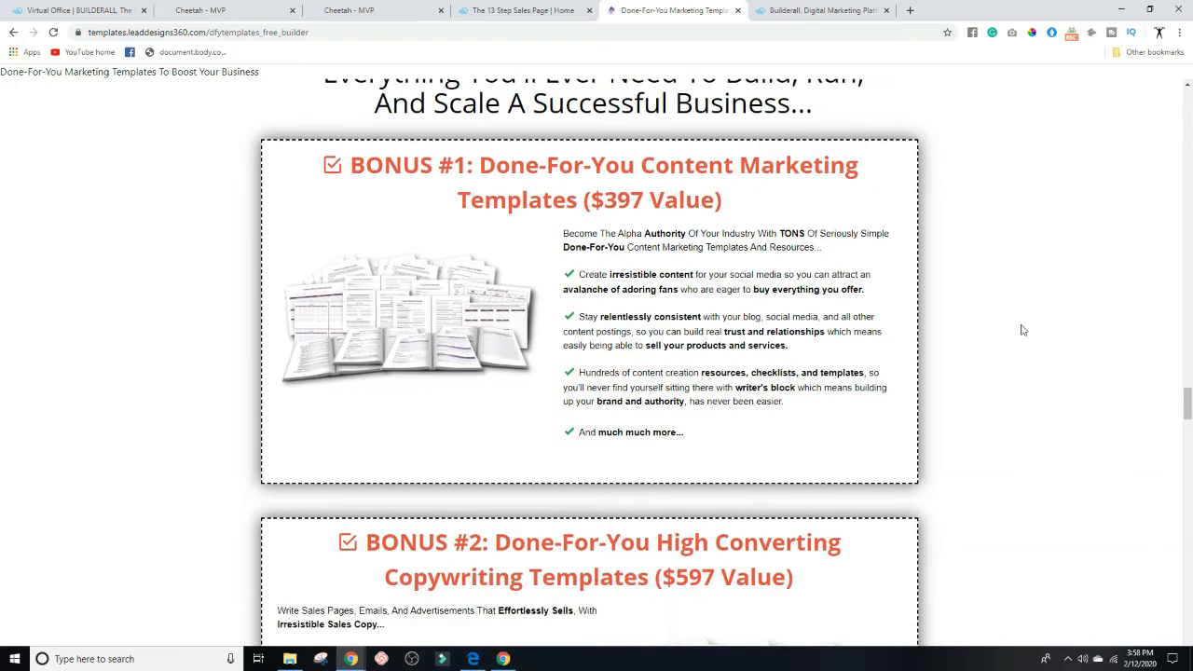
{"action": "scroll", "coordinate": [1016, 327], "scroll_direction": "down", "scroll_amount": 1}
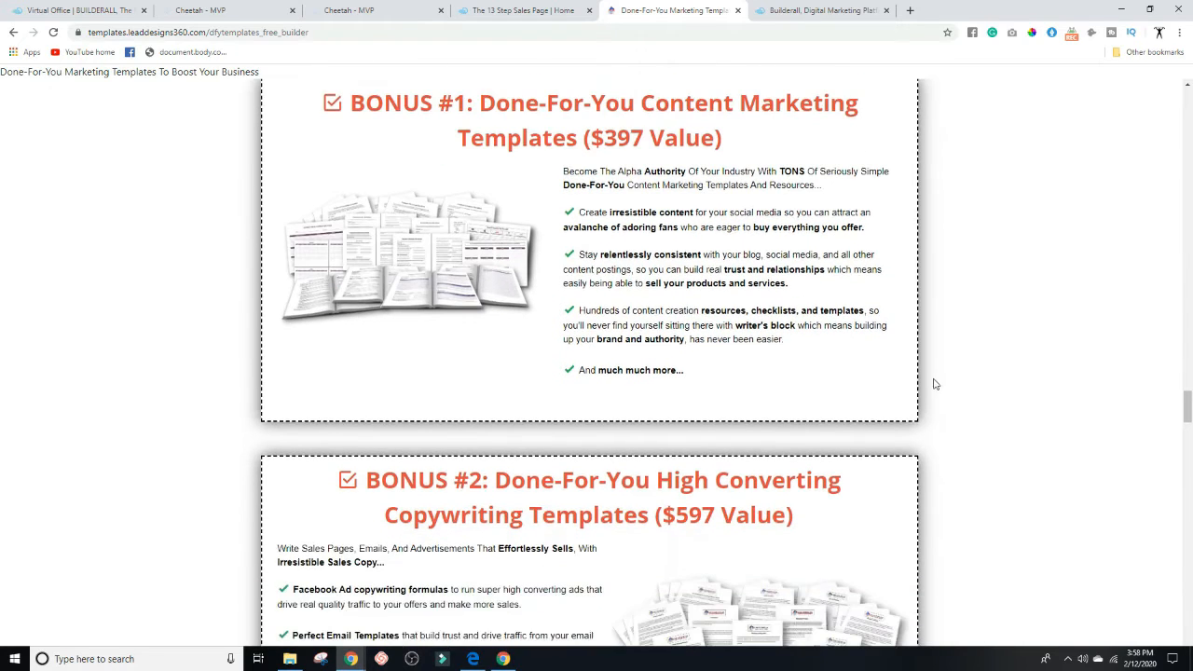
{"action": "scroll", "coordinate": [1039, 315], "scroll_direction": "down", "scroll_amount": 3}
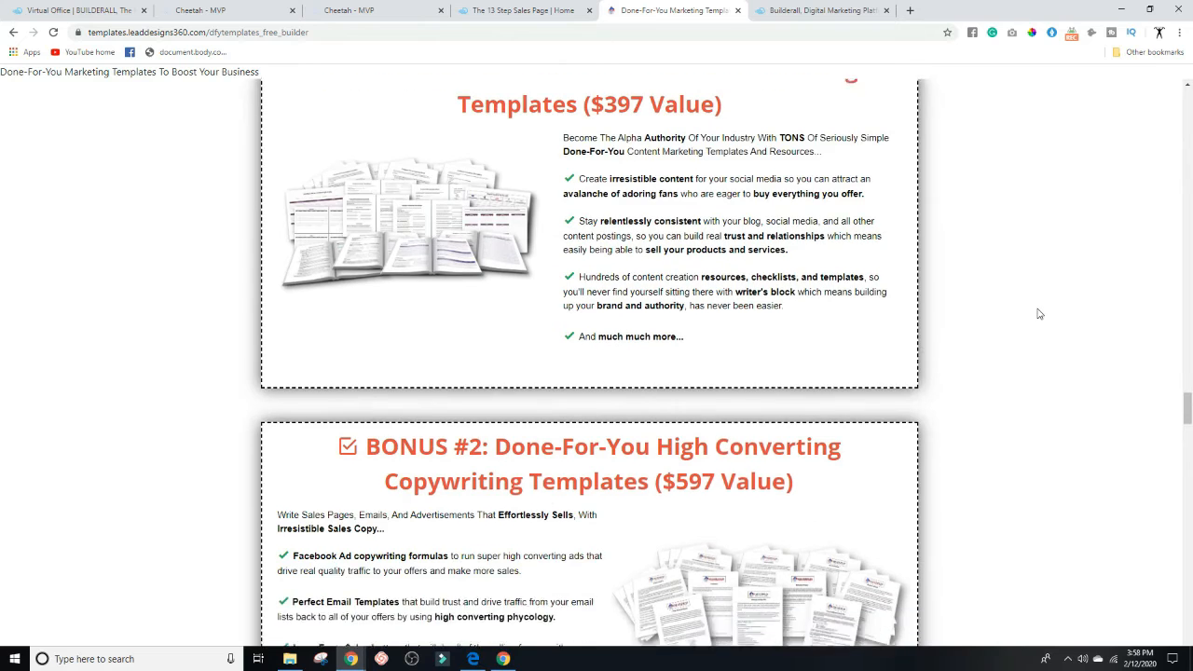
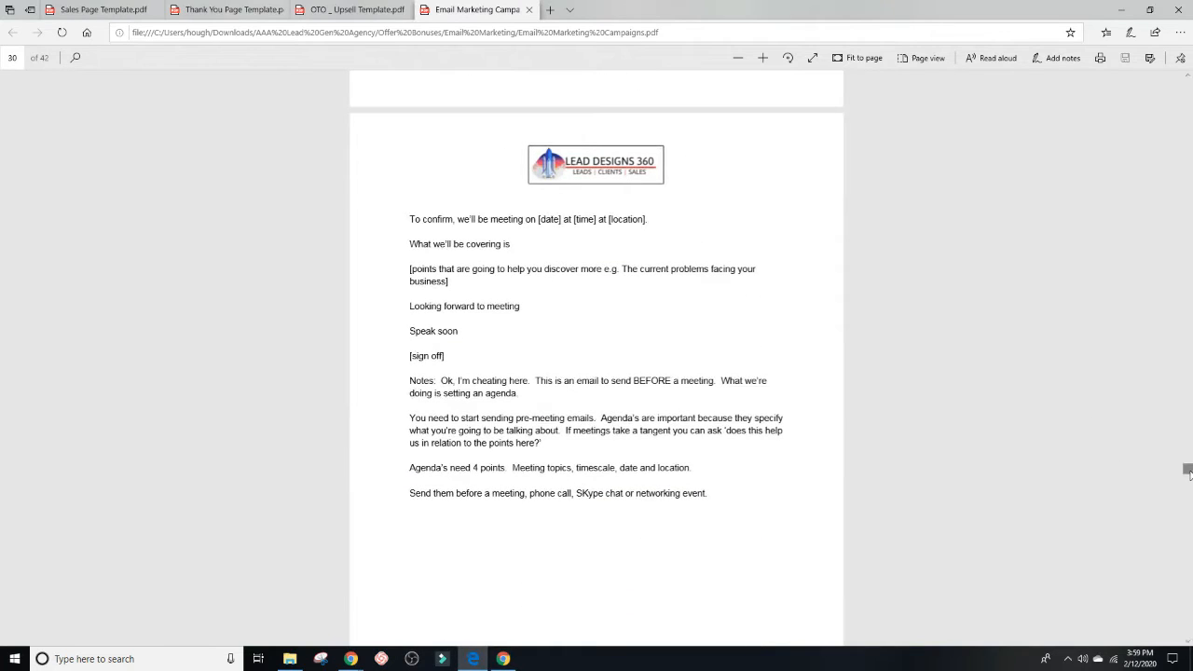
- Review the Email Marketing Campaigns and Cold Emails PDFs through the follow-up template, and minimize the PDF viewer
{"action": "left_click_drag", "start_coordinate": [1187, 471], "coordinate": [1150, 77]}
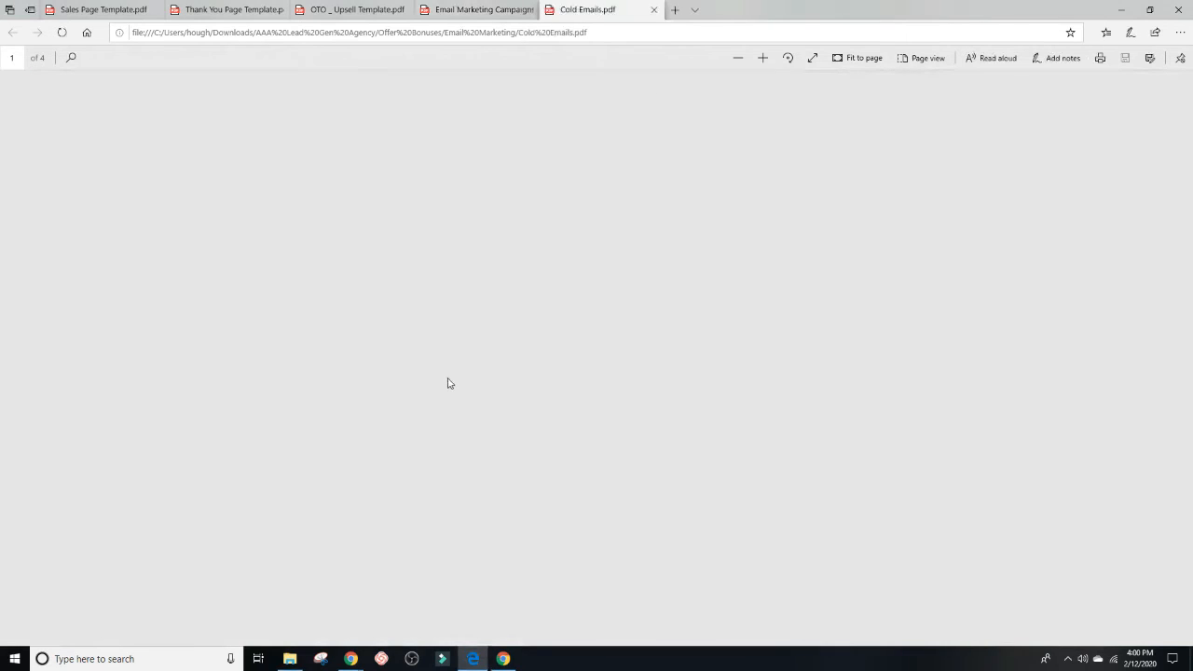
{"action": "scroll", "coordinate": [338, 303], "scroll_direction": "down", "scroll_amount": 7}
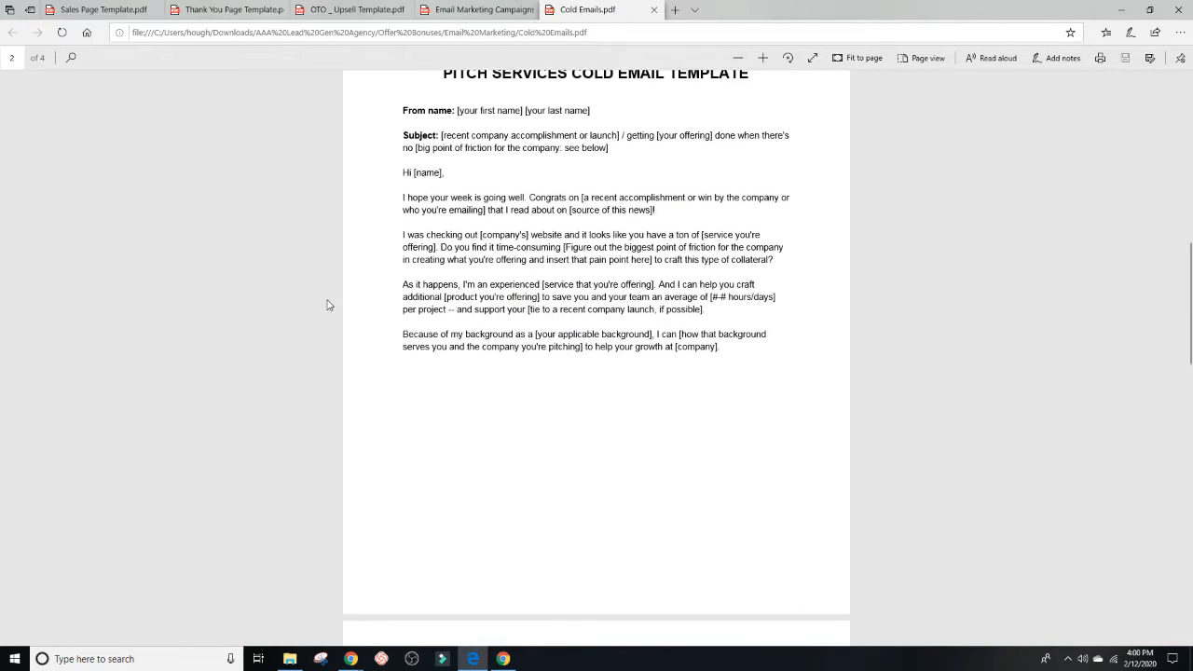
{"action": "scroll", "coordinate": [370, 276], "scroll_direction": "up", "scroll_amount": 2}
{"action": "scroll", "coordinate": [649, 277], "scroll_direction": "down", "scroll_amount": 10}
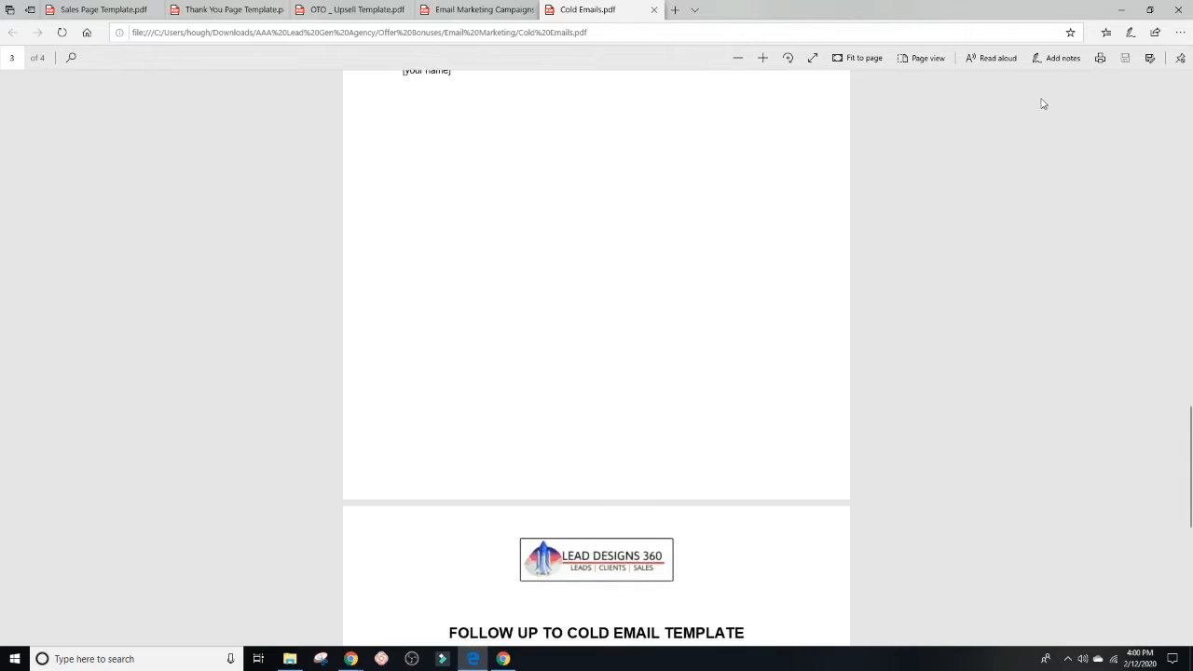
{"action": "scroll", "coordinate": [891, 208], "scroll_direction": "down", "scroll_amount": 5}
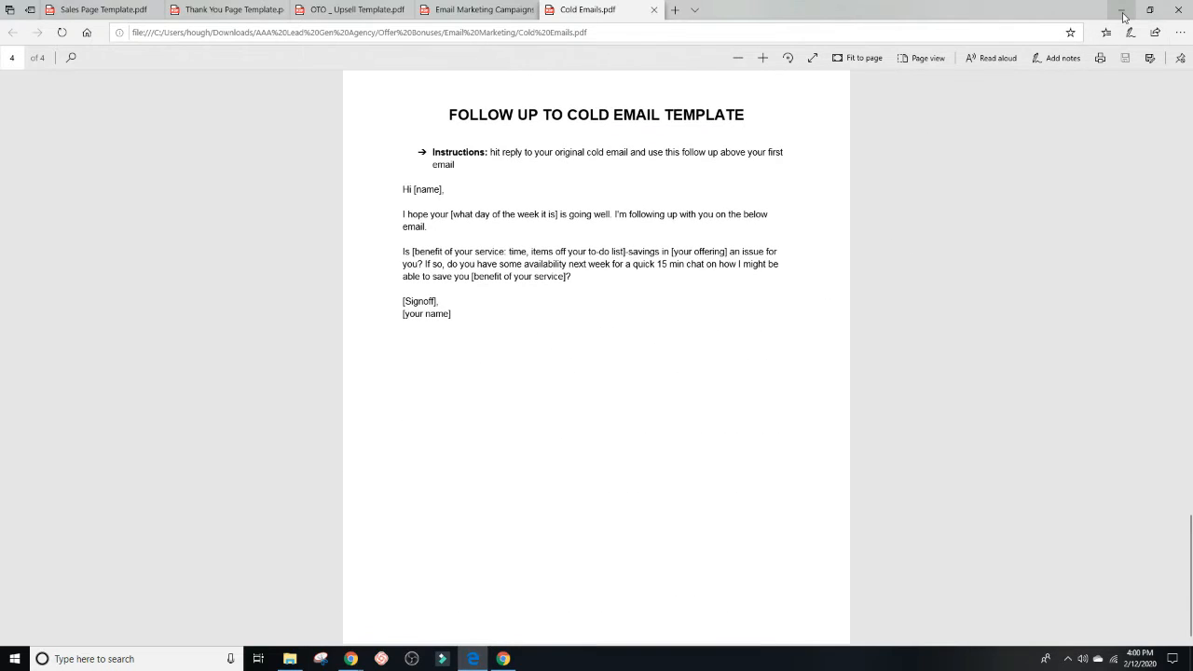
{"action": "left_click", "coordinate": [1121, 11]}
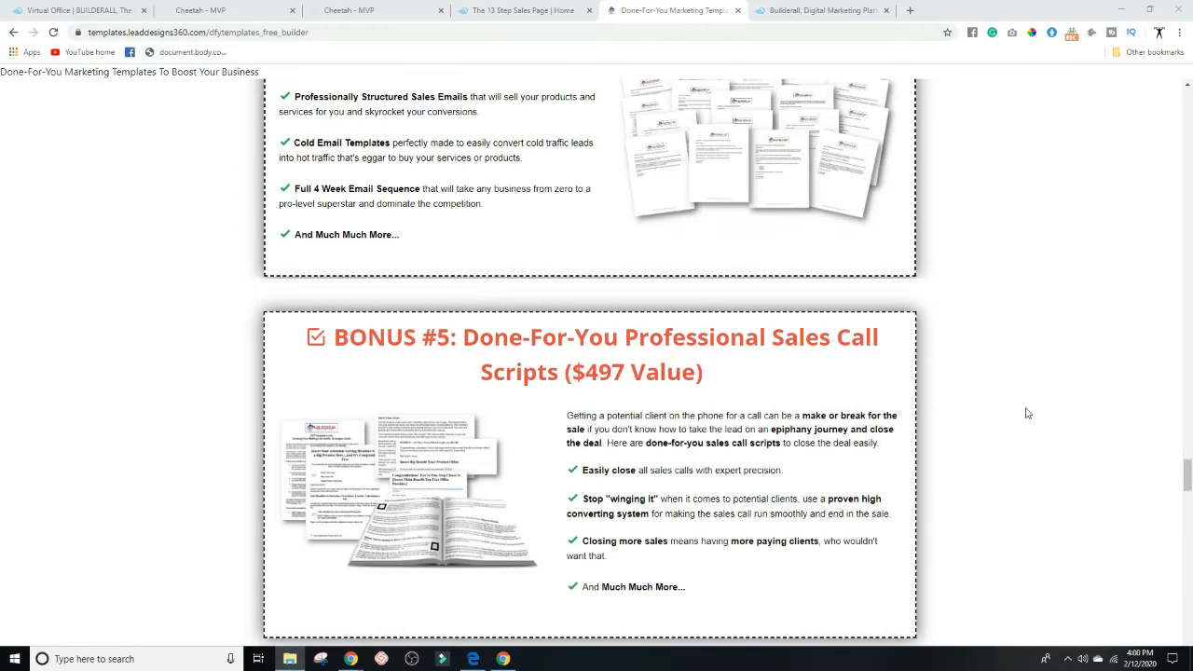
- Examine Bonus #5 on sales call scripts and Bonus #6 on the fill-in-the-blank sales funnel template
{"action": "scroll", "coordinate": [987, 359], "scroll_direction": "down", "scroll_amount": 1}
{"action": "scroll", "coordinate": [969, 353], "scroll_direction": "down", "scroll_amount": 3}
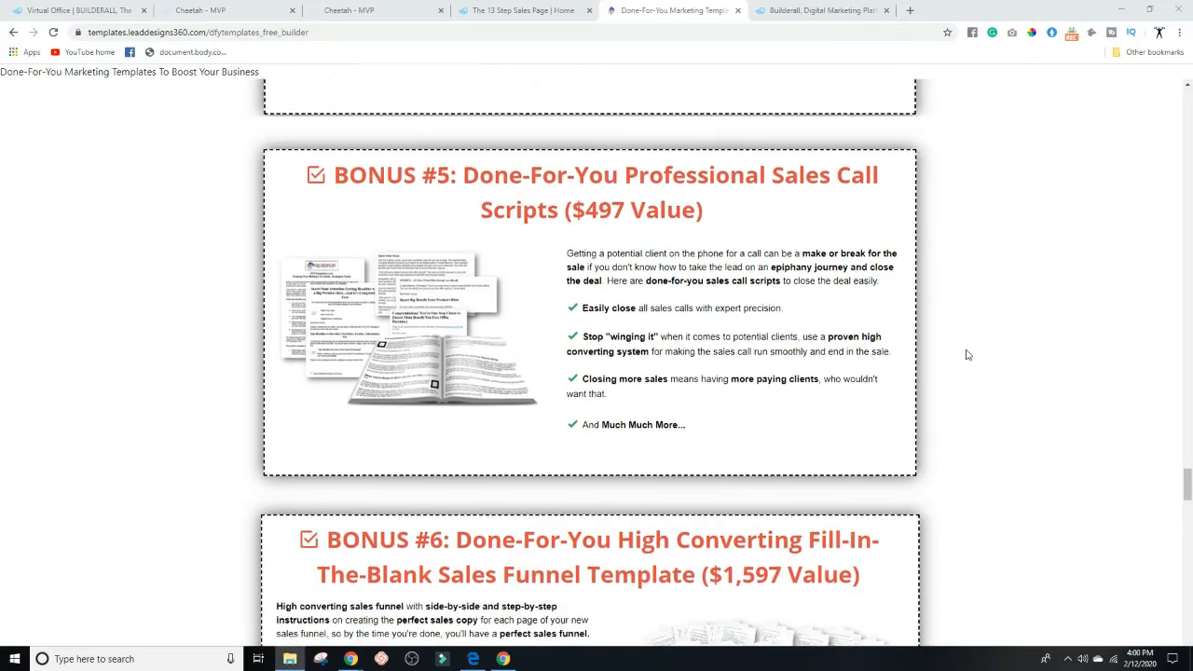
{"action": "scroll", "coordinate": [966, 354], "scroll_direction": "down", "scroll_amount": 1}
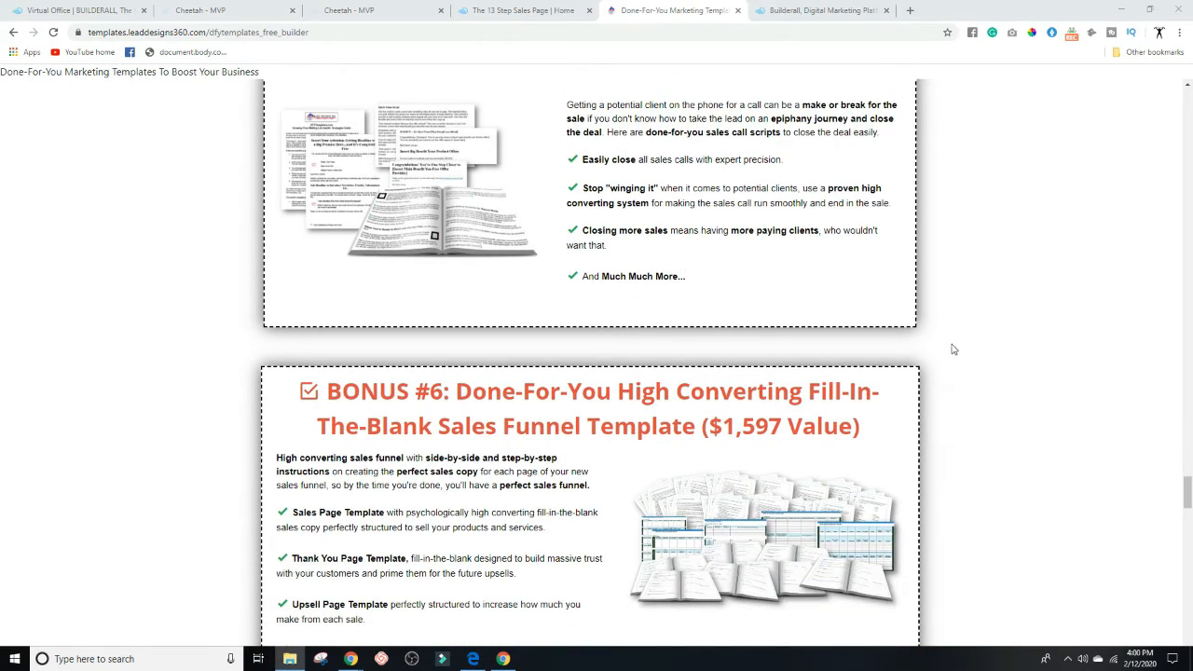
{"action": "scroll", "coordinate": [952, 350], "scroll_direction": "down", "scroll_amount": 4}
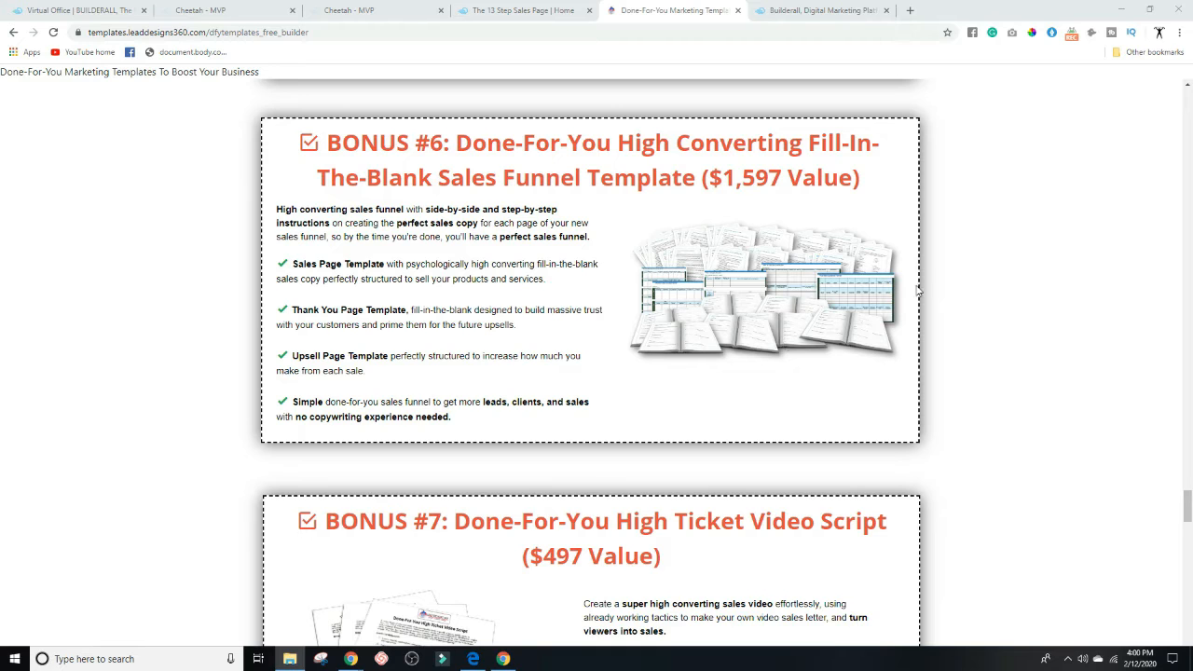
{"action": "scroll", "coordinate": [1006, 279], "scroll_direction": "down", "scroll_amount": 2}
{"action": "scroll", "coordinate": [987, 251], "scroll_direction": "up", "scroll_amount": 2}
- Switch to the published 13 Step Sales Page and examine its opening headline and first sections
{"action": "left_click", "coordinate": [458, 9]}
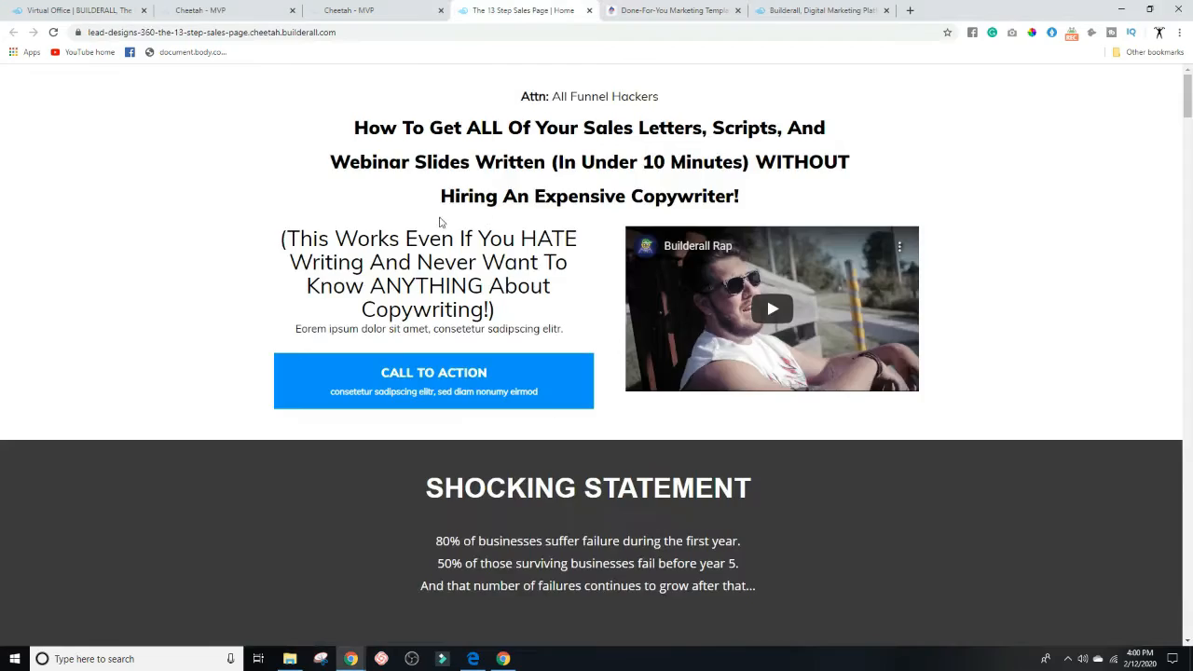
{"action": "scroll", "coordinate": [1114, 149], "scroll_direction": "down", "scroll_amount": 10}
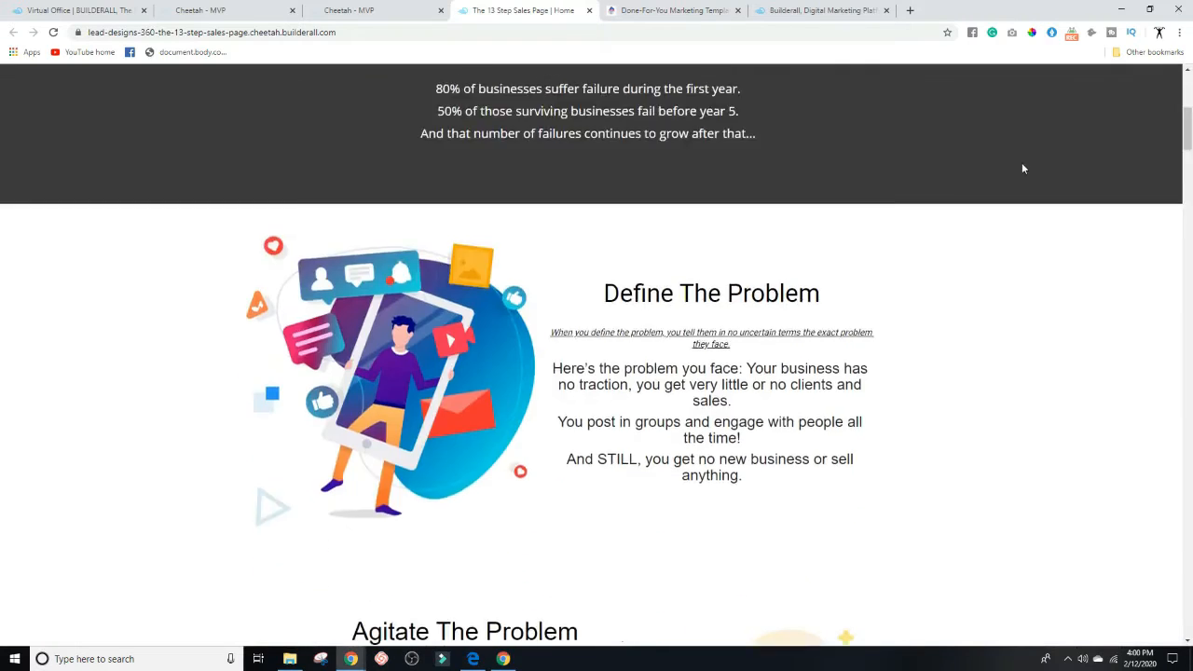
{"action": "scroll", "coordinate": [976, 175], "scroll_direction": "up", "scroll_amount": 10}
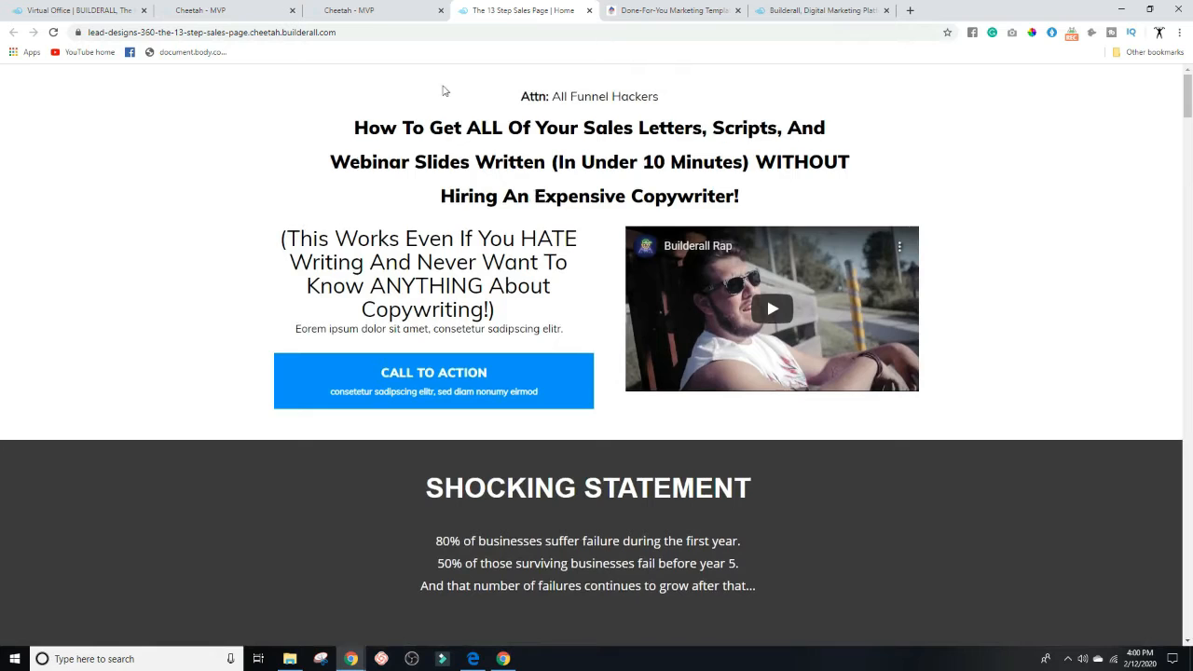
{"action": "left_click_drag", "start_coordinate": [476, 130], "coordinate": [564, 128]}
{"action": "left_click", "coordinate": [648, 164]}
- Review the 13 Step Sales Page from the Shocking Statement through the problem and solution sections to the closing P.S
{"action": "scroll", "coordinate": [525, 434], "scroll_direction": "down", "scroll_amount": 2}
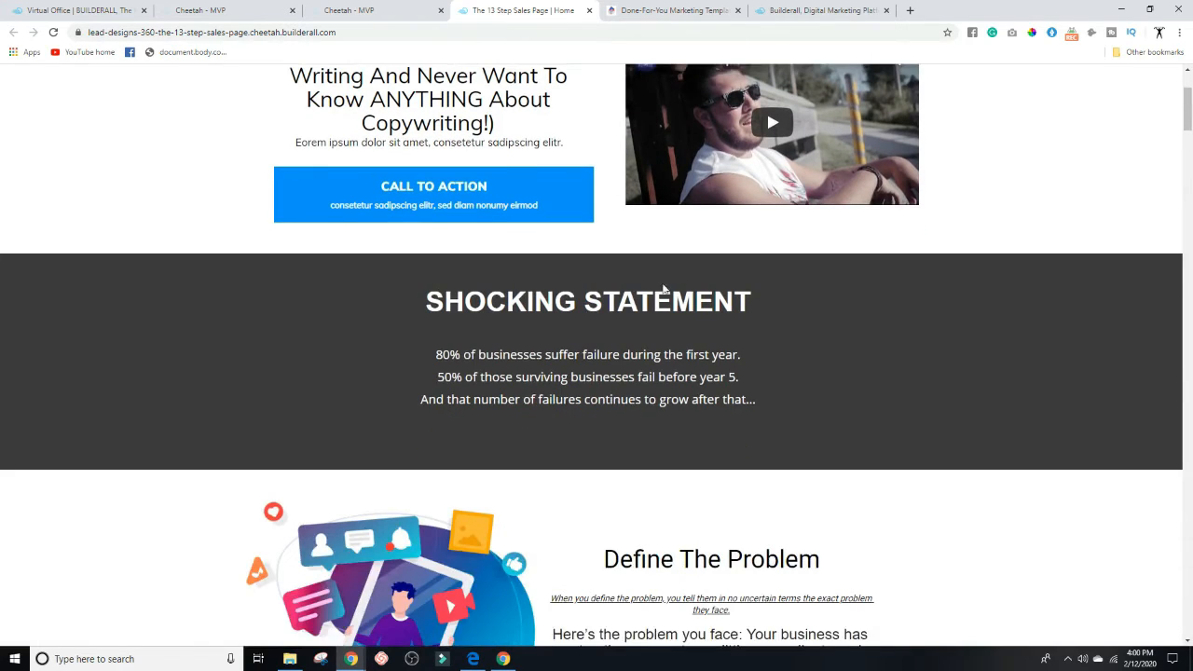
{"action": "scroll", "coordinate": [732, 309], "scroll_direction": "down", "scroll_amount": 4}
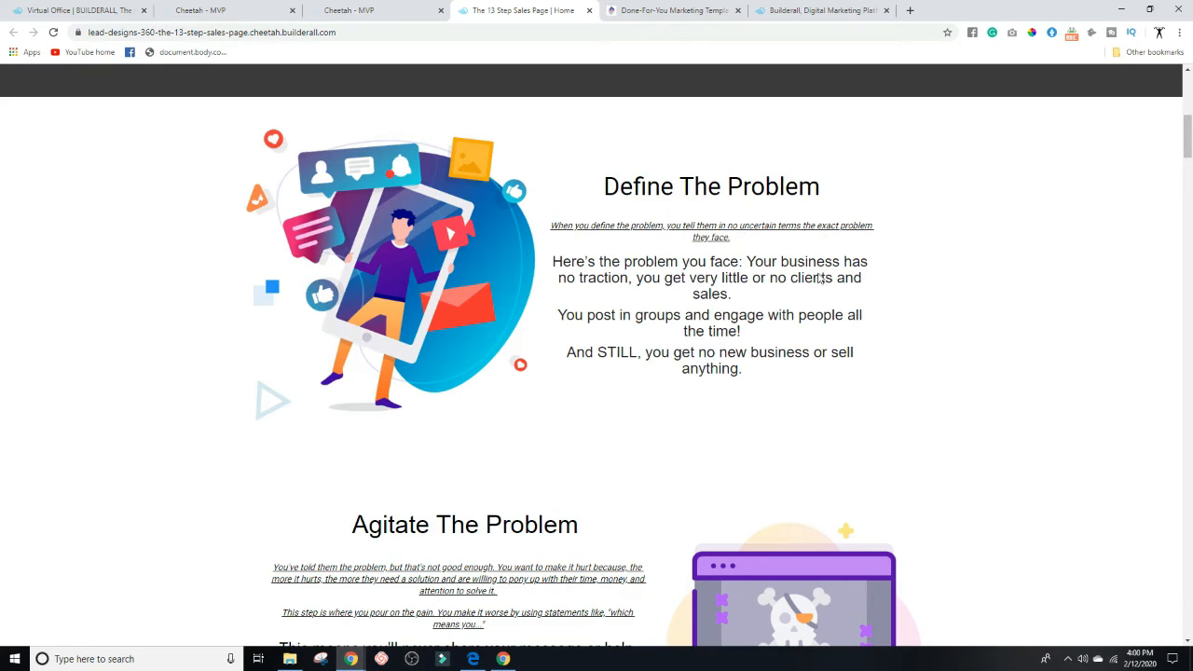
{"action": "scroll", "coordinate": [821, 279], "scroll_direction": "down", "scroll_amount": 2}
{"action": "scroll", "coordinate": [938, 258], "scroll_direction": "down", "scroll_amount": 8}
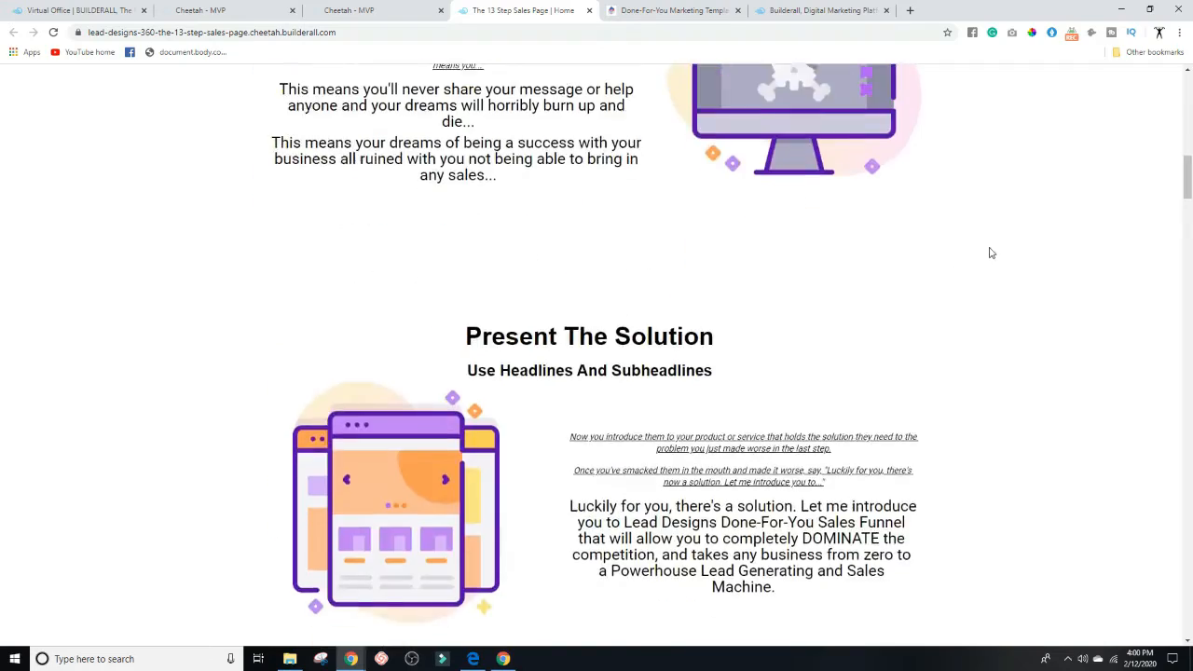
{"action": "left_click_drag", "start_coordinate": [1187, 205], "coordinate": [1182, 569]}
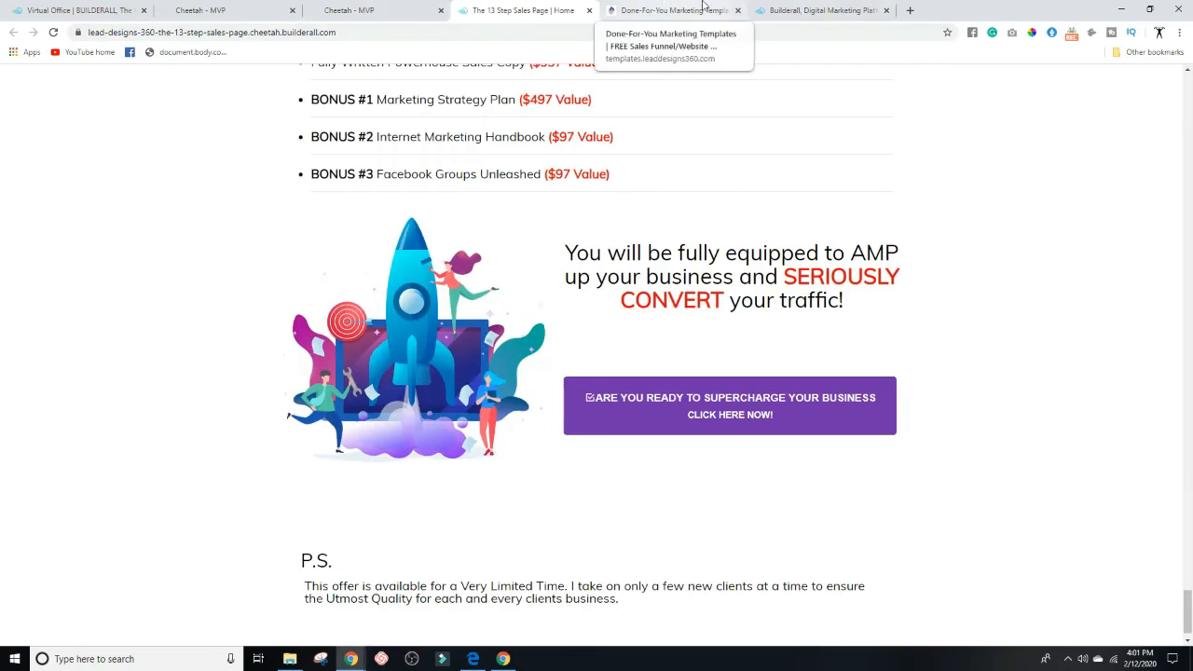
- Return to the Done-For-You Marketing Templates page and examine Bonuses #7 to #9 and the start of the guarantee
{"action": "left_click", "coordinate": [373, 10]}
{"action": "left_click", "coordinate": [687, 9]}
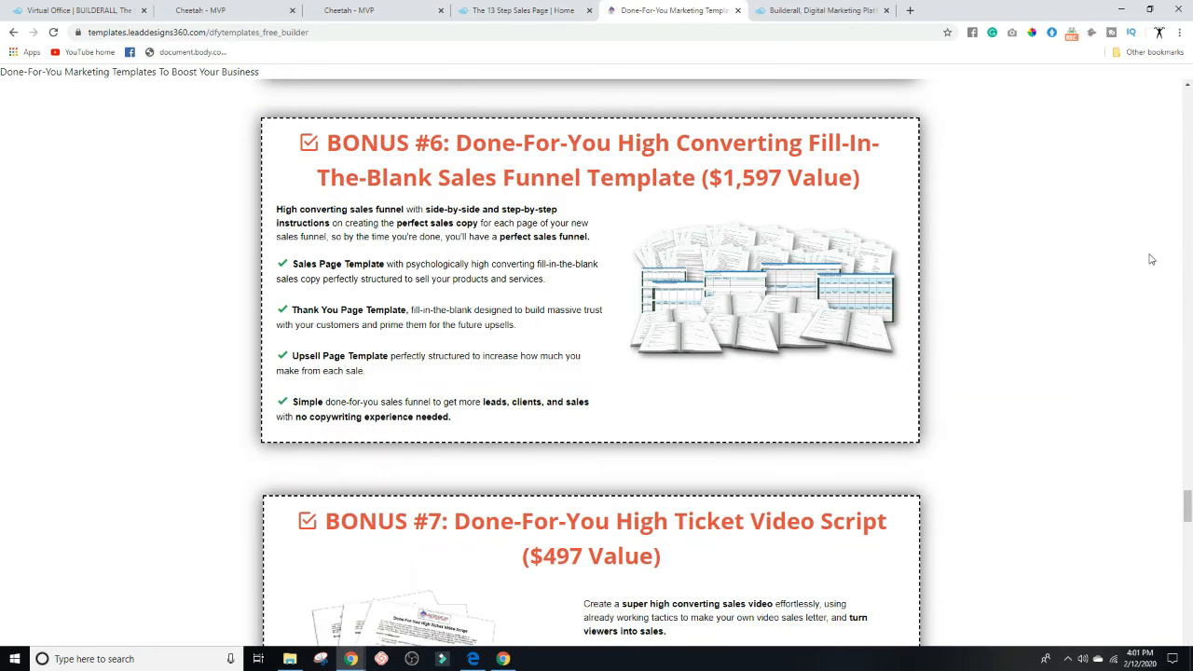
{"action": "left_click_drag", "start_coordinate": [1181, 499], "coordinate": [1181, 519]}
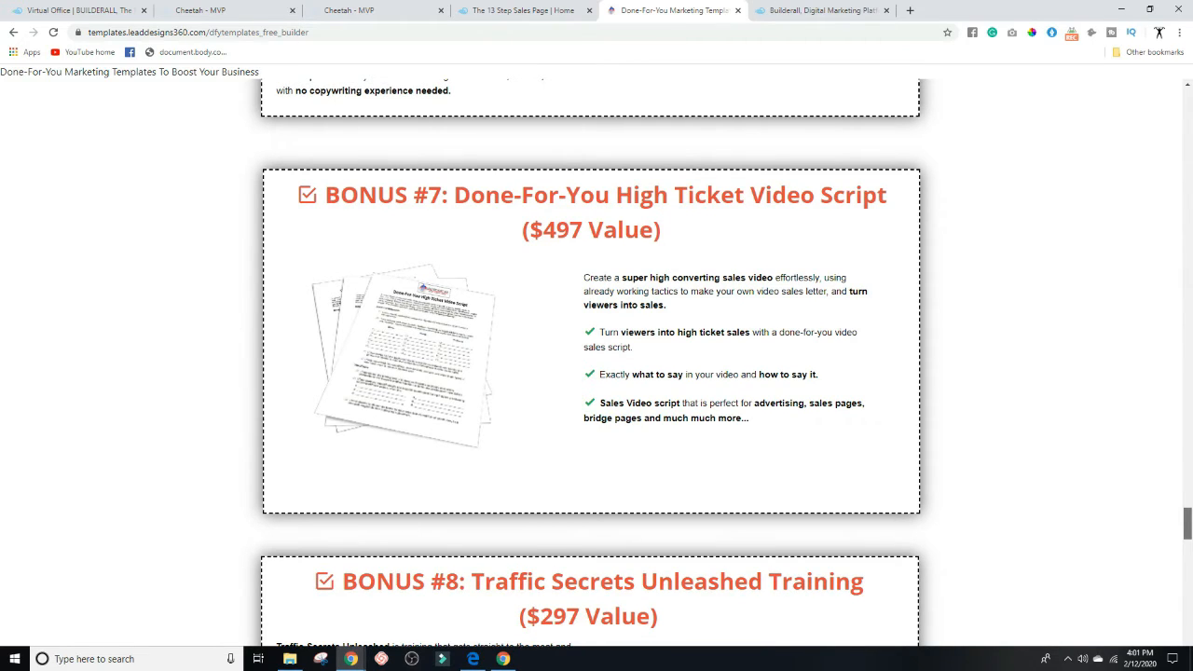
{"action": "left_click_drag", "start_coordinate": [1182, 519], "coordinate": [1181, 553]}
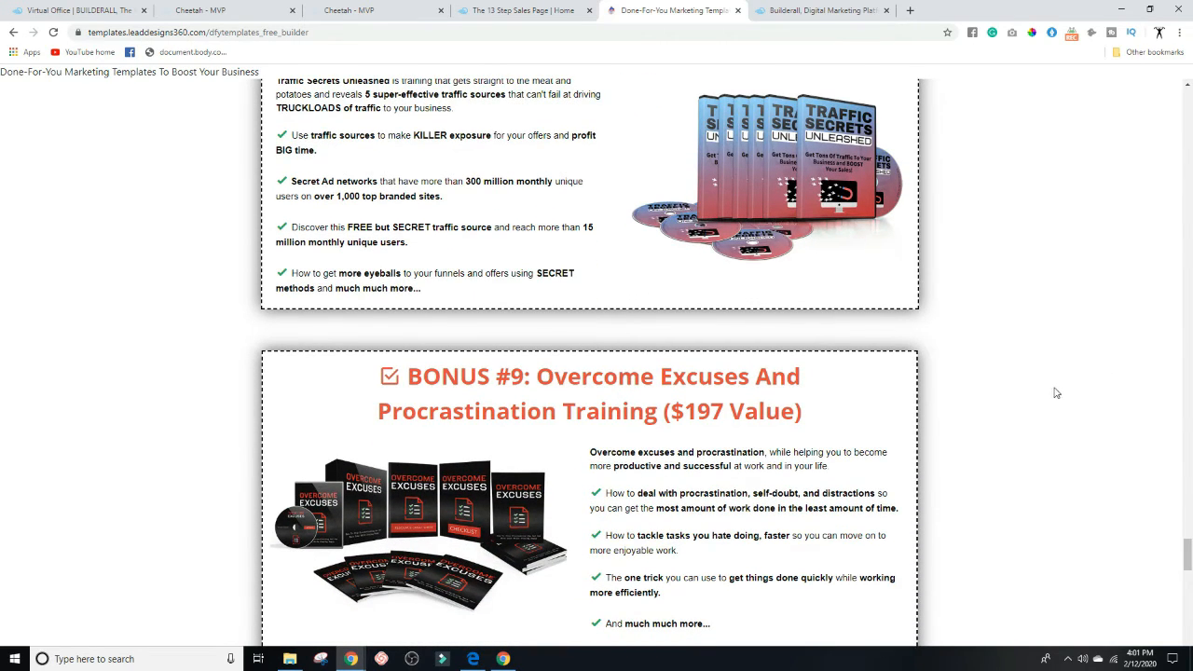
{"action": "scroll", "coordinate": [1056, 393], "scroll_direction": "down", "scroll_amount": 5}
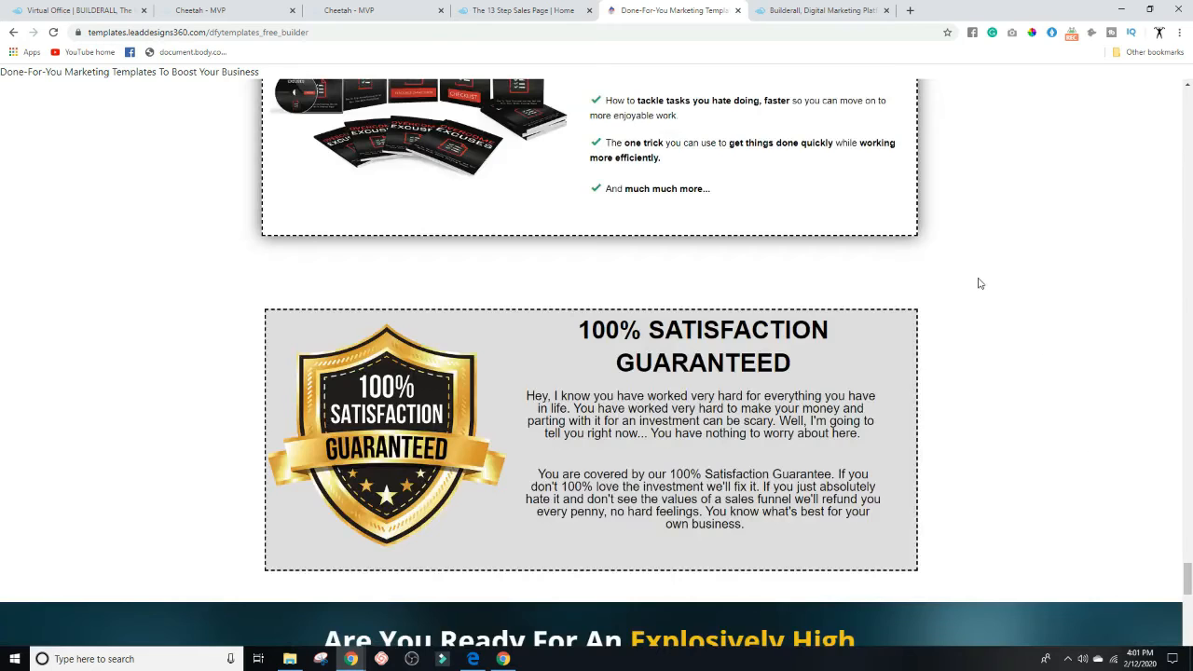
{"action": "scroll", "coordinate": [980, 279], "scroll_direction": "up", "scroll_amount": 2}
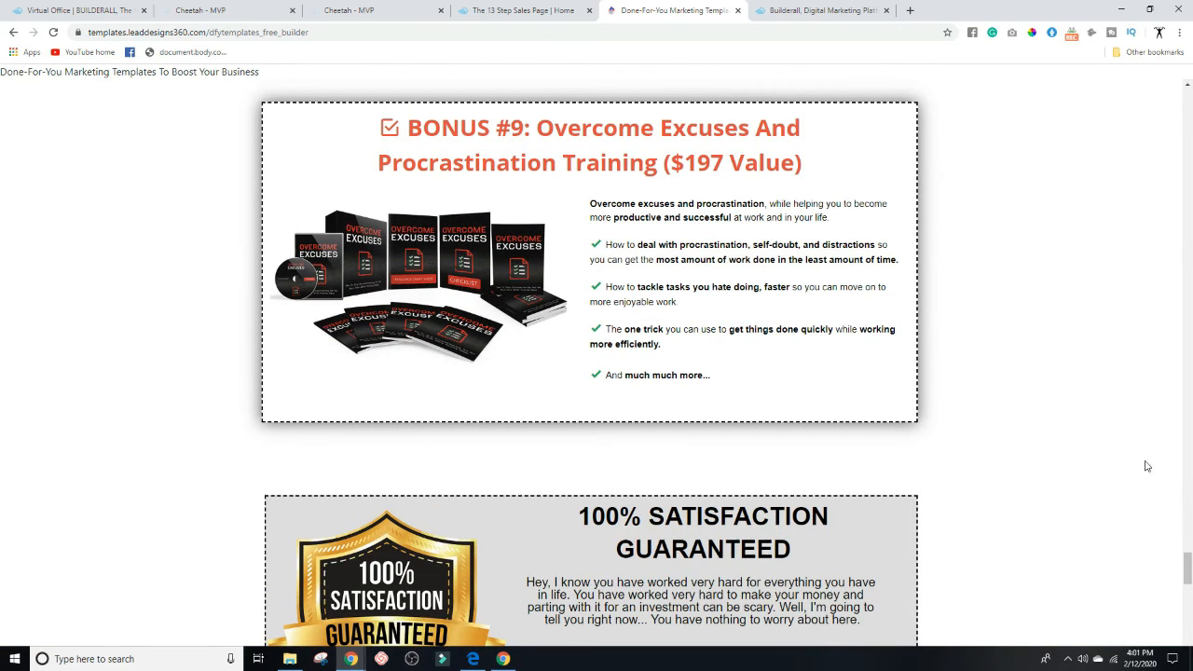
- View the 100% Satisfaction Guaranteed panel and the bonus recap below it
{"action": "left_click_drag", "start_coordinate": [1186, 563], "coordinate": [1188, 589]}
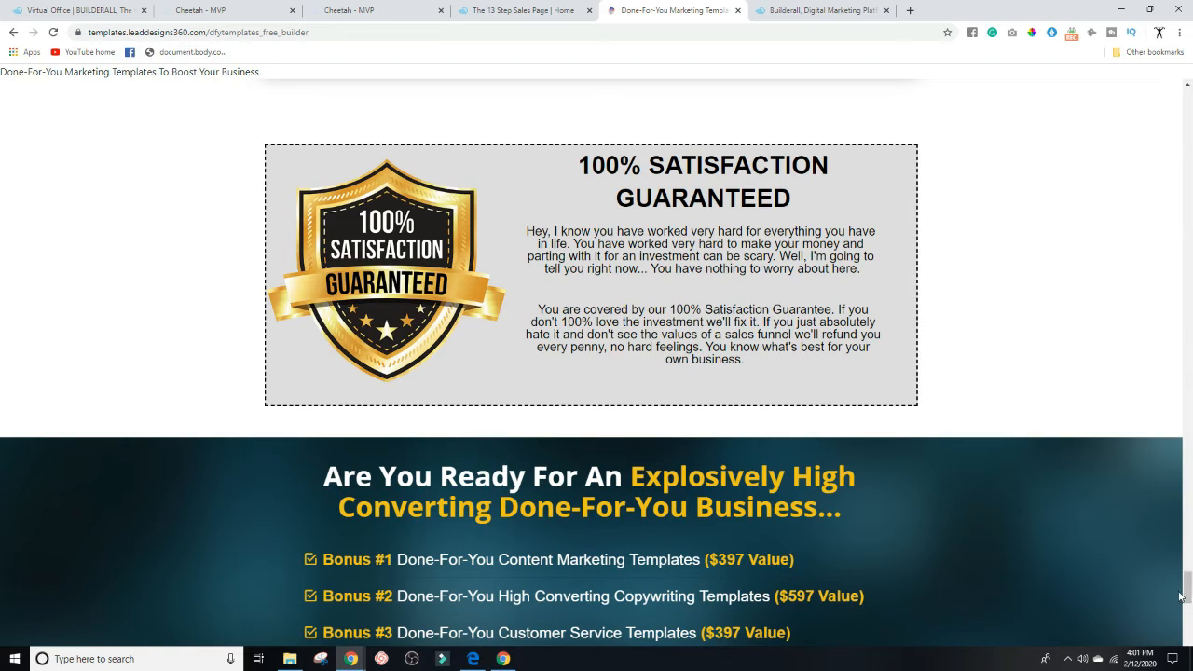
{"action": "left_click_drag", "start_coordinate": [1188, 587], "coordinate": [1188, 592]}
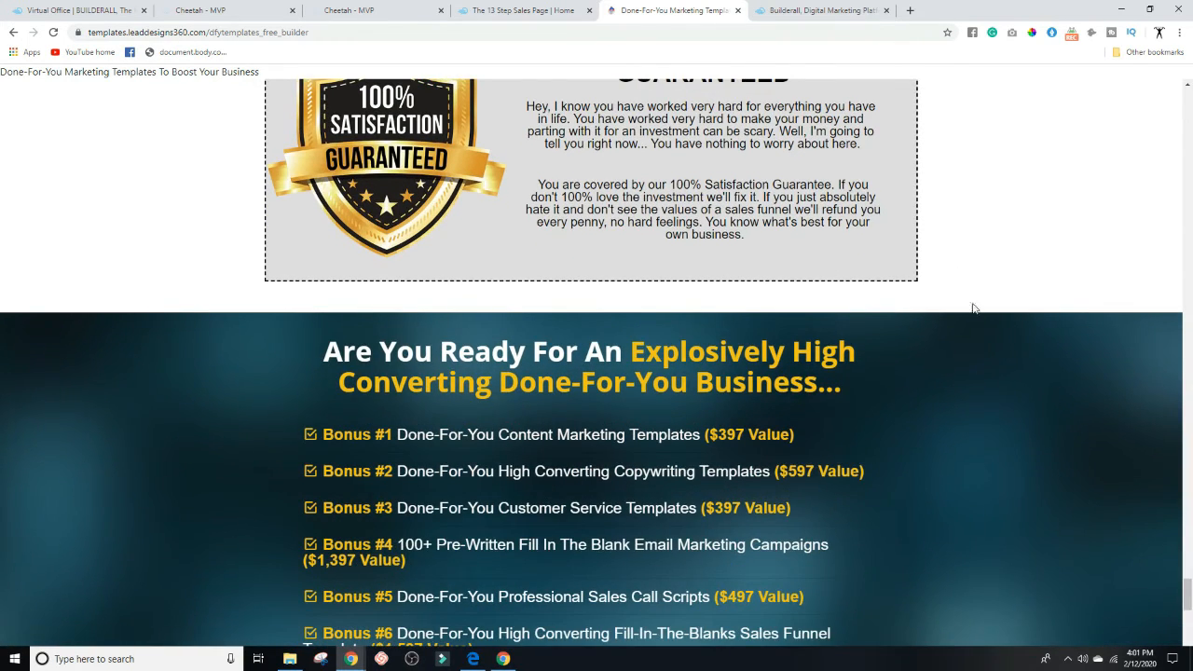
{"action": "scroll", "coordinate": [972, 308], "scroll_direction": "up", "scroll_amount": 2}
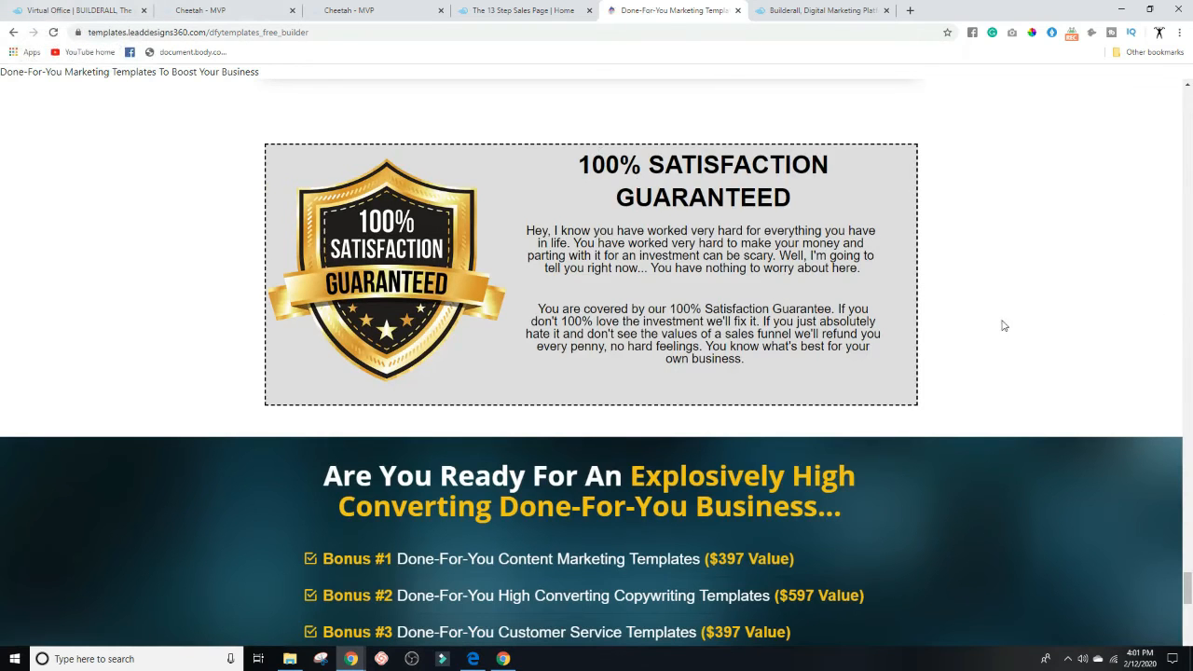
{"action": "scroll", "coordinate": [995, 321], "scroll_direction": "down", "scroll_amount": 2}
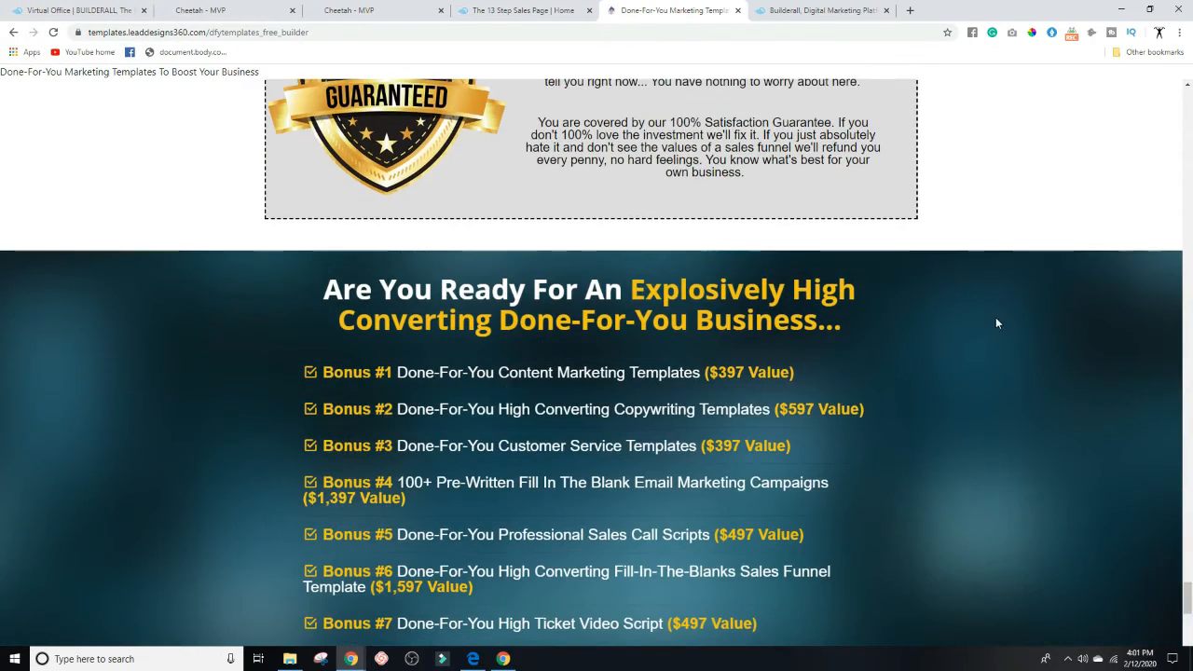
- Examine the bonus recap list and the call-to-action section above the P.S. on the Done-For-You Marketing Templates page
{"action": "scroll", "coordinate": [989, 326], "scroll_direction": "down", "scroll_amount": 1}
{"action": "scroll", "coordinate": [988, 331], "scroll_direction": "down", "scroll_amount": 4}
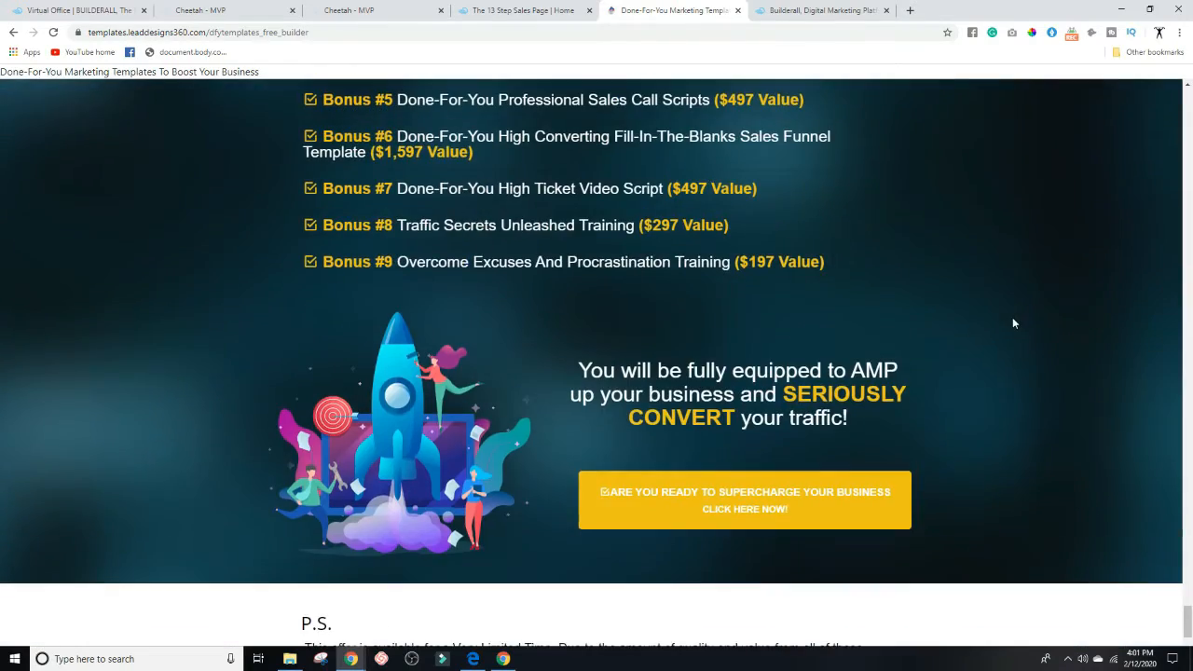
{"action": "scroll", "coordinate": [1016, 336], "scroll_direction": "down", "scroll_amount": 2}
{"action": "scroll", "coordinate": [978, 335], "scroll_direction": "up", "scroll_amount": 3}
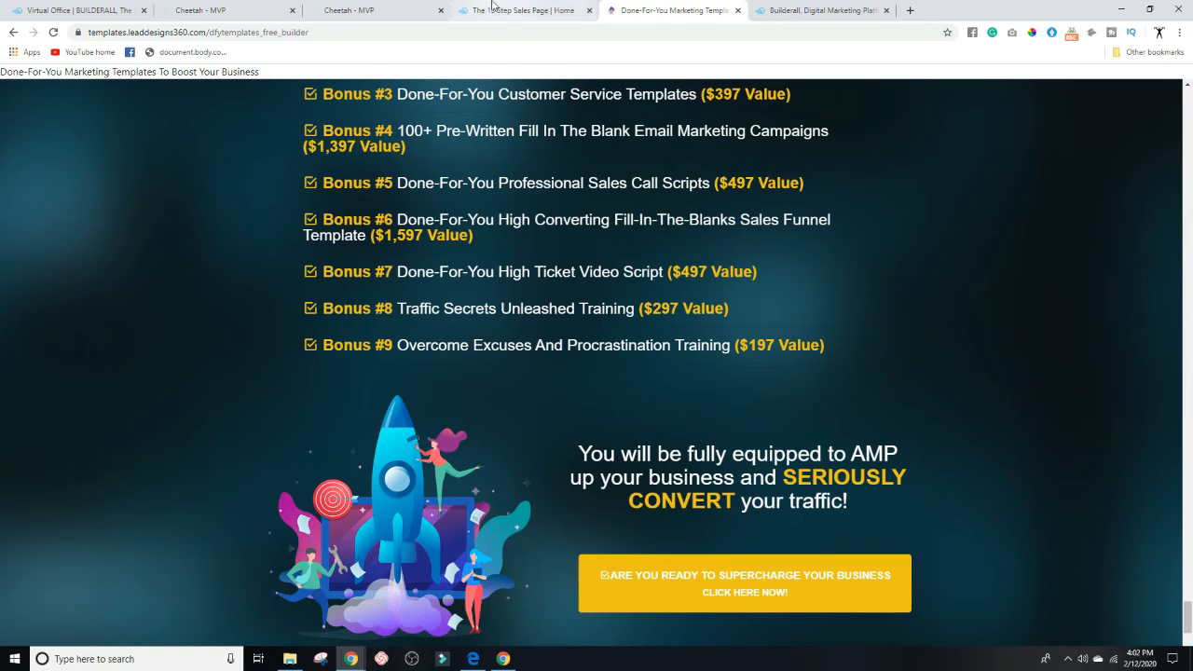
- Switch to the Cheetah editor and look over the sales page's Done-For-You Sales Funnel offer list
{"action": "left_click", "coordinate": [521, 11]}
{"action": "left_click", "coordinate": [373, 10]}
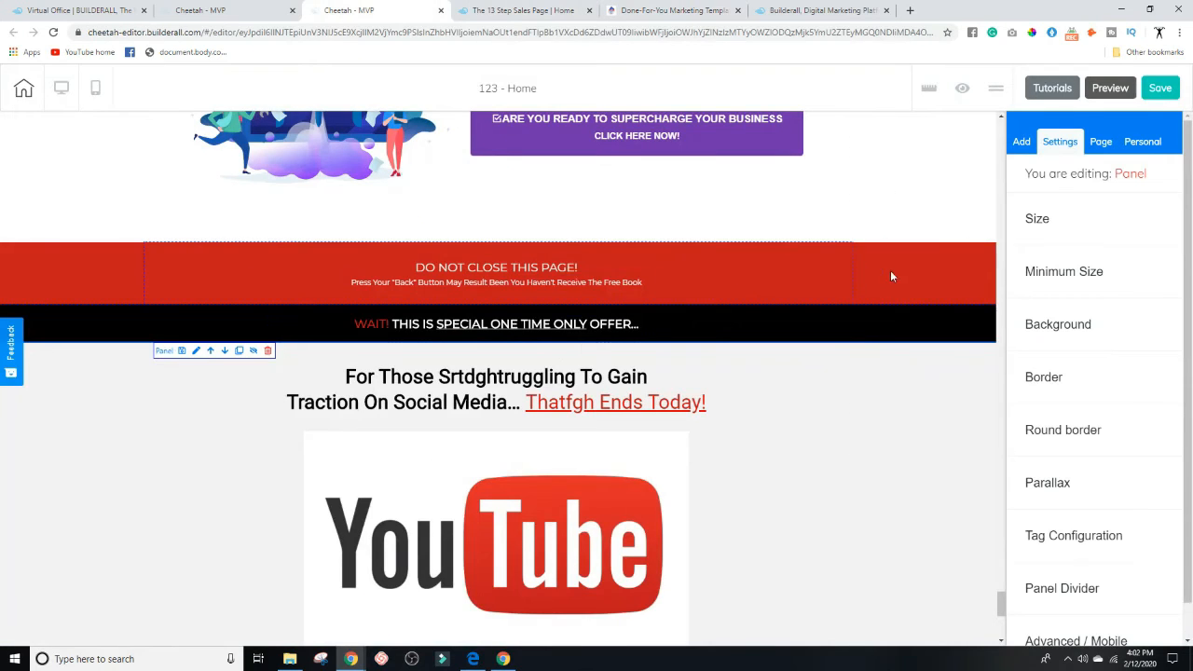
{"action": "scroll", "coordinate": [923, 280], "scroll_direction": "up", "scroll_amount": 4}
{"action": "scroll", "coordinate": [896, 280], "scroll_direction": "up", "scroll_amount": 4}
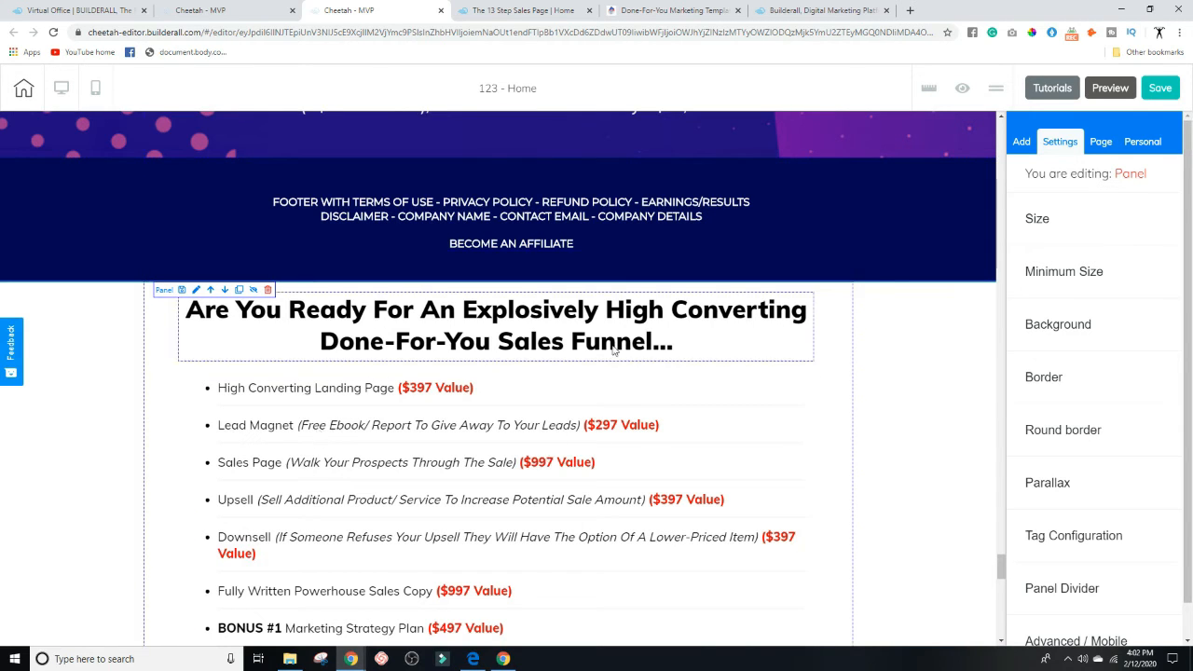
{"action": "scroll", "coordinate": [839, 391], "scroll_direction": "down", "scroll_amount": 4}
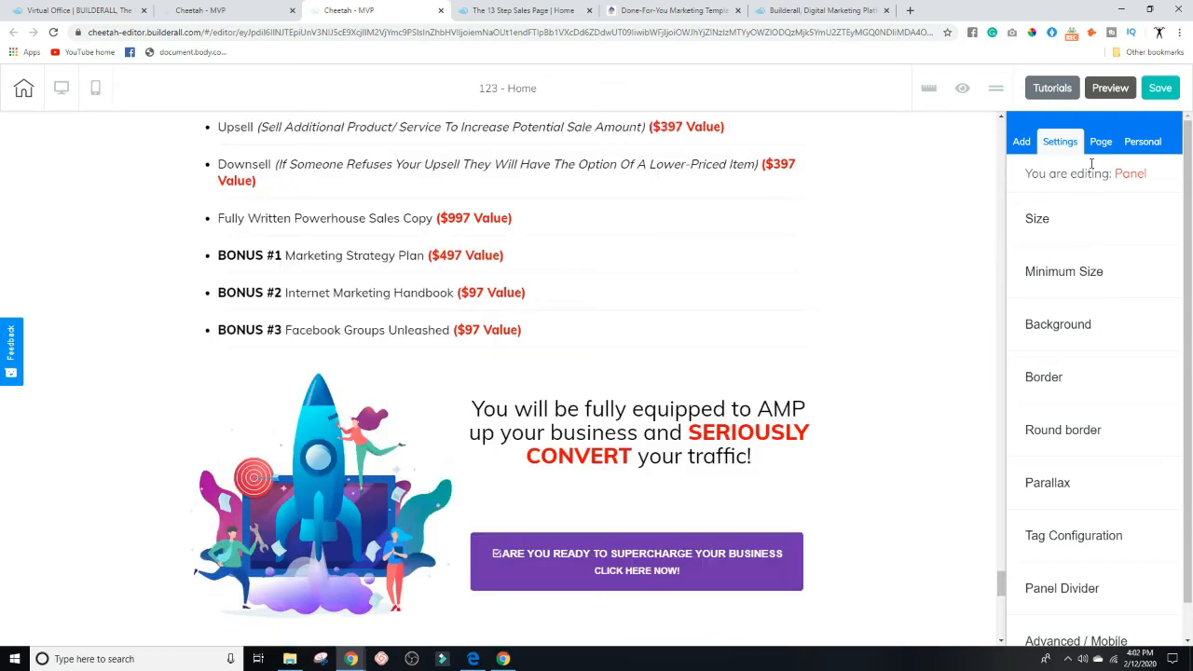
- Add the Live Workshop opt-in banner panel with name and email fields to the end of the page
{"action": "left_click", "coordinate": [1022, 142]}
{"action": "scroll", "coordinate": [1059, 221], "scroll_direction": "down", "scroll_amount": 2}
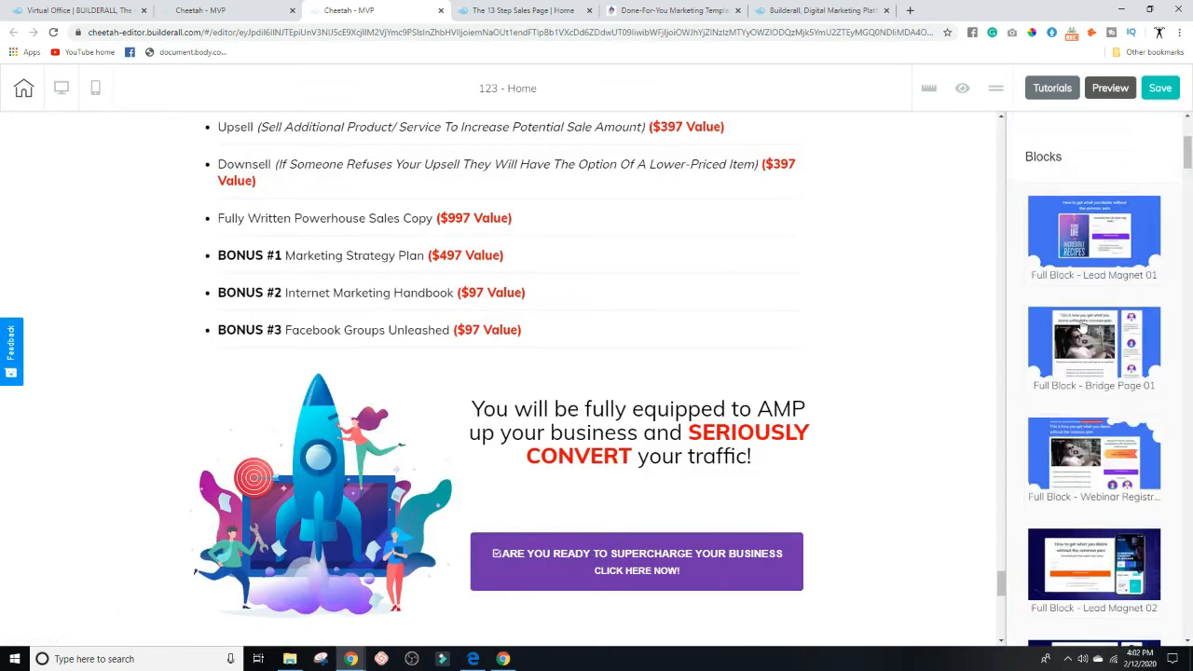
{"action": "left_click", "coordinate": [1034, 226]}
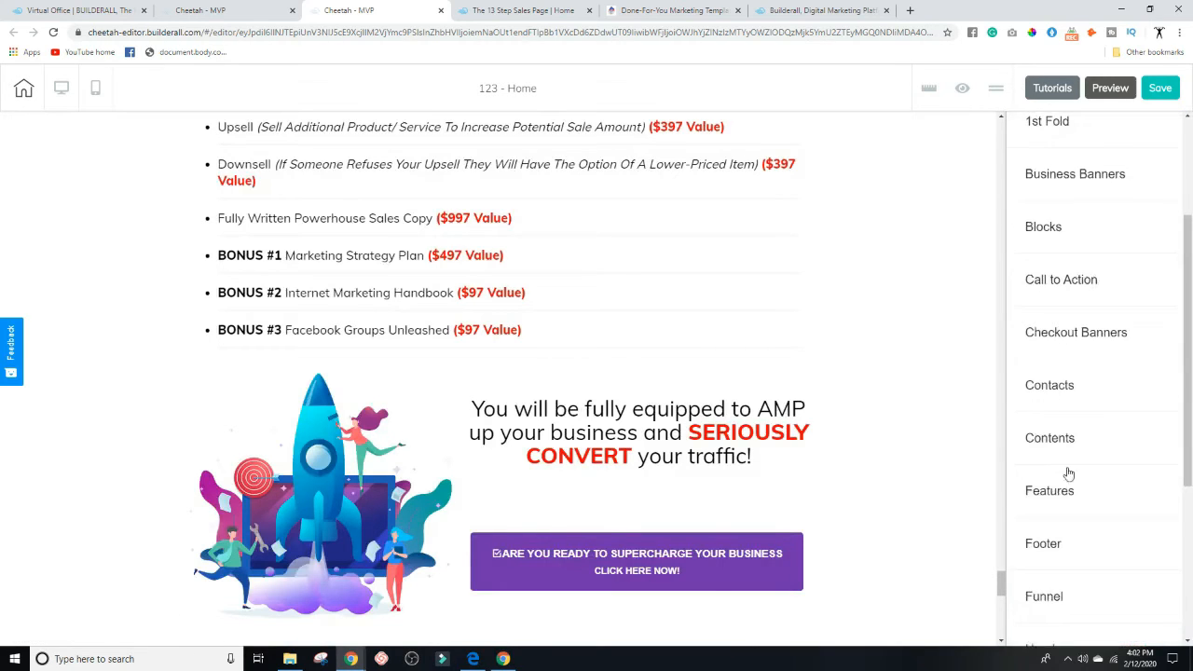
{"action": "scroll", "coordinate": [1058, 521], "scroll_direction": "down", "scroll_amount": 3}
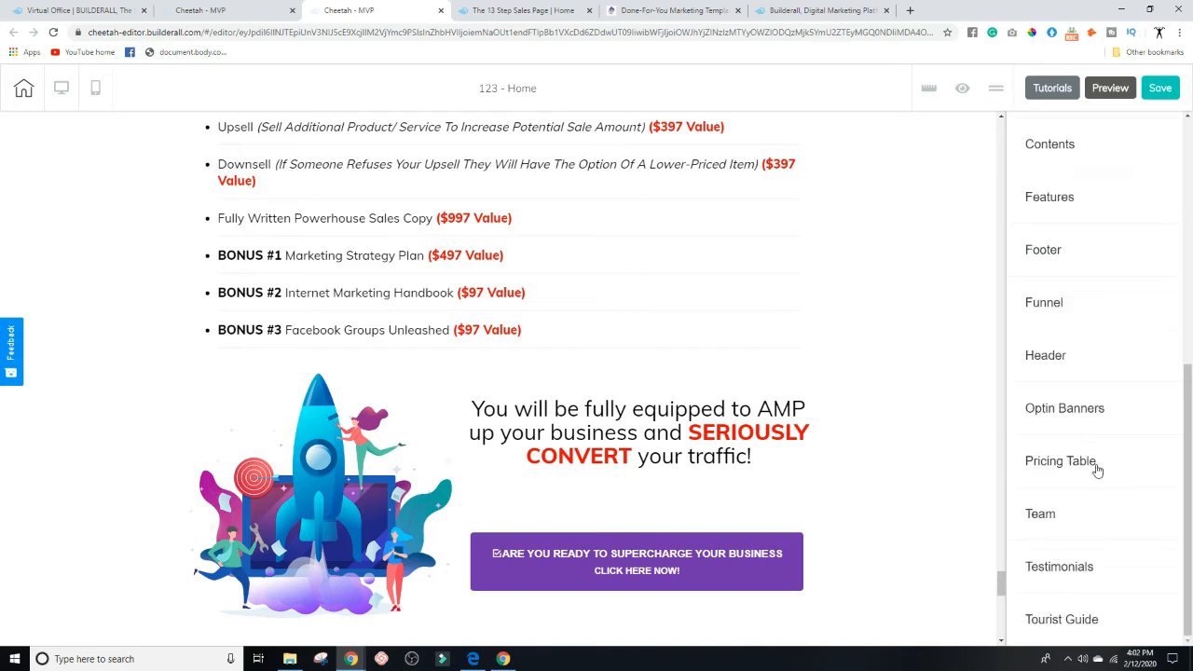
{"action": "left_click", "coordinate": [1070, 413]}
{"action": "scroll", "coordinate": [1085, 391], "scroll_direction": "down", "scroll_amount": 3}
{"action": "scroll", "coordinate": [1085, 376], "scroll_direction": "down", "scroll_amount": 1}
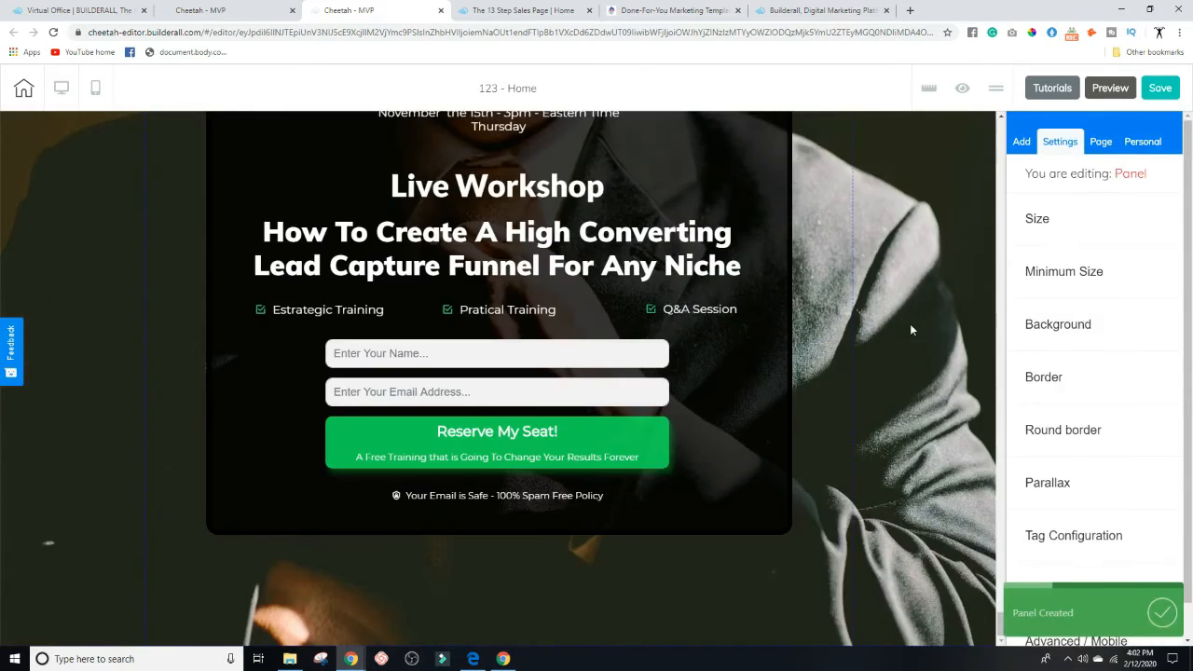
{"action": "scroll", "coordinate": [223, 304], "scroll_direction": "up", "scroll_amount": 2}
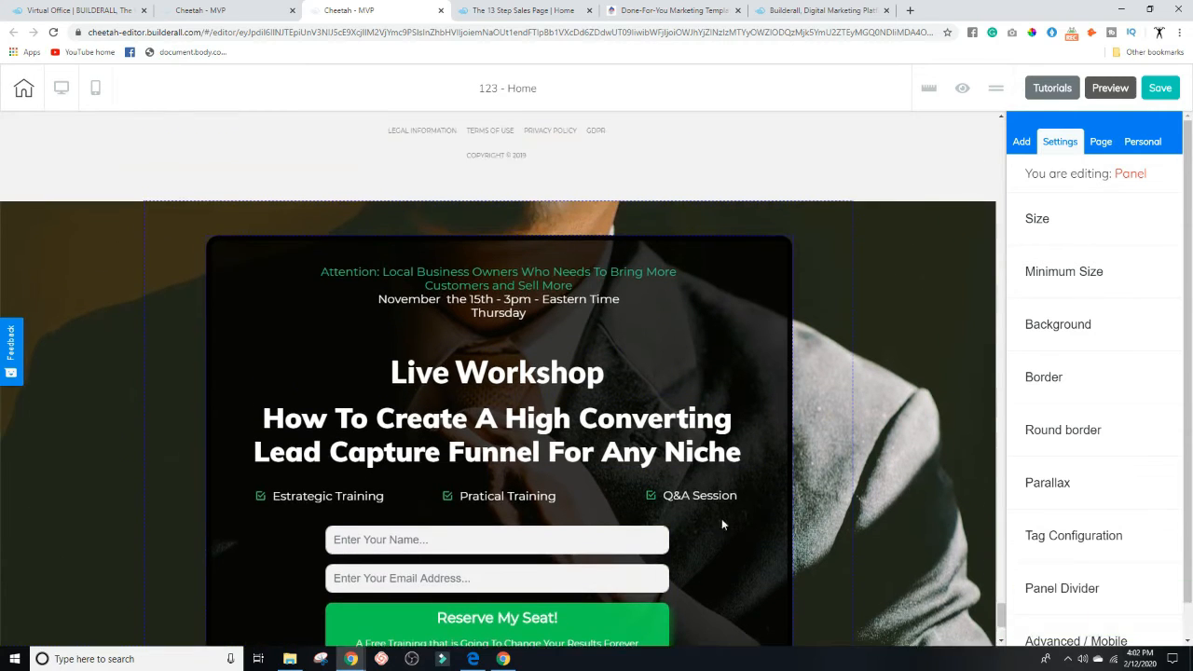
{"action": "scroll", "coordinate": [721, 519], "scroll_direction": "down", "scroll_amount": 2}
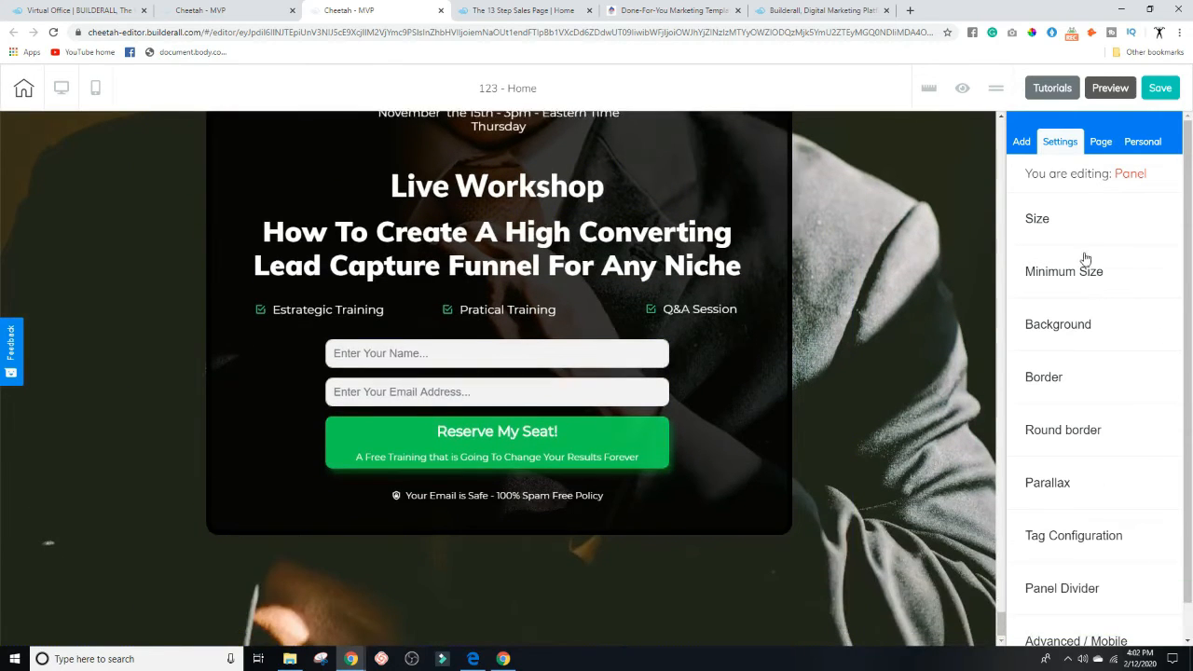
- Browse the Features panel designs in the panel library, from Features - 01 through the business-specific layouts
{"action": "left_click", "coordinate": [1025, 144]}
{"action": "left_click", "coordinate": [1043, 206]}
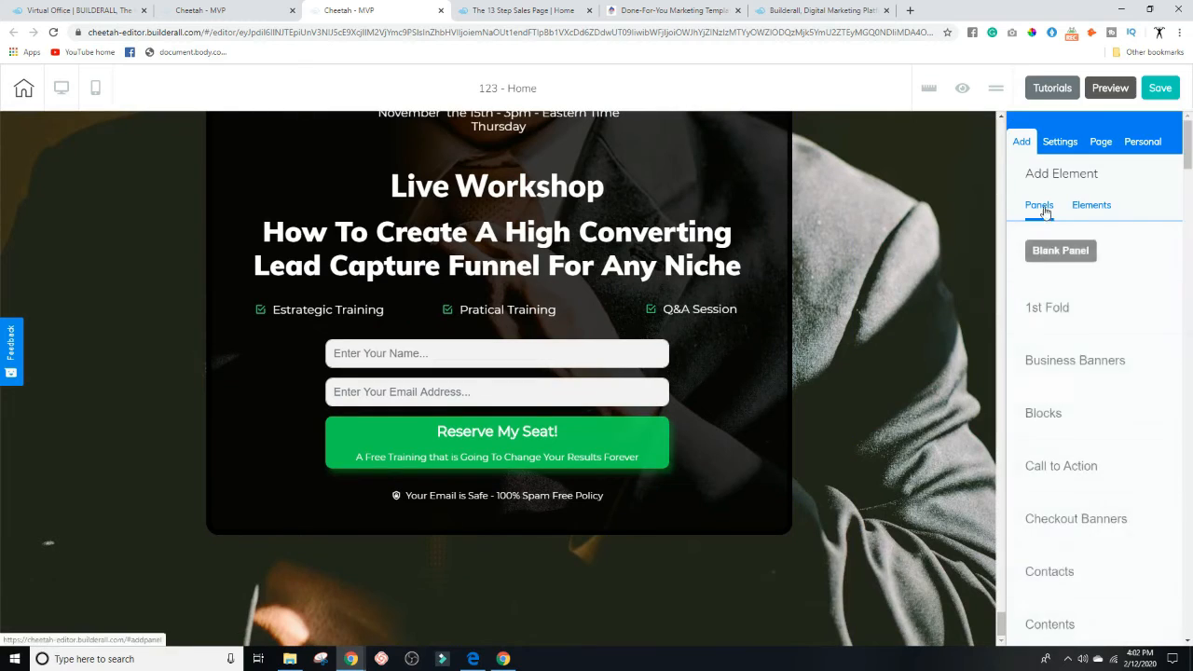
{"action": "scroll", "coordinate": [1086, 354], "scroll_direction": "down", "scroll_amount": 5}
{"action": "left_click_drag", "start_coordinate": [1182, 186], "coordinate": [1189, 610]}
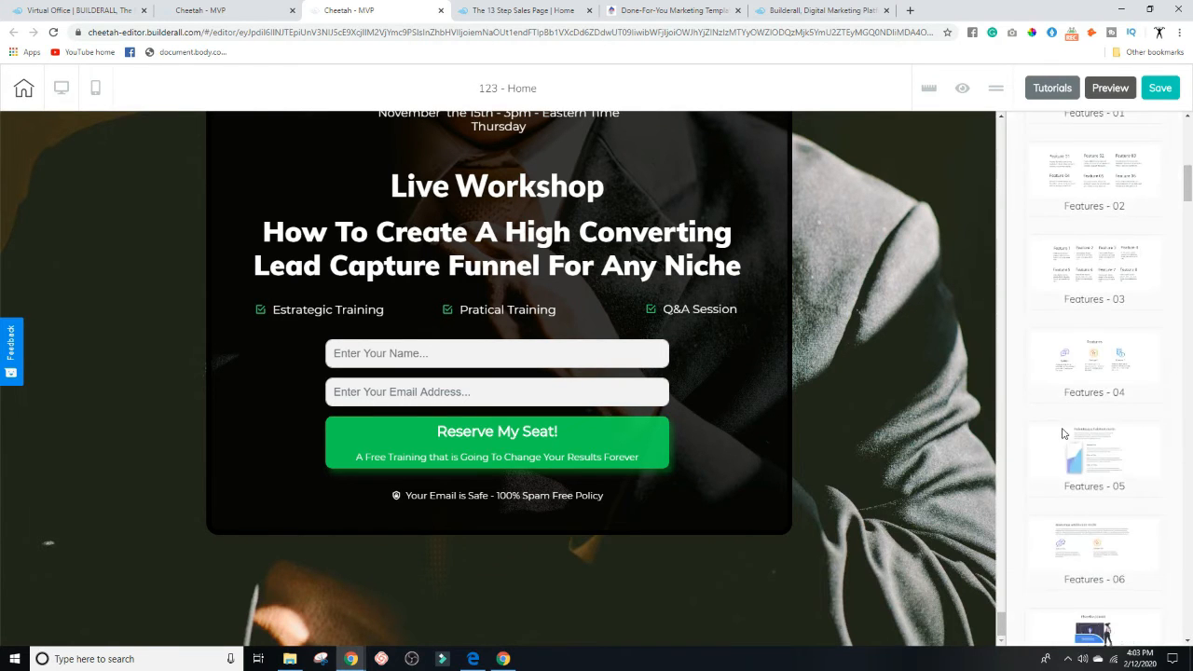
{"action": "scroll", "coordinate": [1076, 347], "scroll_direction": "down", "scroll_amount": 2}
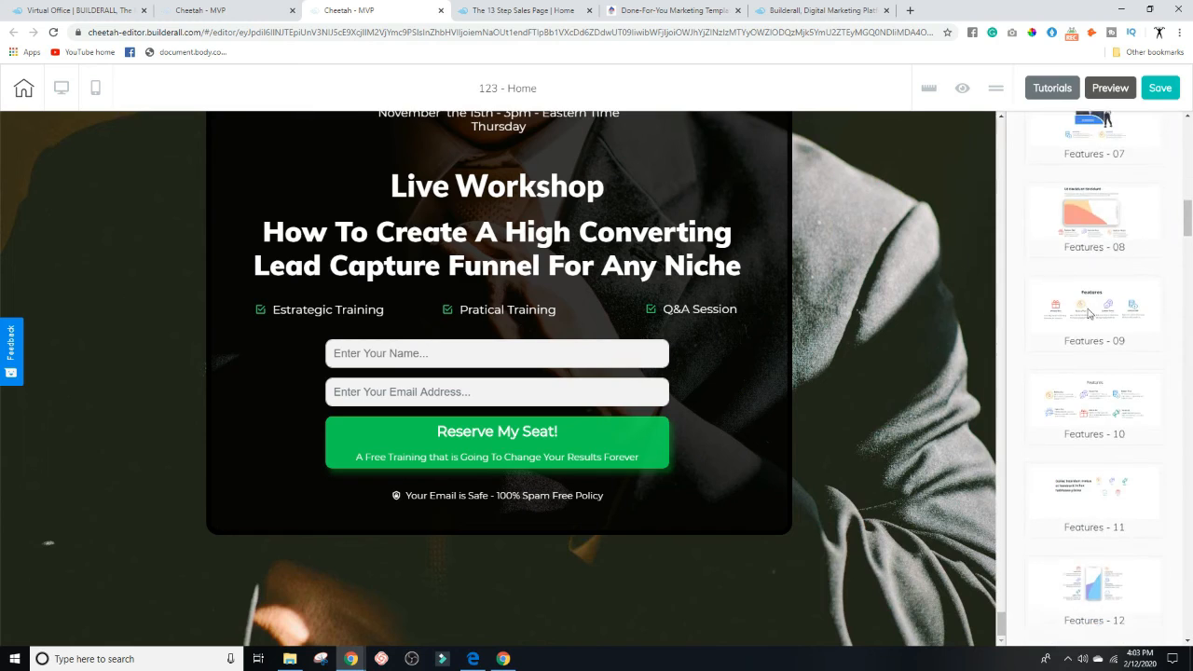
{"action": "scroll", "coordinate": [1081, 354], "scroll_direction": "down", "scroll_amount": 10}
{"action": "scroll", "coordinate": [1181, 387], "scroll_direction": "down", "scroll_amount": 3}
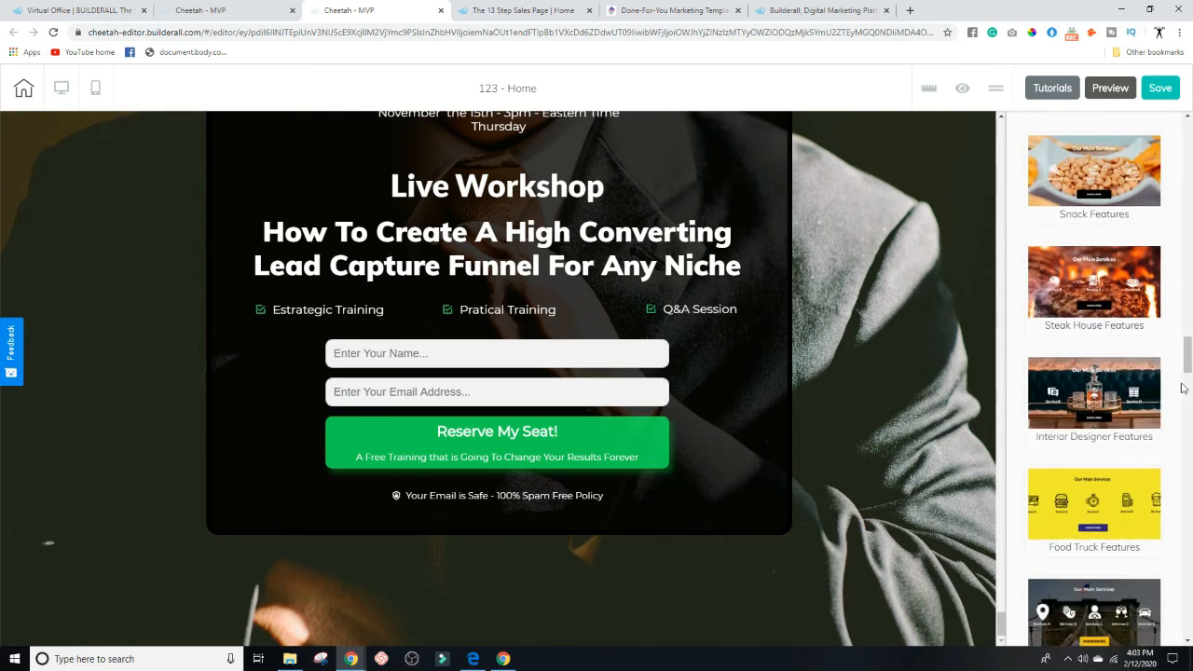
{"action": "scroll", "coordinate": [1178, 391], "scroll_direction": "down", "scroll_amount": 10}
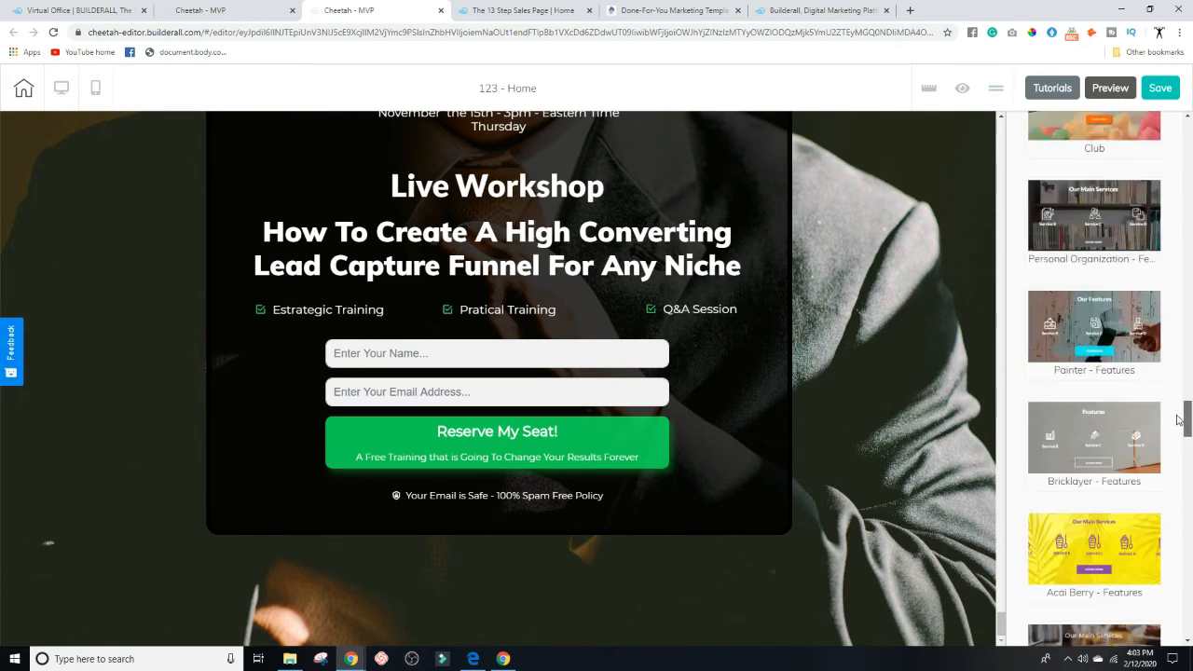
{"action": "scroll", "coordinate": [1176, 434], "scroll_direction": "down", "scroll_amount": 15}
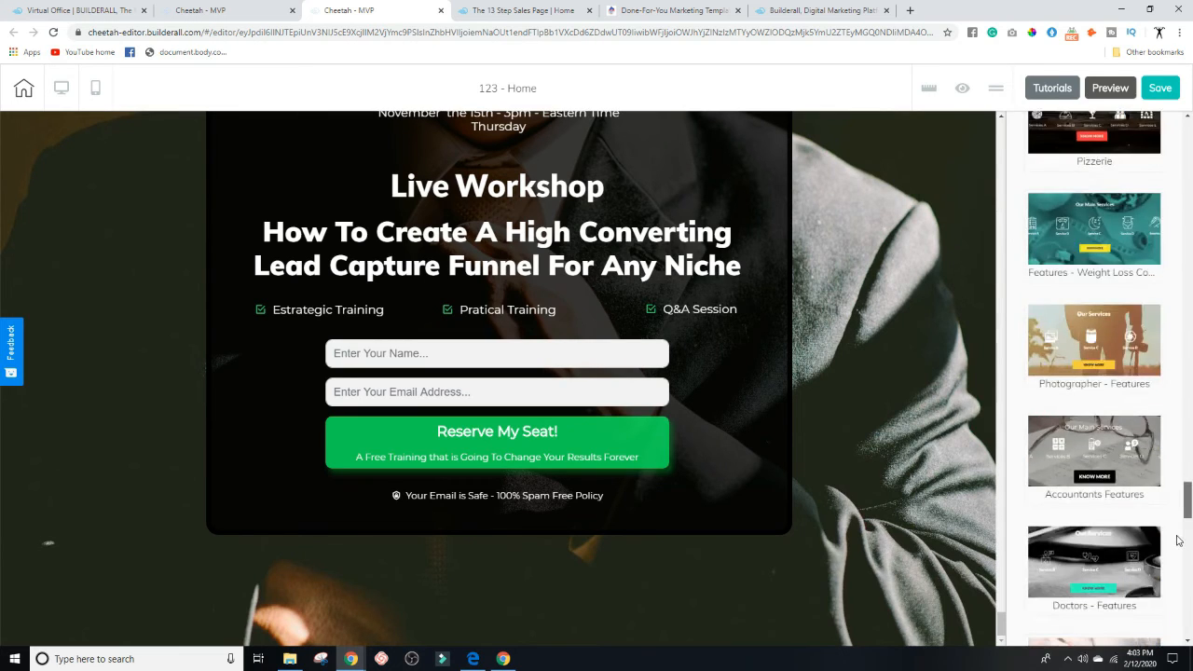
{"action": "scroll", "coordinate": [1179, 556], "scroll_direction": "down", "scroll_amount": 10}
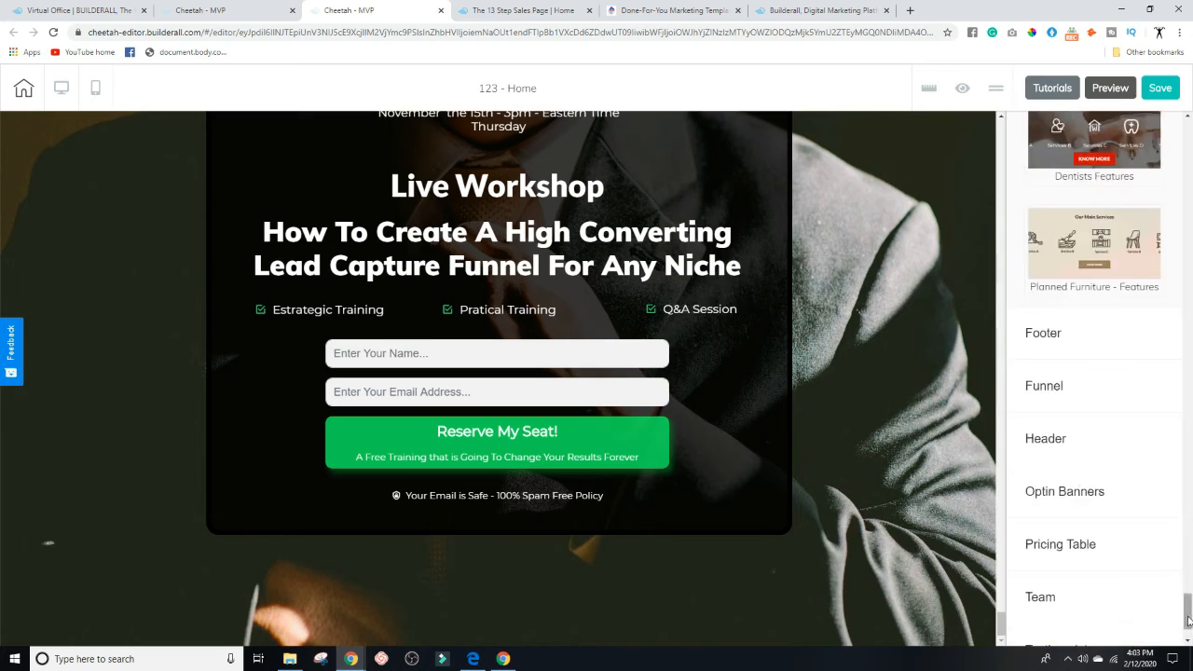
{"action": "left_click_drag", "start_coordinate": [1186, 615], "coordinate": [1186, 168]}
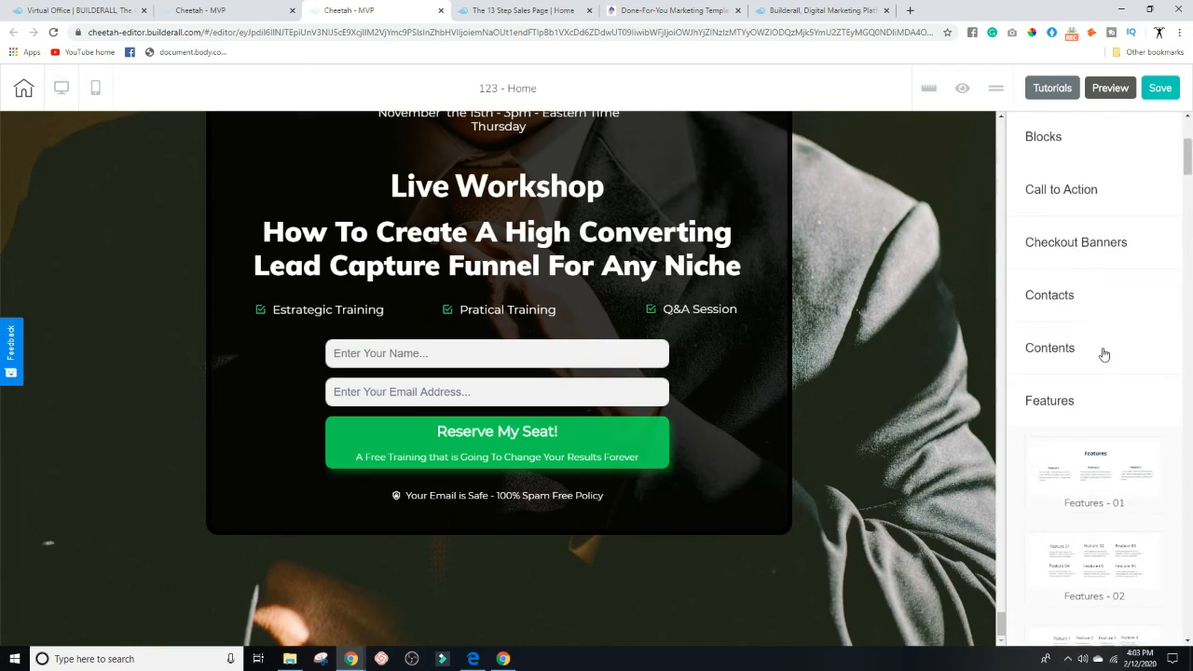
- Browse the Contents panel designs in the panel library
{"action": "left_click", "coordinate": [1058, 350]}
{"action": "scroll", "coordinate": [1078, 438], "scroll_direction": "down", "scroll_amount": 12}
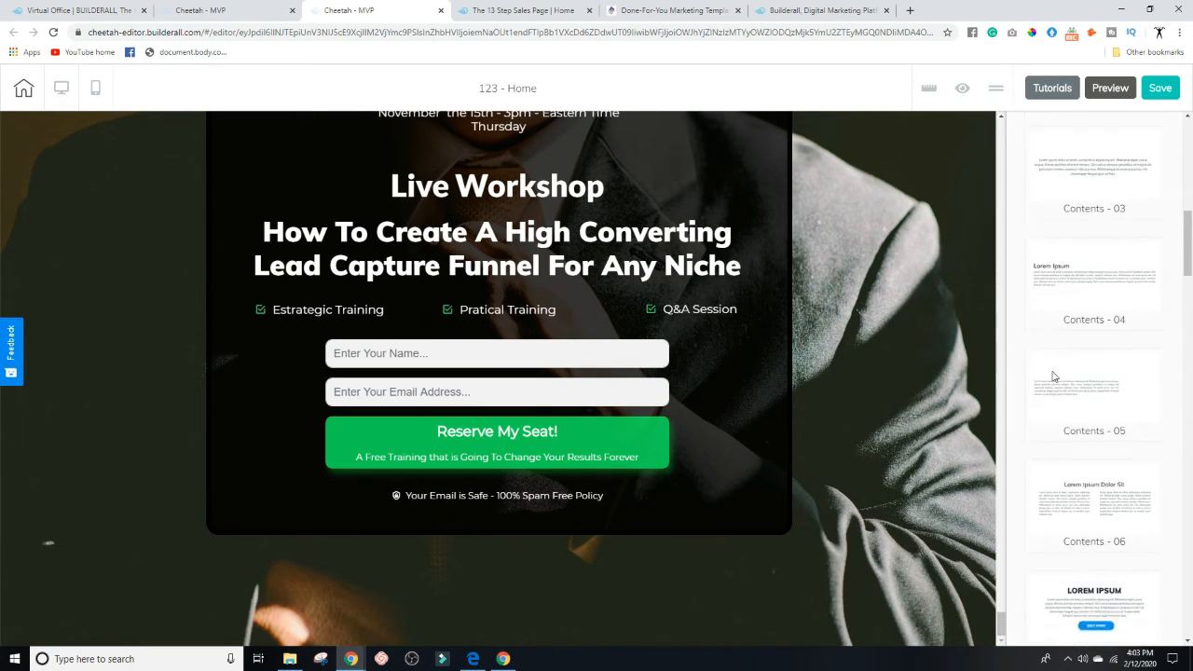
{"action": "scroll", "coordinate": [1076, 424], "scroll_direction": "down", "scroll_amount": 8}
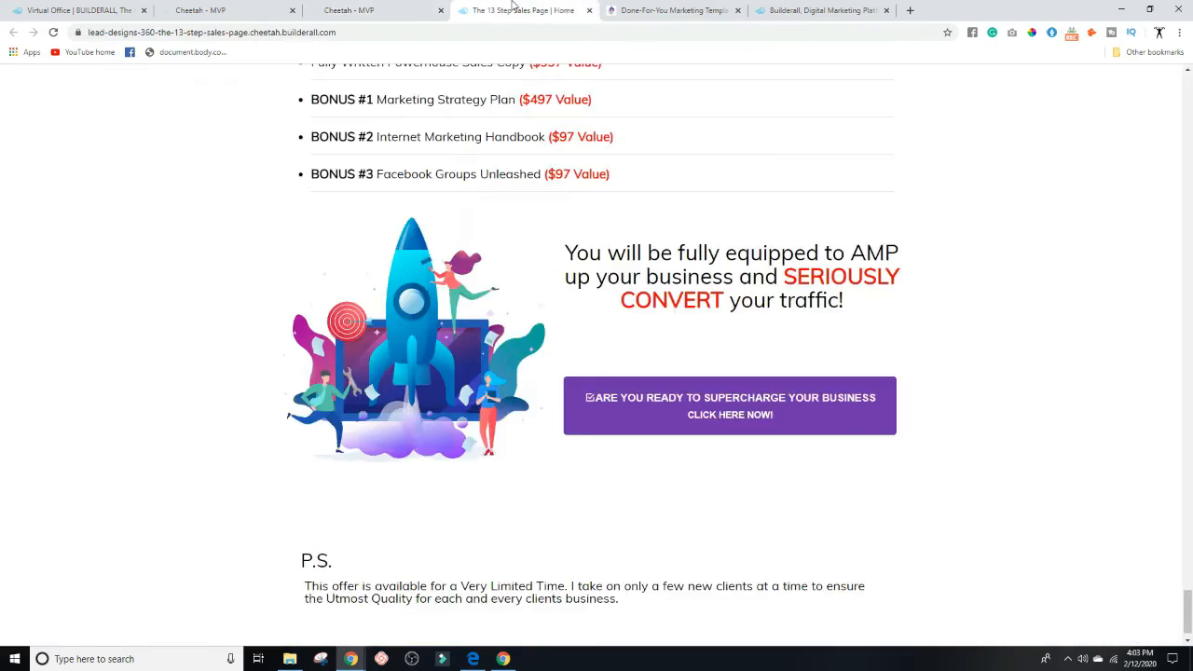
- Look over the offer list on the published 13 Step Sales Page and close that page
{"action": "left_click", "coordinate": [520, 11]}
{"action": "scroll", "coordinate": [251, 170], "scroll_direction": "up", "scroll_amount": 15}
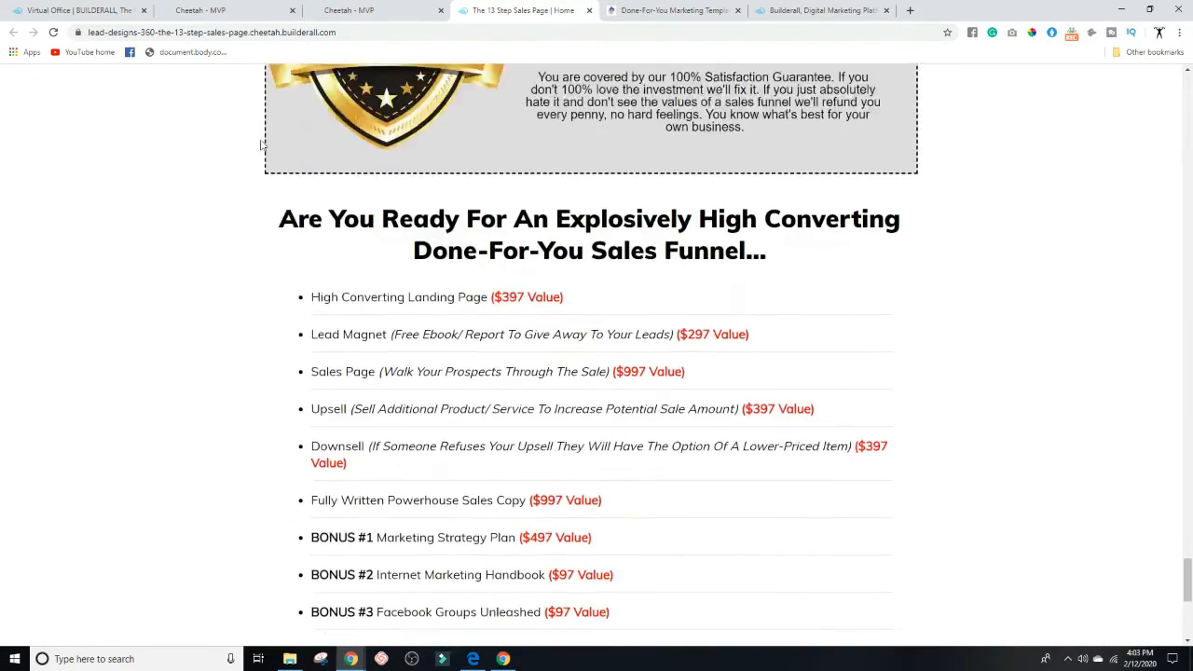
{"action": "left_click", "coordinate": [588, 11]}
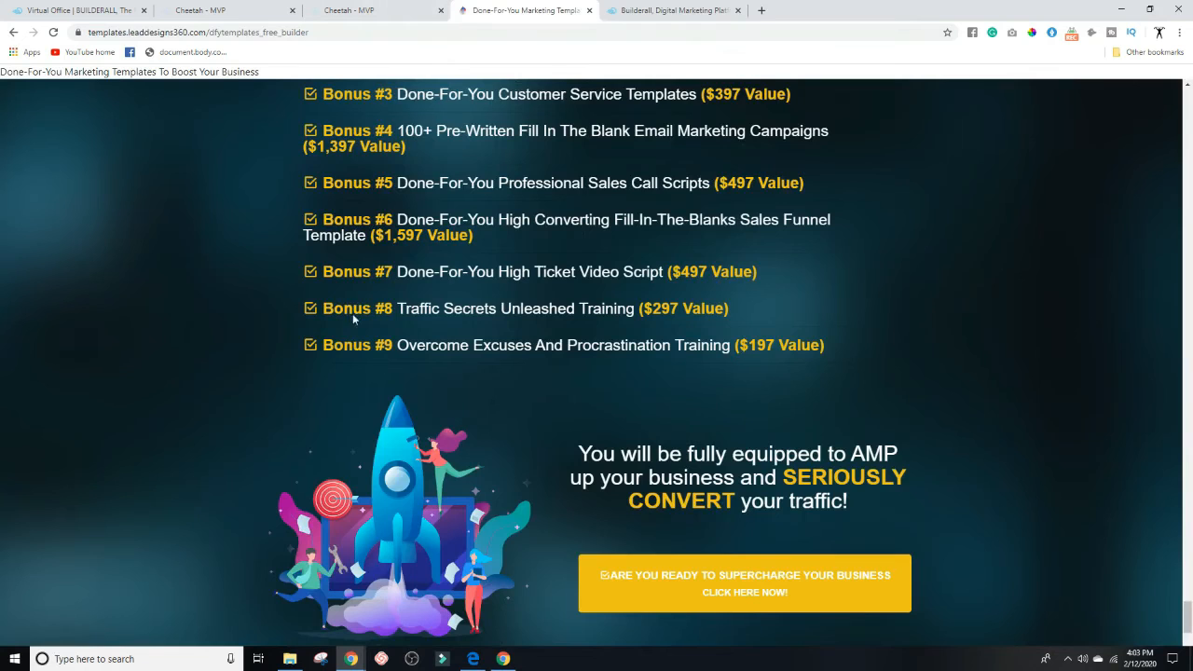
- Review the bonus recap on the Done-For-You Marketing Templates page and open the free account sign-up form
{"action": "scroll", "coordinate": [275, 193], "scroll_direction": "up", "scroll_amount": 2}
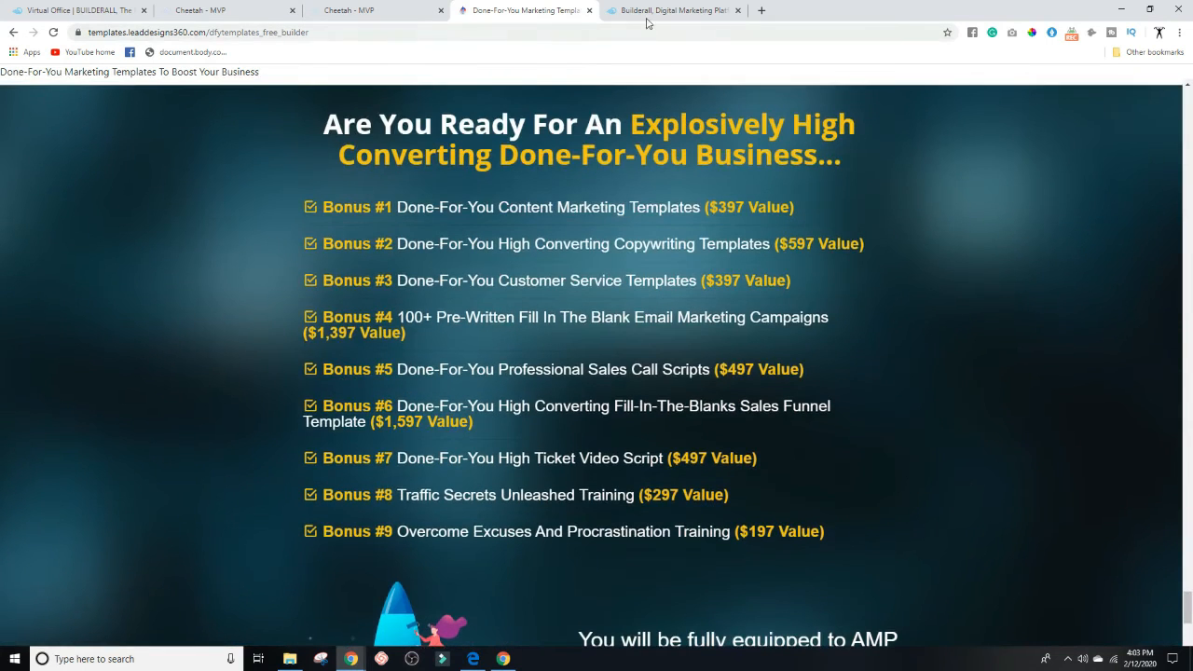
{"action": "scroll", "coordinate": [732, 230], "scroll_direction": "down", "scroll_amount": 1}
{"action": "scroll", "coordinate": [733, 231], "scroll_direction": "down", "scroll_amount": 3}
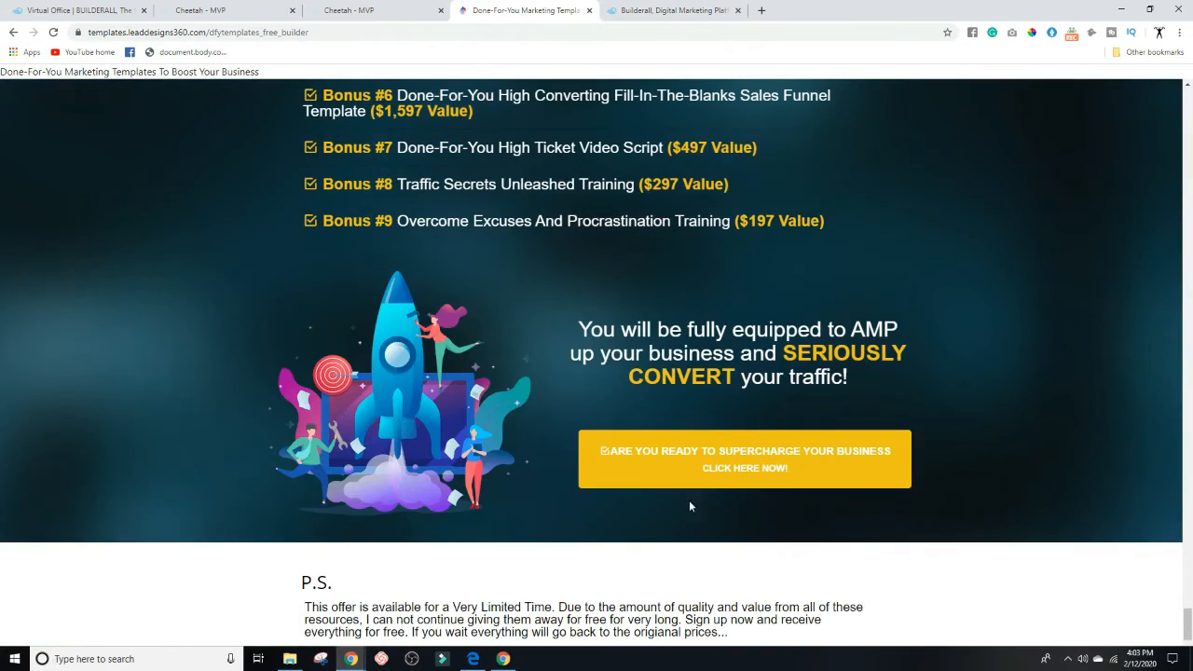
{"action": "left_click", "coordinate": [731, 471]}
- View the Free Builderall plan page and the Live Workshop panel in the Cheetah editor
{"action": "left_click", "coordinate": [646, 13]}
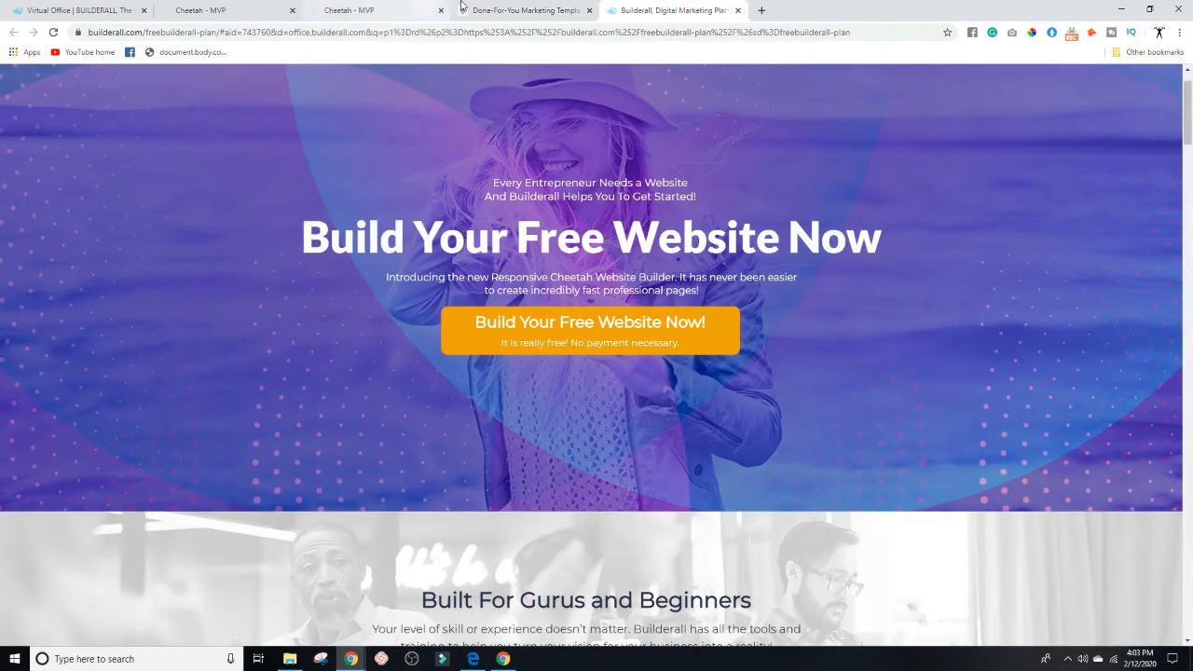
{"action": "left_click", "coordinate": [517, 10]}
{"action": "left_click", "coordinate": [358, 10]}
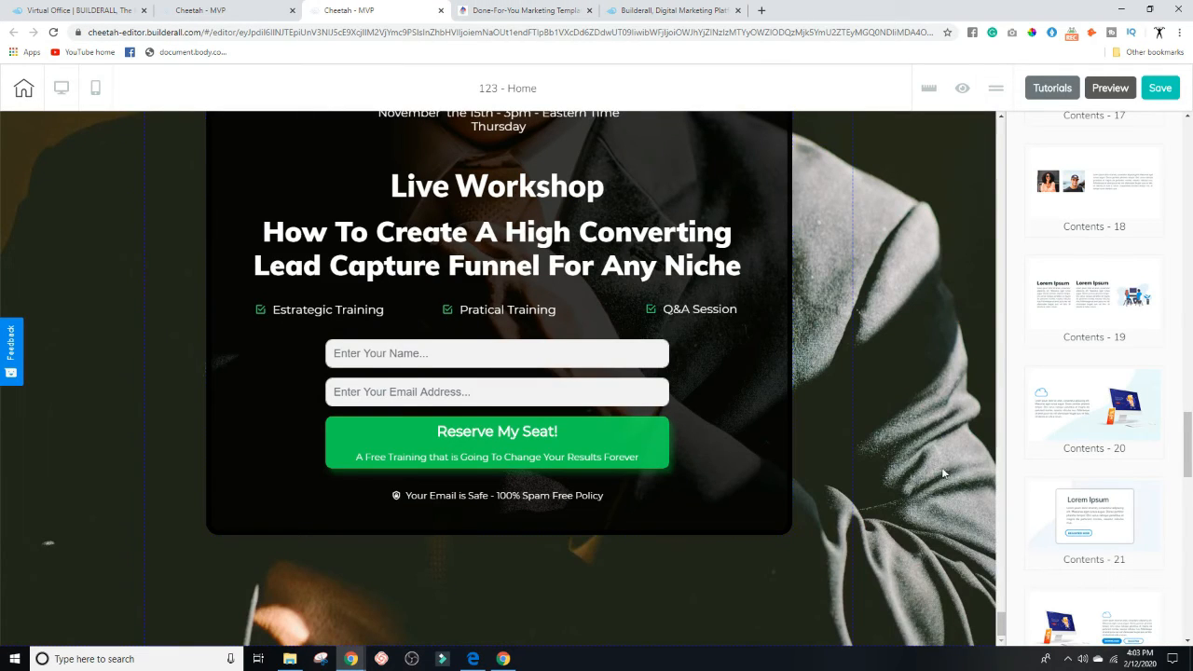
{"action": "scroll", "coordinate": [941, 471], "scroll_direction": "up", "scroll_amount": 2}
{"action": "left_click", "coordinate": [671, 10]}
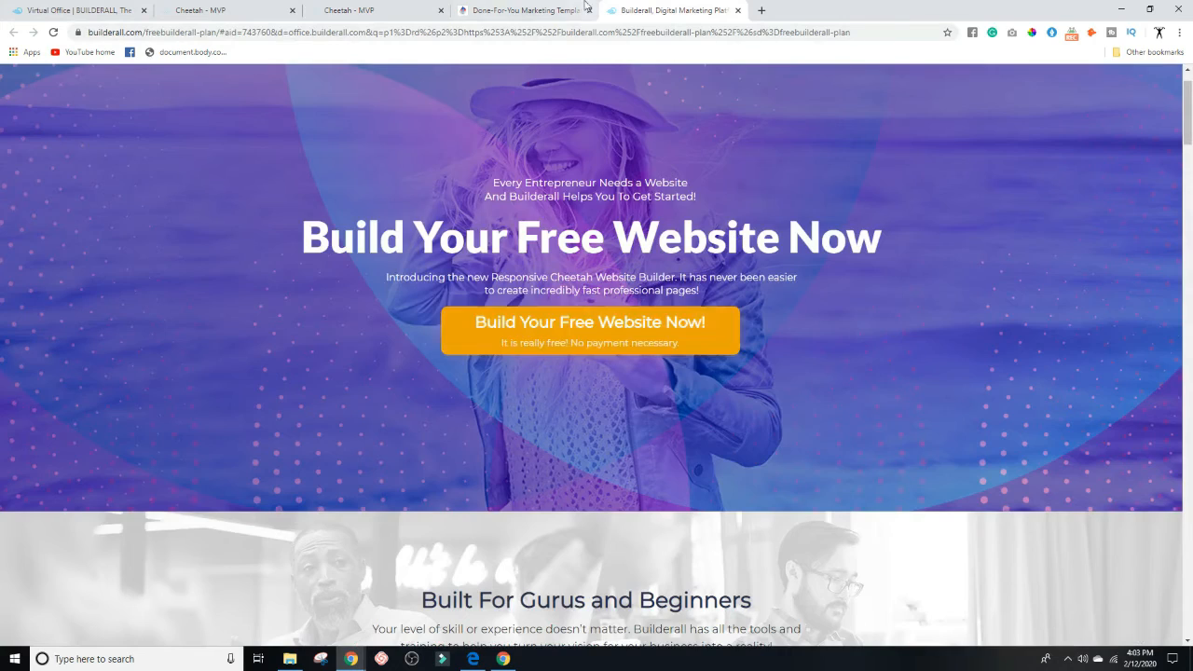
- Dismiss the free account sign-up form on the Done-For-You Marketing Templates page and highlight the bonus recap list
{"action": "left_click", "coordinate": [511, 11]}
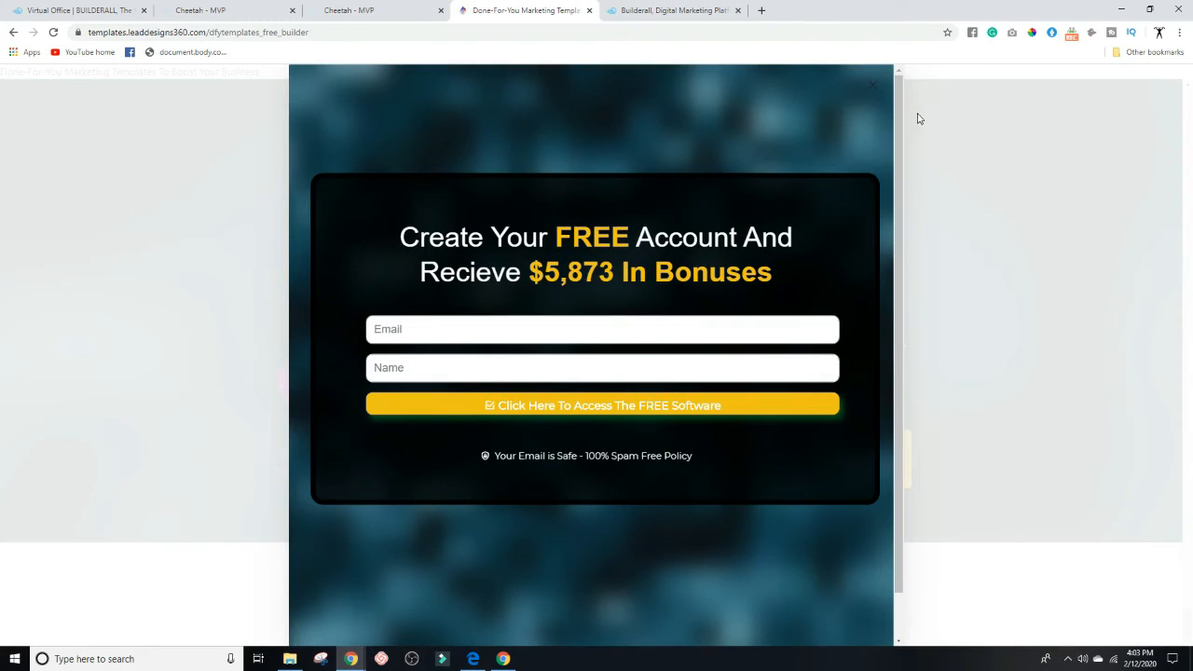
{"action": "left_click", "coordinate": [871, 84]}
{"action": "scroll", "coordinate": [966, 420], "scroll_direction": "up", "scroll_amount": 1}
{"action": "scroll", "coordinate": [964, 422], "scroll_direction": "up", "scroll_amount": 3}
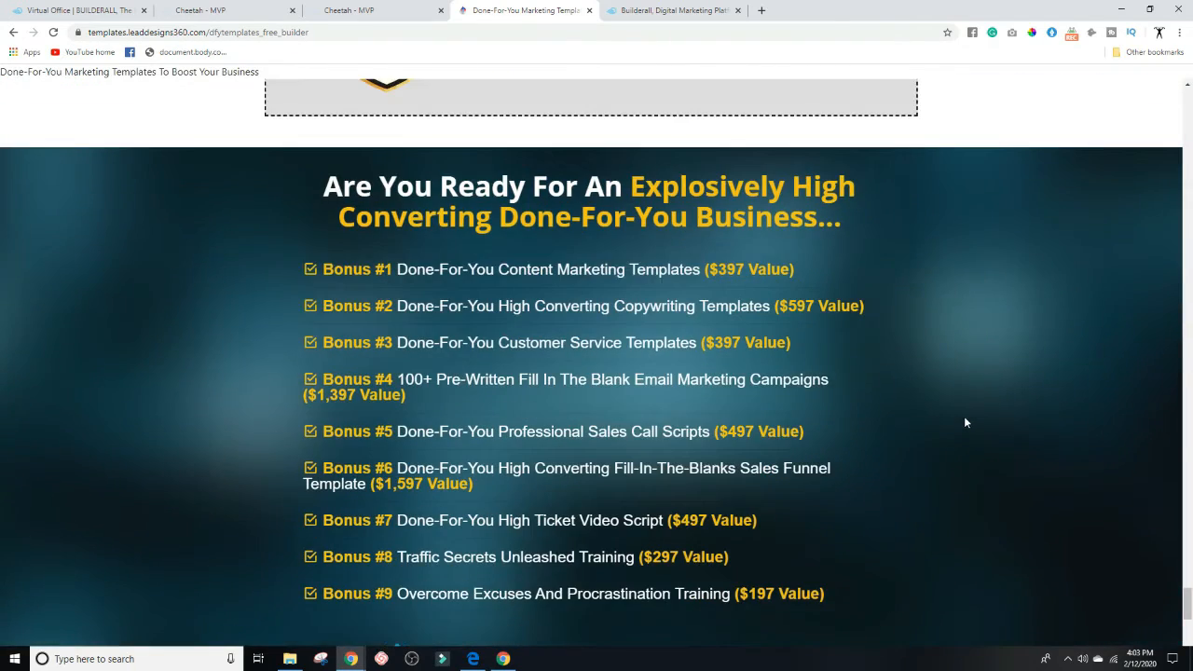
{"action": "left_click_drag", "start_coordinate": [289, 251], "coordinate": [843, 591]}
{"action": "left_click", "coordinate": [517, 322]}
- Review the Done-For-You page upward from the satisfaction guarantee through the bonus sections to Bonus #2
{"action": "scroll", "coordinate": [889, 356], "scroll_direction": "up", "scroll_amount": 2}
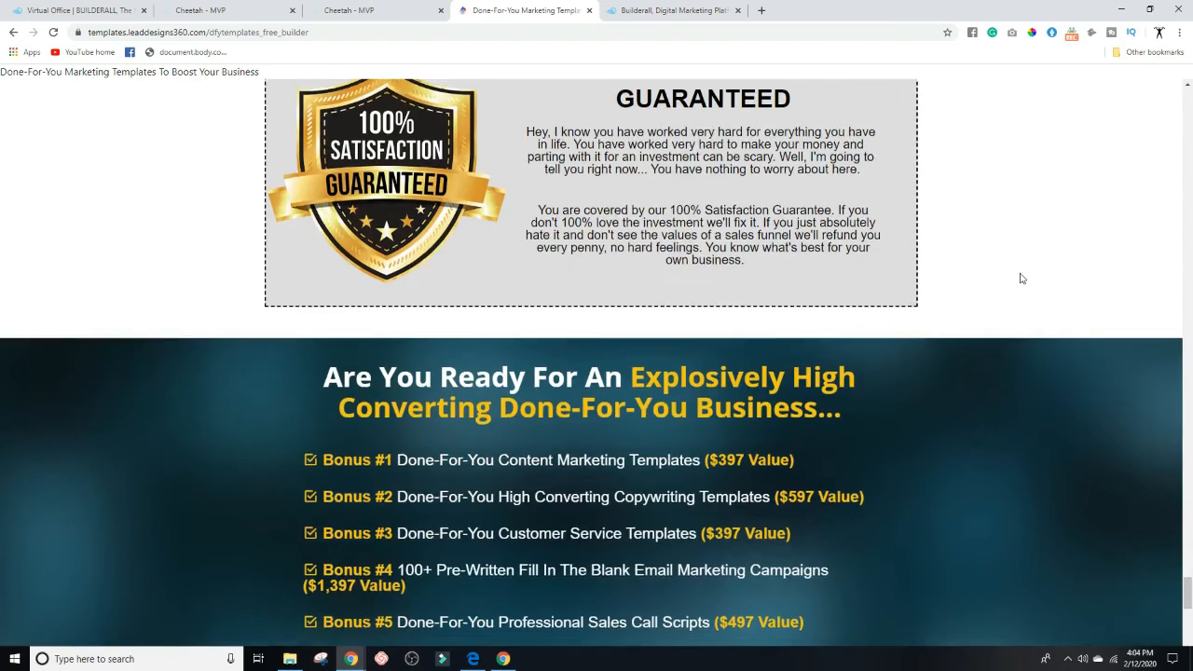
{"action": "scroll", "coordinate": [1022, 278], "scroll_direction": "up", "scroll_amount": 10}
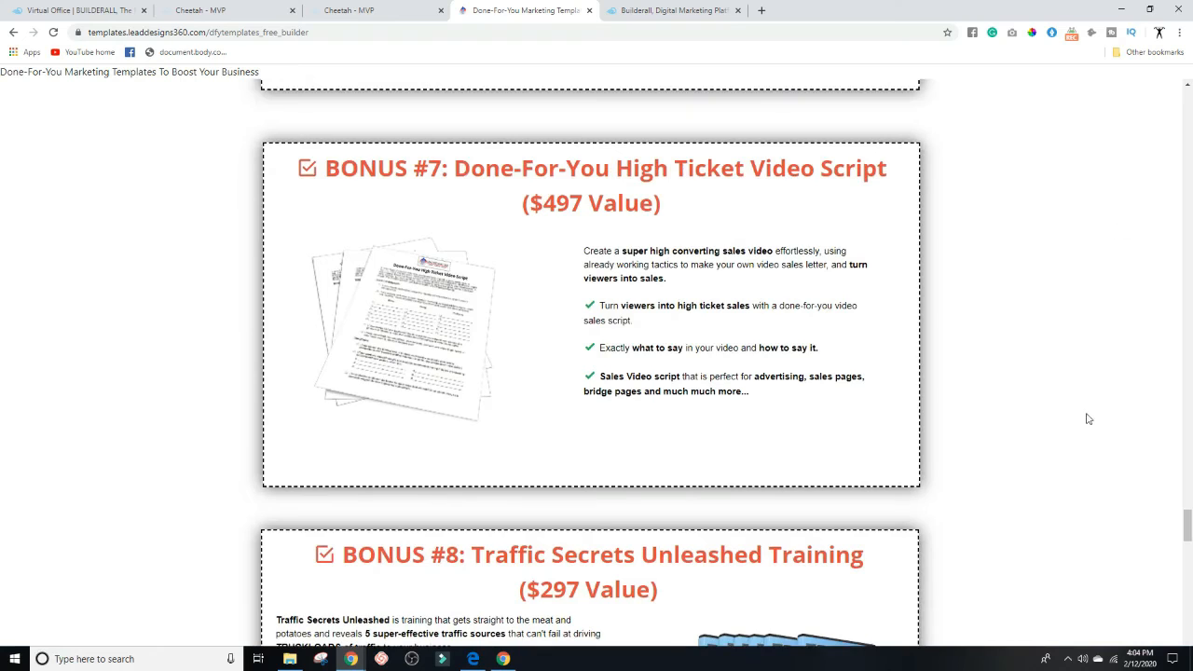
{"action": "scroll", "coordinate": [719, 192], "scroll_direction": "up", "scroll_amount": 15}
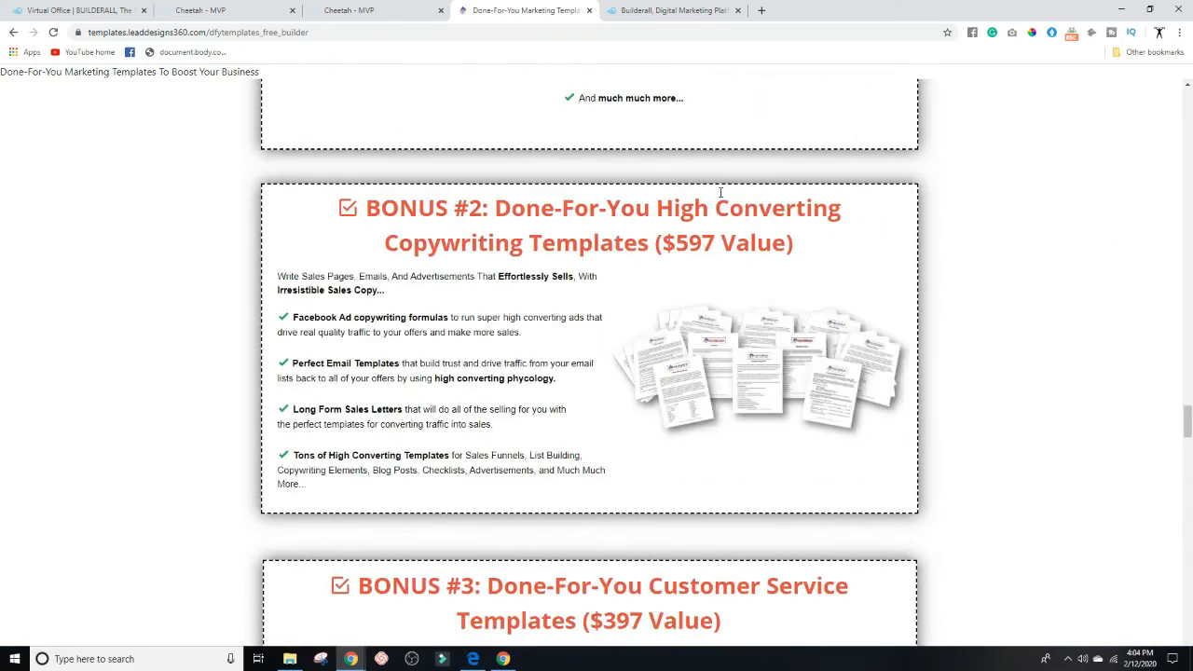
- View the Build Your Free Website Now offer page and return to the Cheetah editor
{"action": "left_click", "coordinate": [633, 9]}
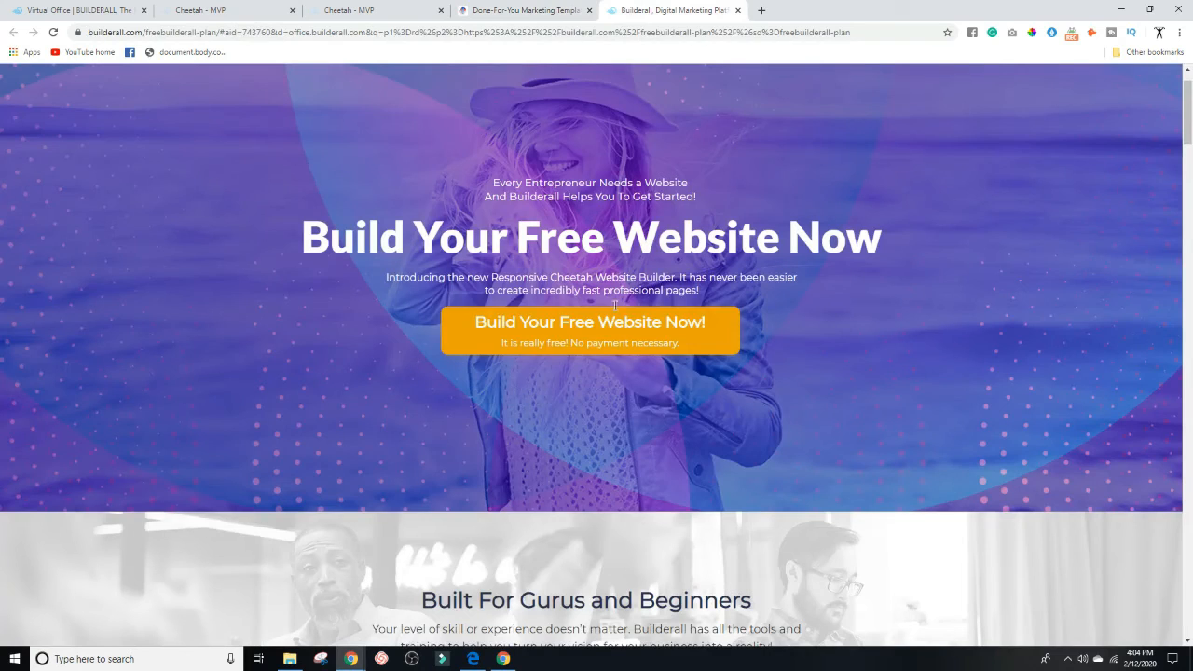
{"action": "left_click", "coordinate": [526, 10]}
{"action": "left_click", "coordinate": [343, 9]}
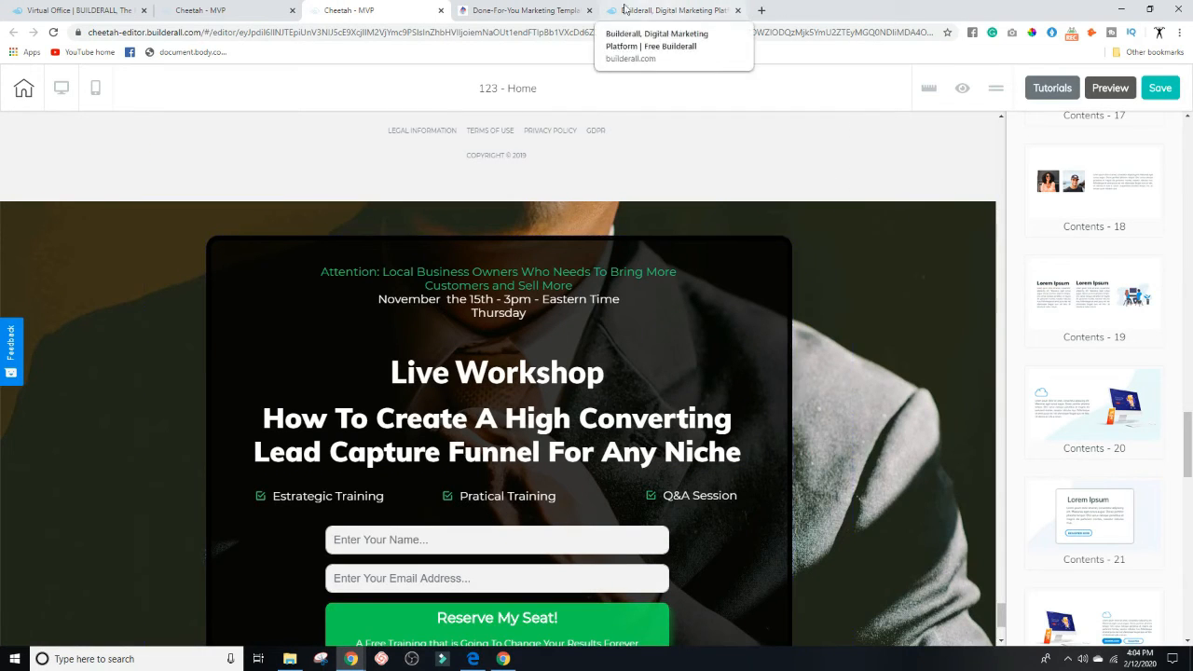
- Review the Done-For-You Marketing Templates page from Bonus #3 down to the closing call to action, and return to the Cheetah editor
{"action": "left_click", "coordinate": [526, 9]}
{"action": "scroll", "coordinate": [581, 361], "scroll_direction": "down", "scroll_amount": 5}
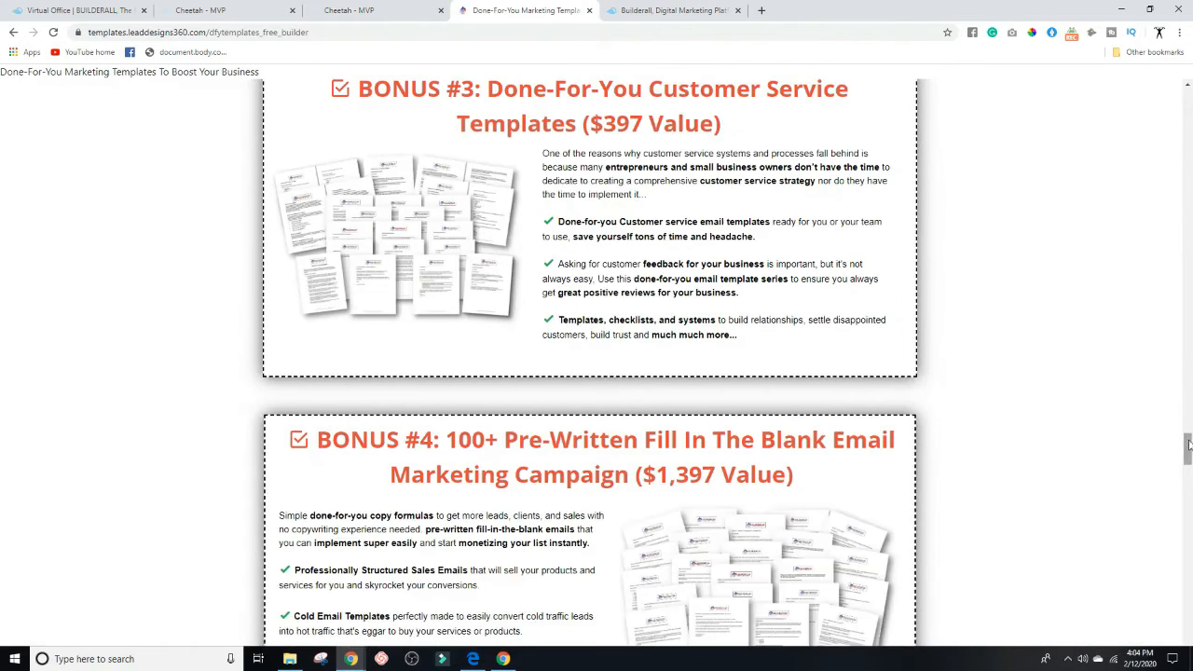
{"action": "scroll", "coordinate": [1183, 466], "scroll_direction": "down", "scroll_amount": 20}
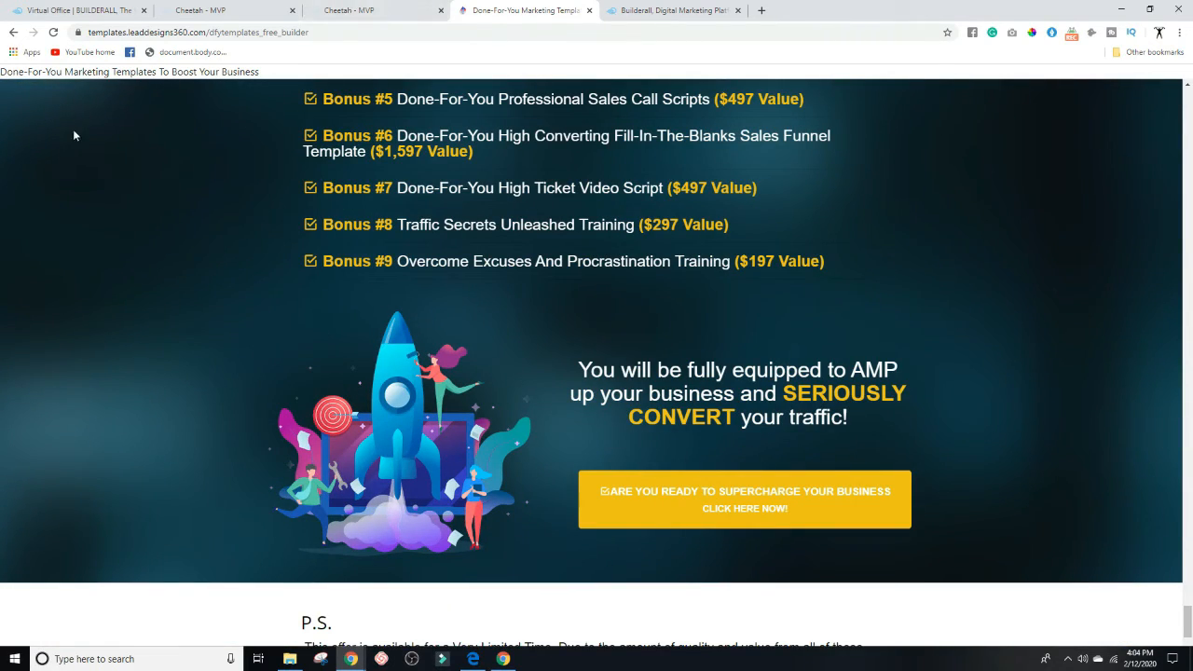
{"action": "left_click", "coordinate": [229, 11]}
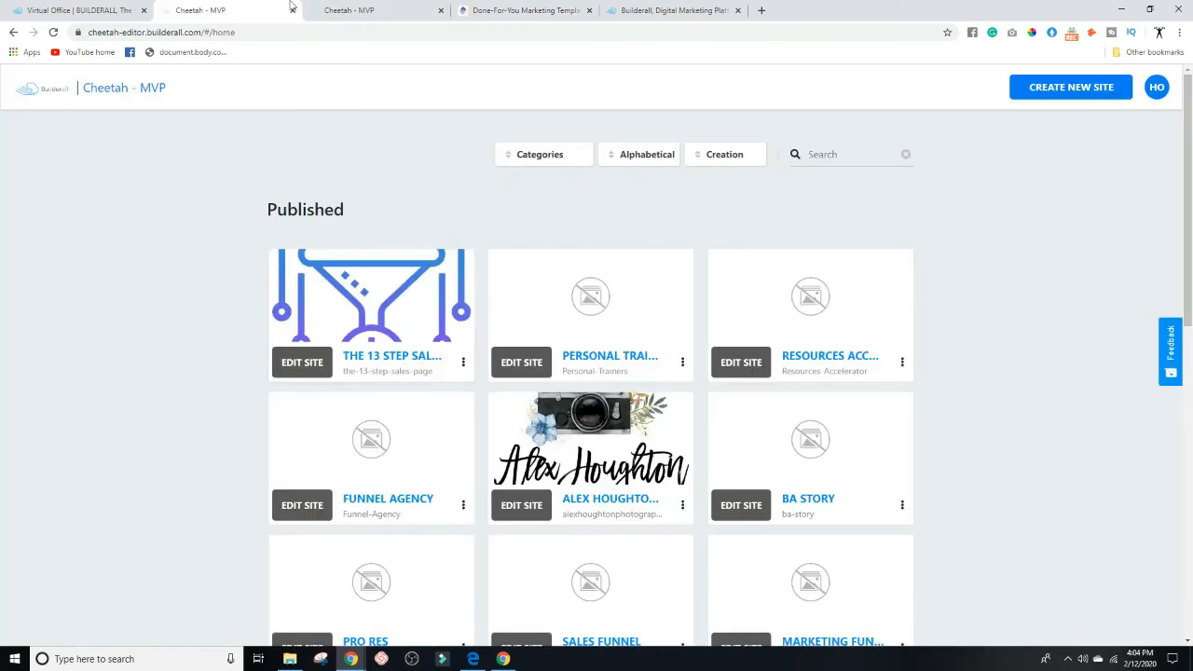
{"action": "left_click", "coordinate": [370, 10]}
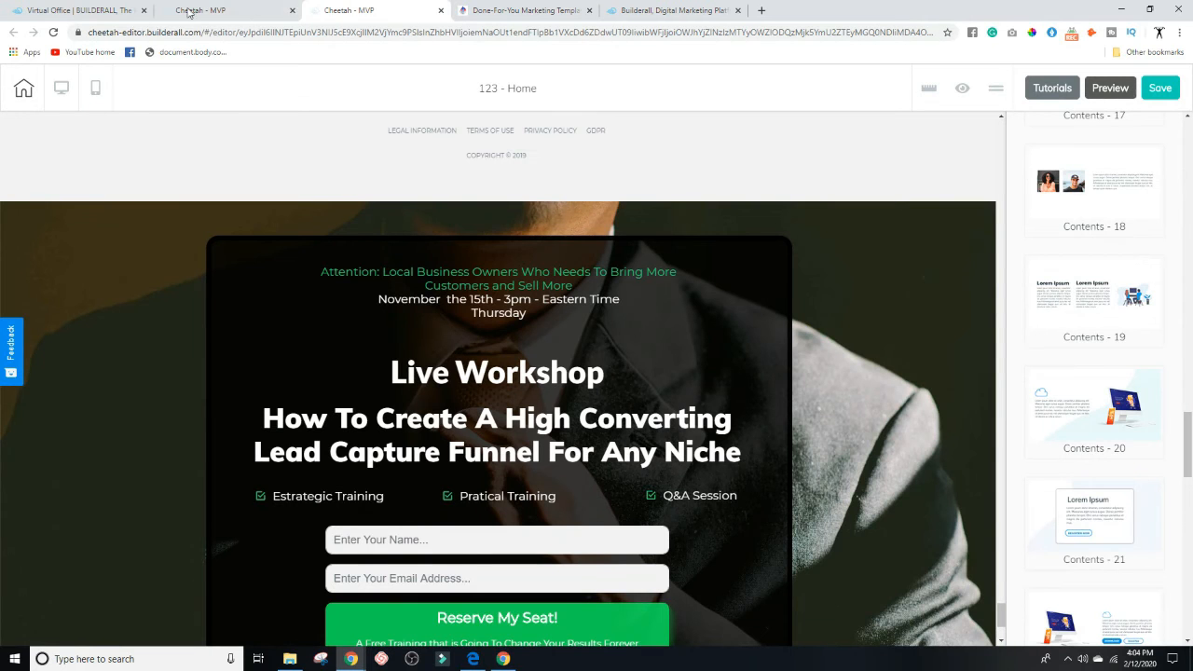
- Examine the tools offered in the Builderall Virtual Office, from Pixel Perfect Site Builder through VA Access, and return to the start of the list
{"action": "left_click", "coordinate": [93, 11]}
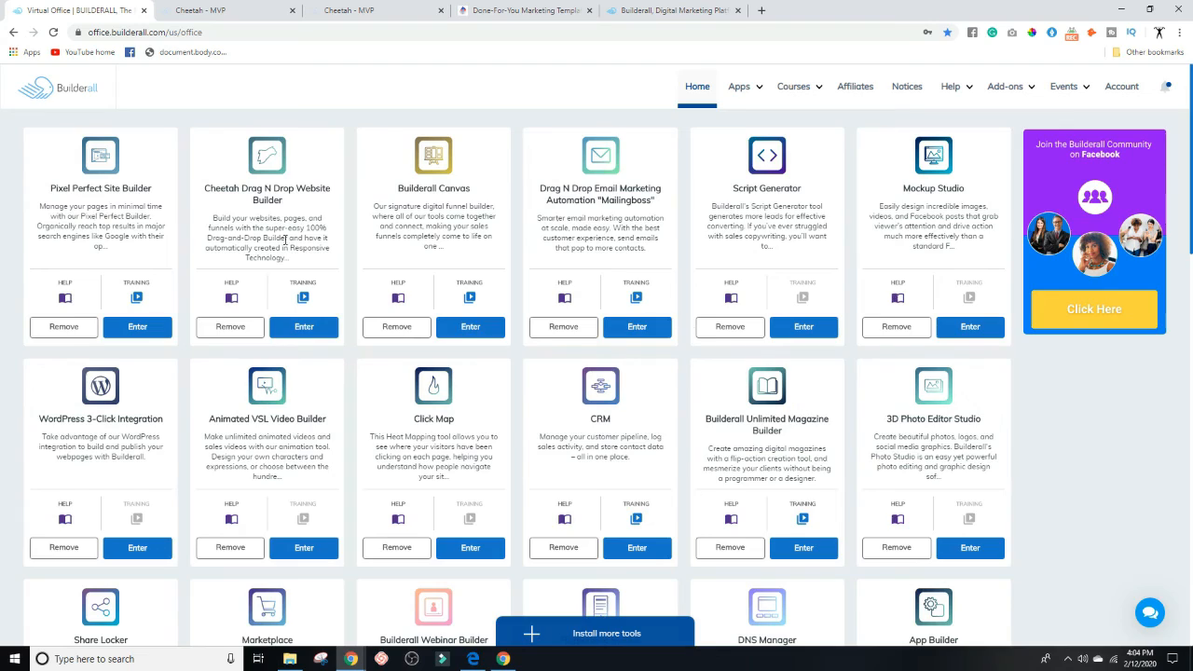
{"action": "scroll", "coordinate": [987, 335], "scroll_direction": "down", "scroll_amount": 4}
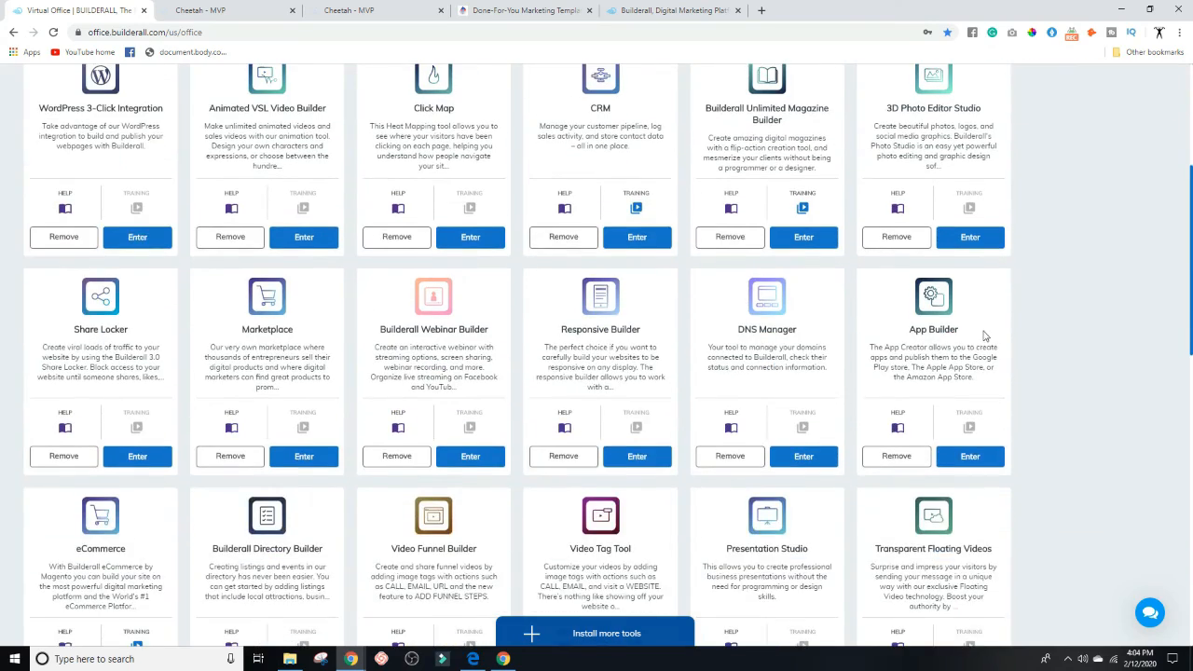
{"action": "scroll", "coordinate": [982, 336], "scroll_direction": "up", "scroll_amount": 4}
{"action": "scroll", "coordinate": [546, 506], "scroll_direction": "down", "scroll_amount": 6}
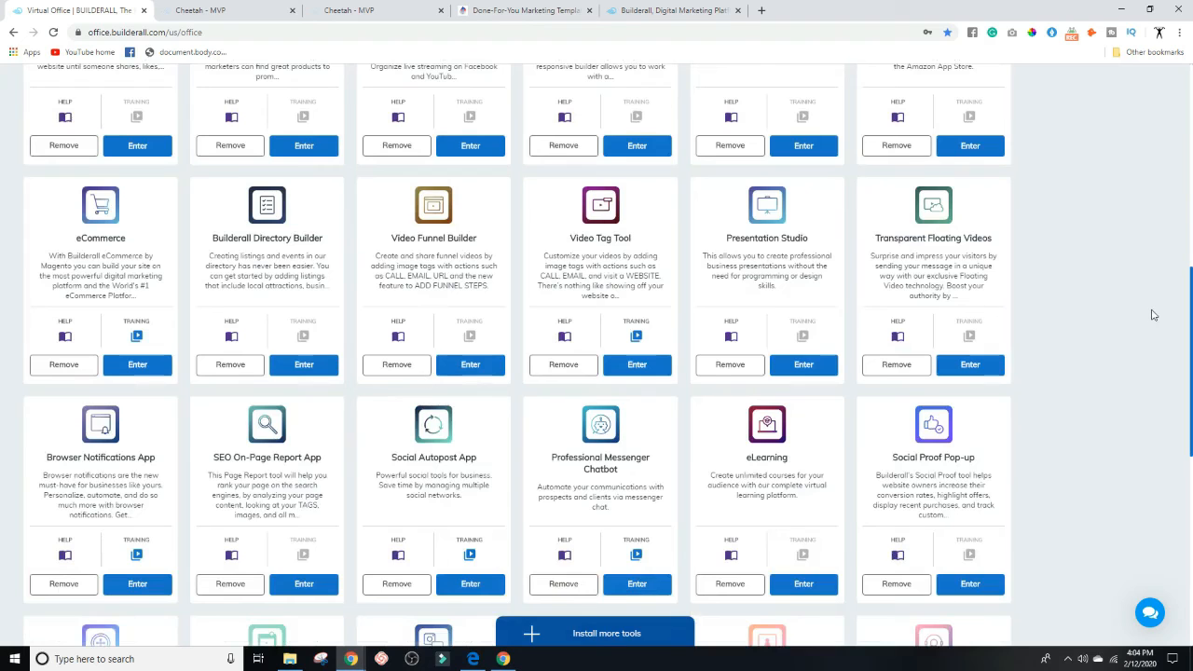
{"action": "scroll", "coordinate": [1019, 330], "scroll_direction": "down", "scroll_amount": 2}
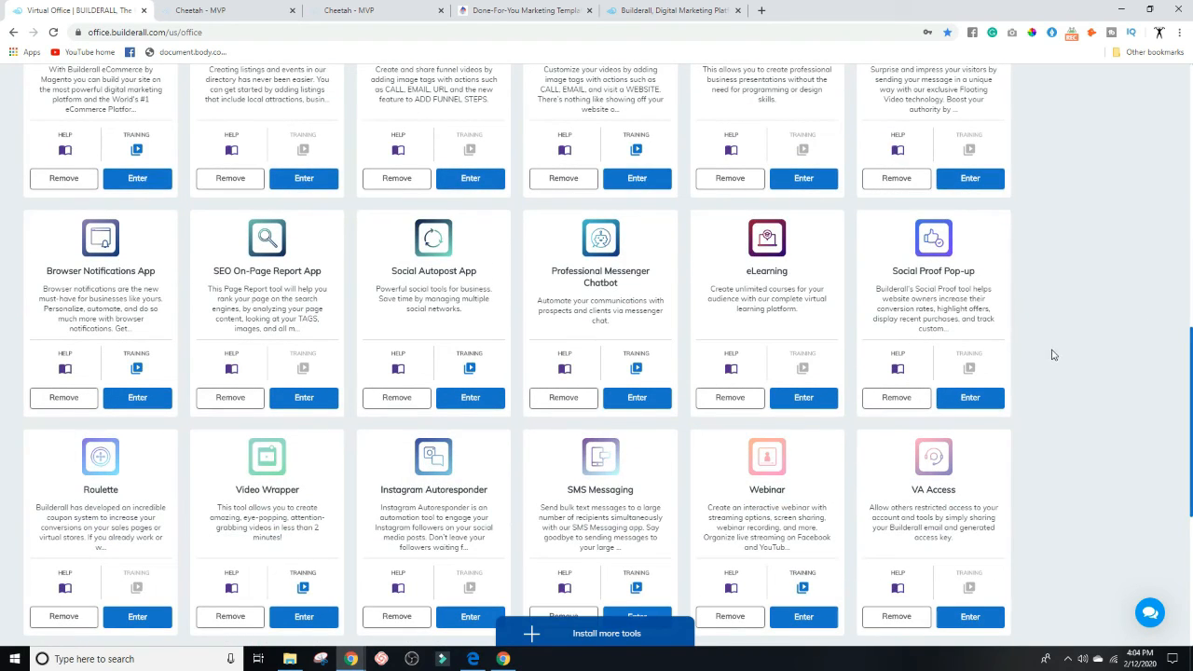
{"action": "scroll", "coordinate": [1055, 350], "scroll_direction": "down", "scroll_amount": 3}
{"action": "scroll", "coordinate": [1038, 338], "scroll_direction": "up", "scroll_amount": 4}
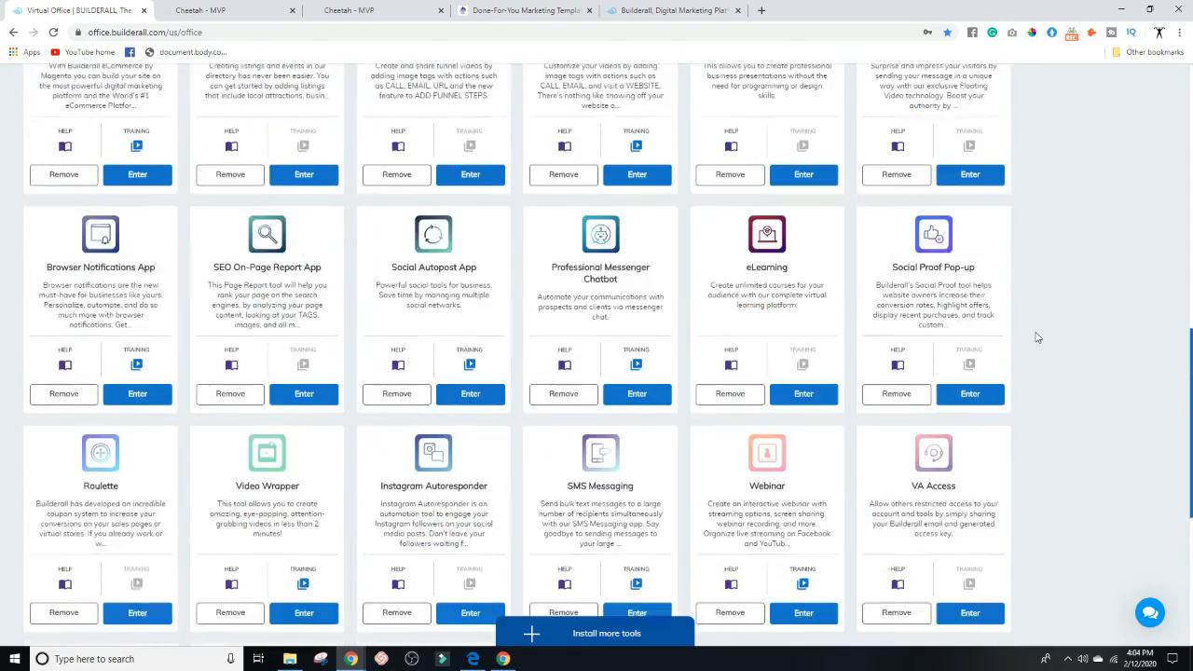
{"action": "scroll", "coordinate": [1033, 513], "scroll_direction": "down", "scroll_amount": 1}
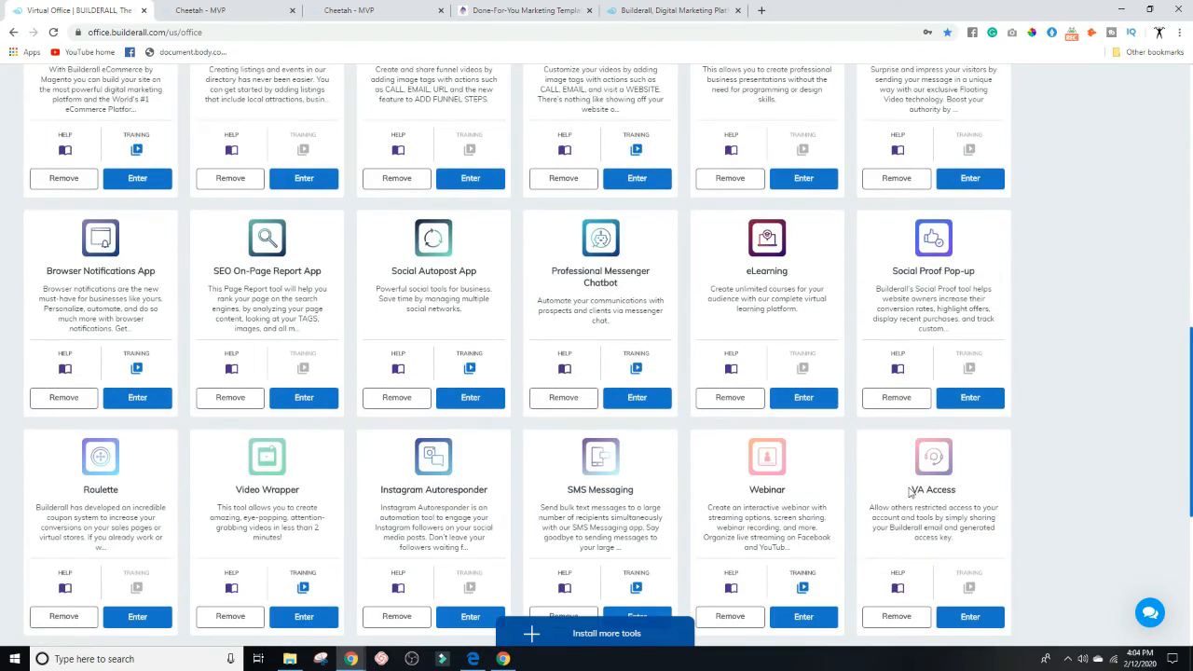
{"action": "scroll", "coordinate": [1030, 431], "scroll_direction": "up", "scroll_amount": 1}
{"action": "scroll", "coordinate": [1028, 430], "scroll_direction": "up", "scroll_amount": 8}
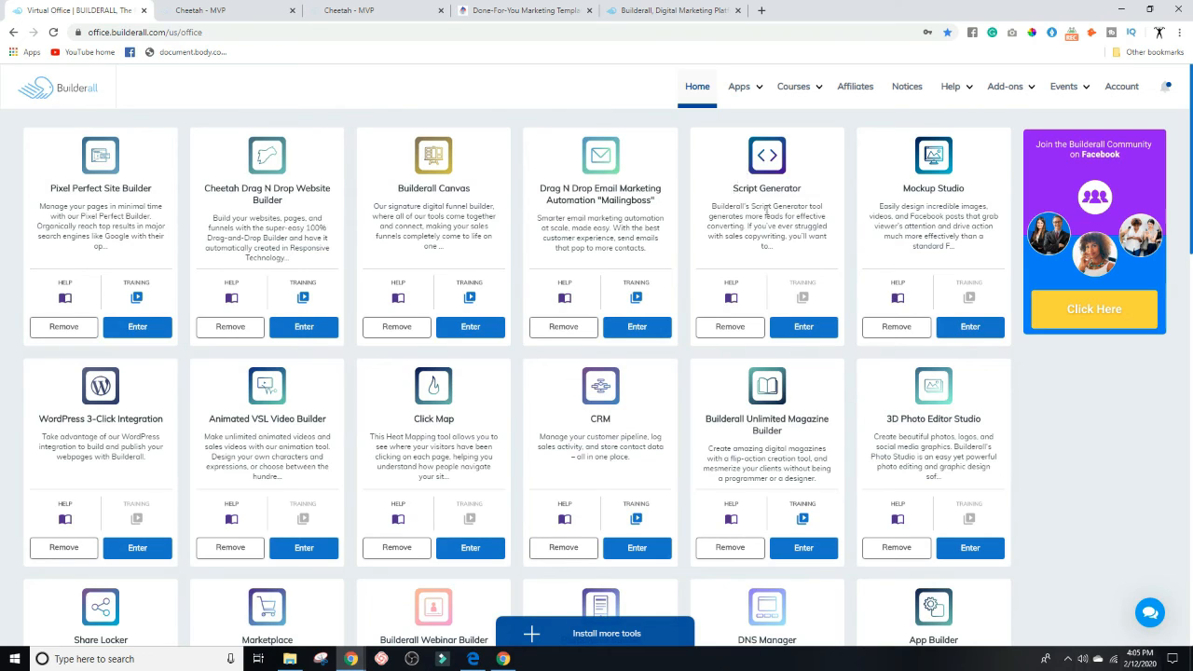
{"action": "left_click", "coordinate": [746, 186]}
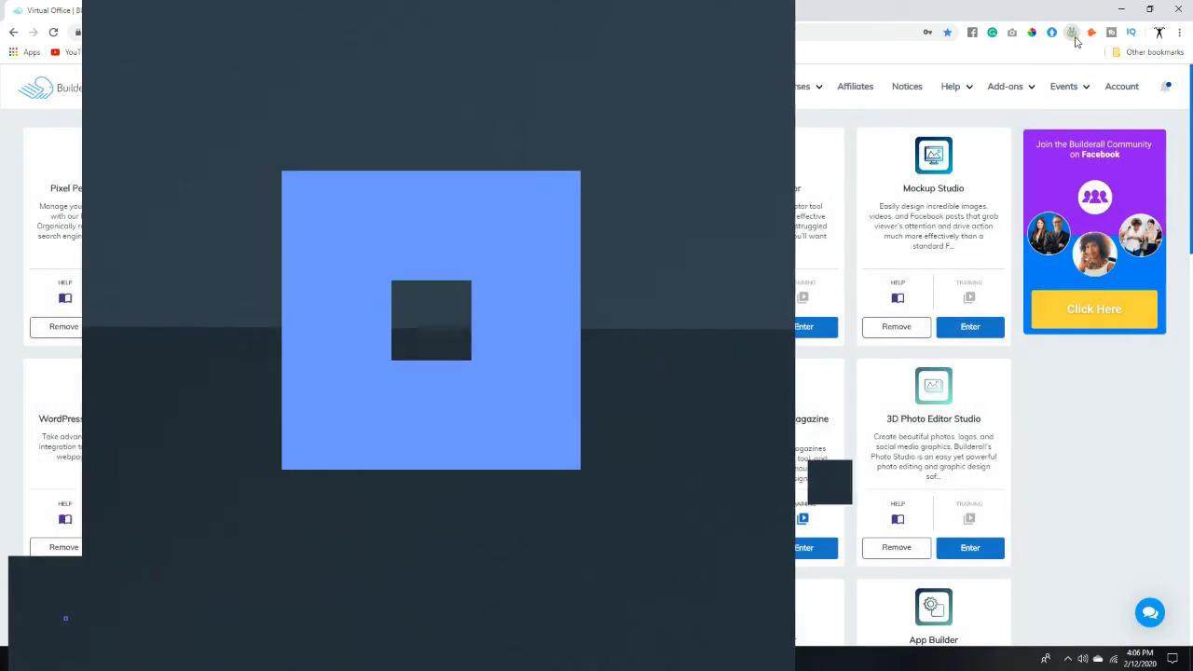
{"action": "mouse_move", "coordinate": [1069, 89]}
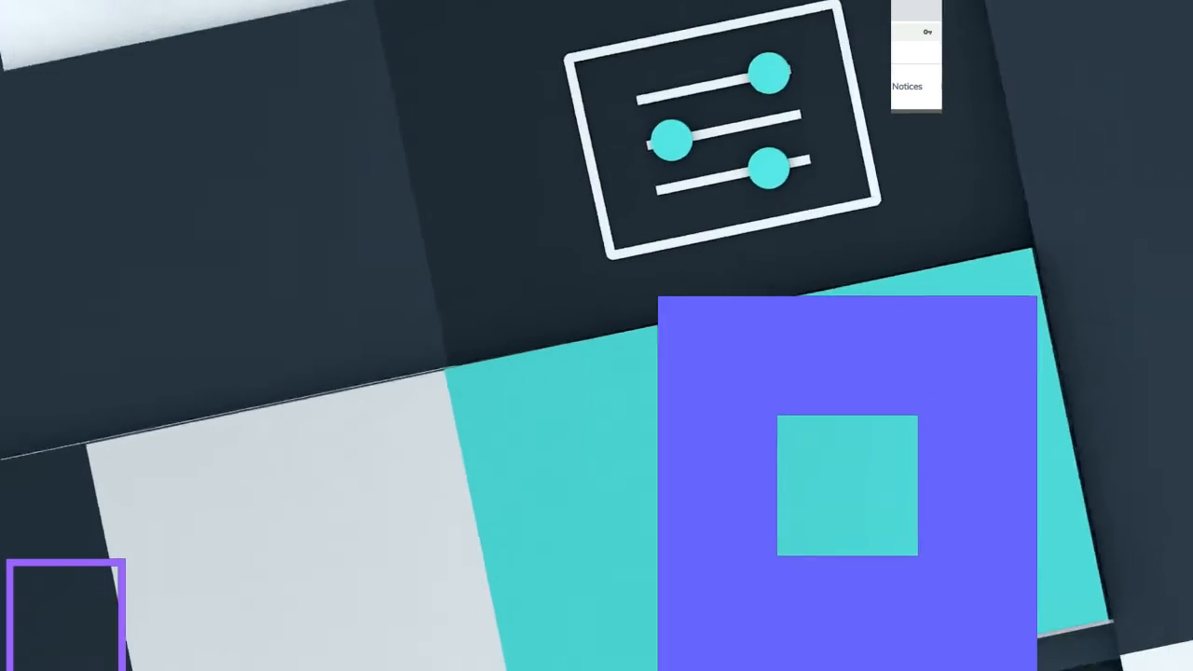